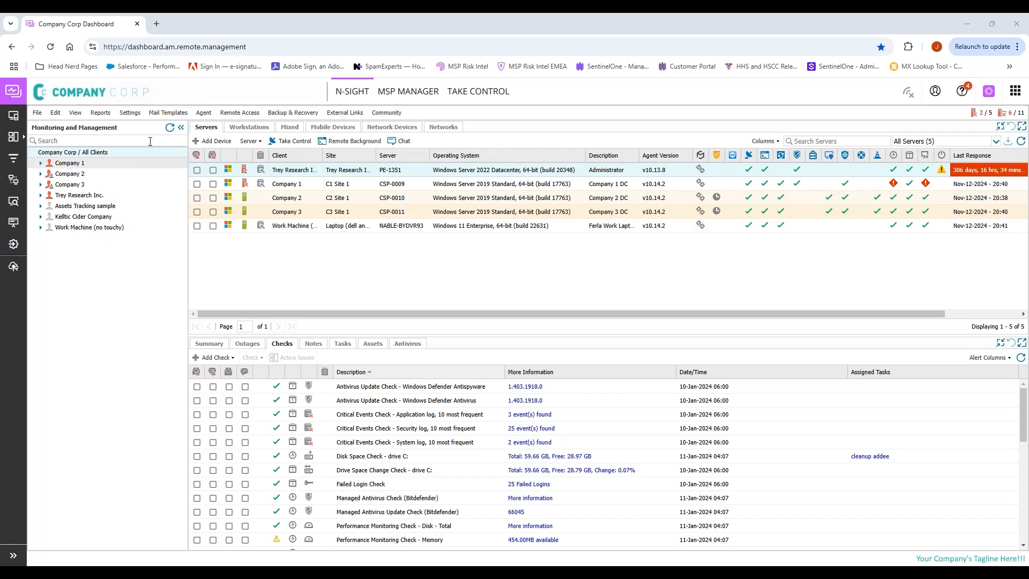
# Step: Open General Settings from the Settings menu to show the company details page
pyautogui.click(131, 113)
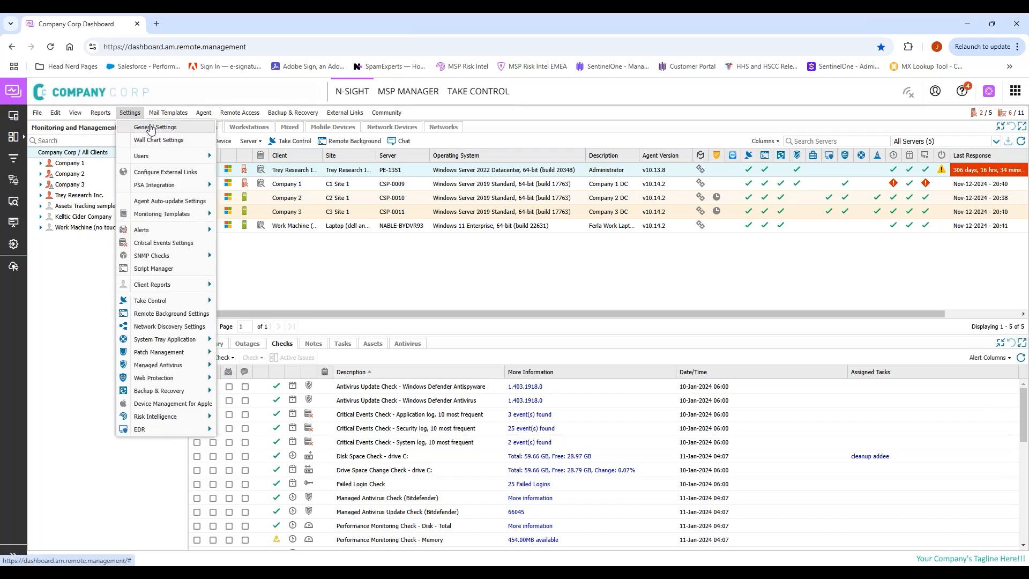
pyautogui.click(155, 130)
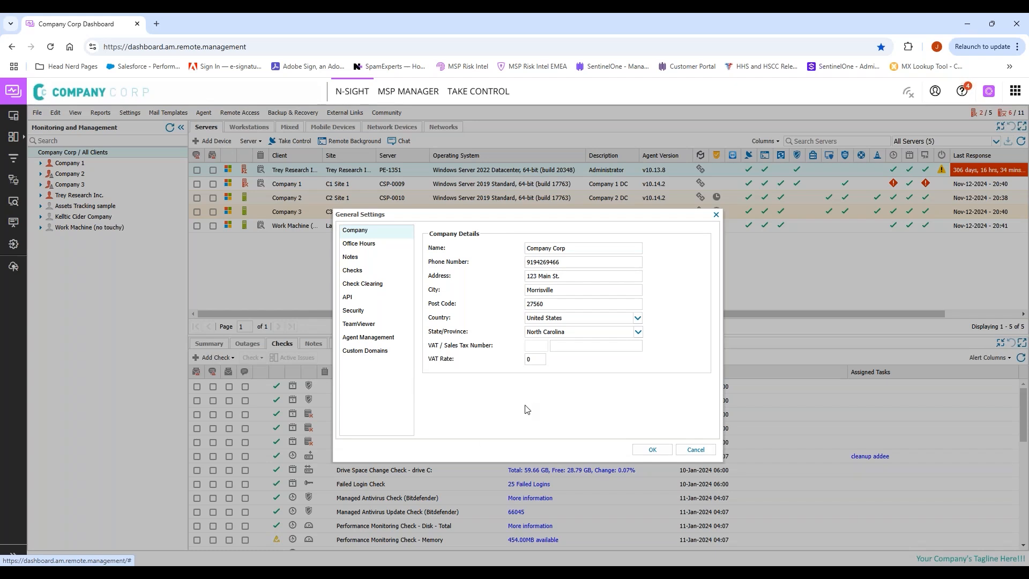
pyautogui.rightClick(360, 314)
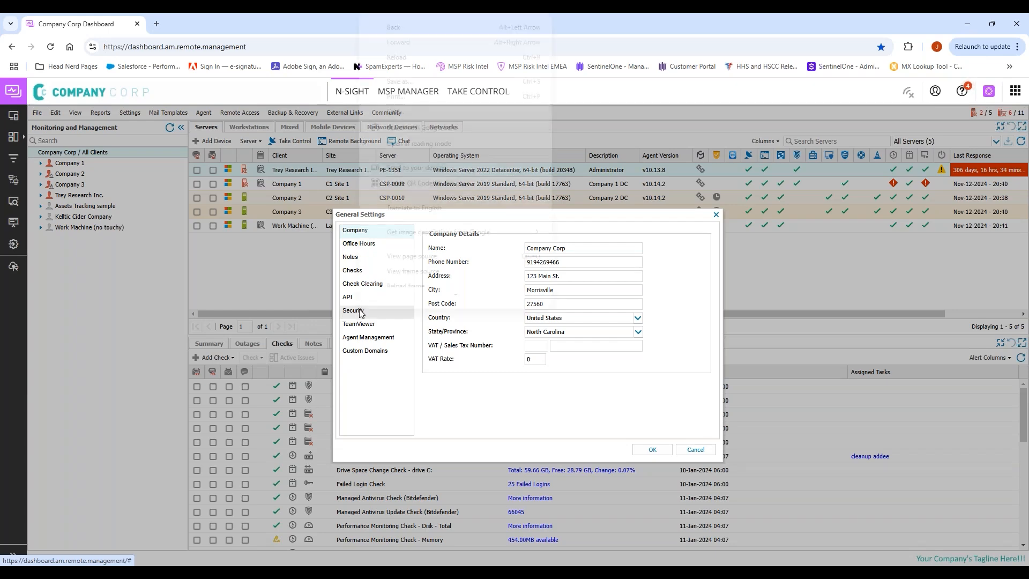
# Step: Switch to the Security page and set the session timeout to 15 Minutes
pyautogui.click(357, 311)
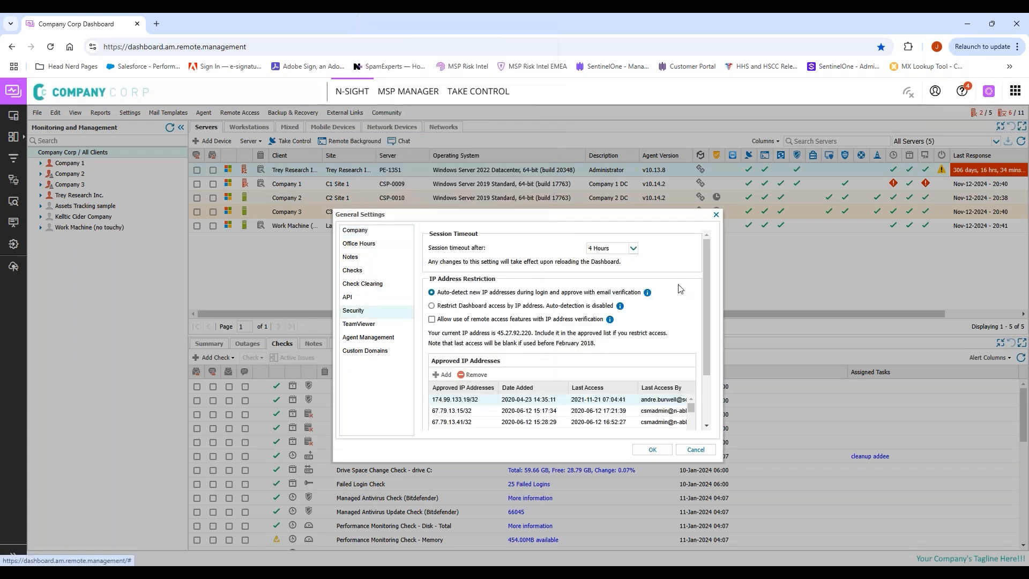
pyautogui.click(633, 248)
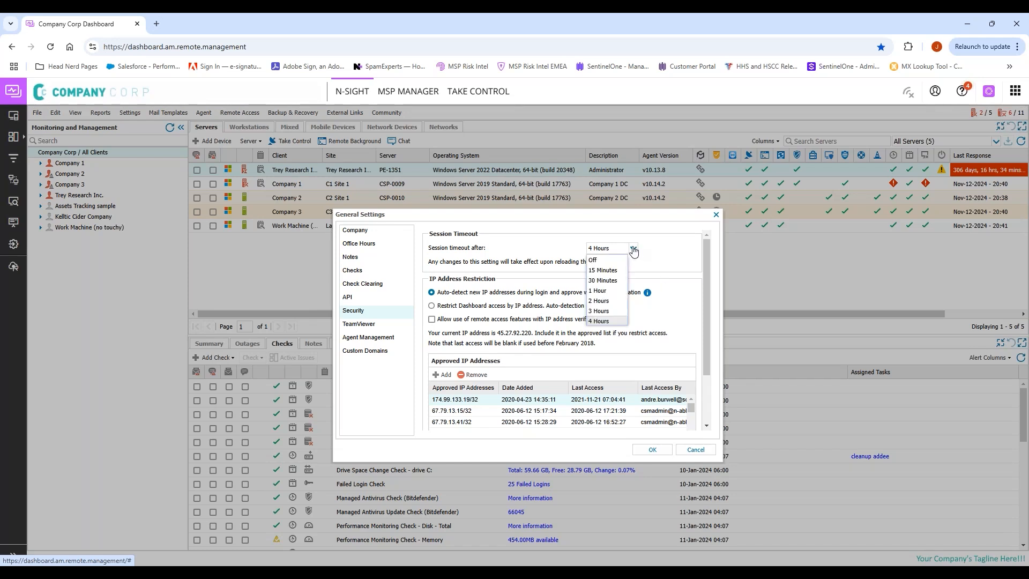
pyautogui.click(663, 252)
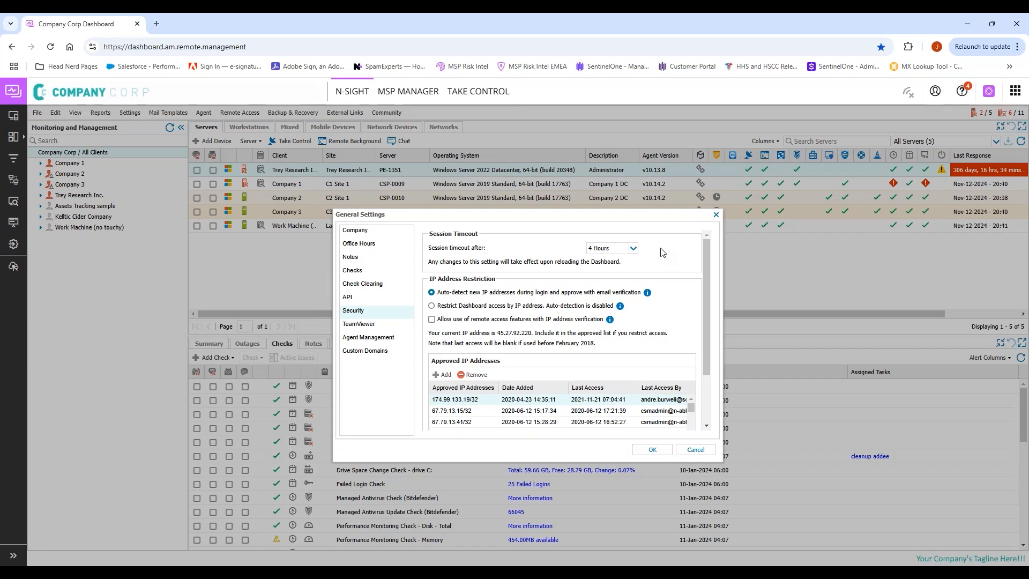
pyautogui.click(633, 254)
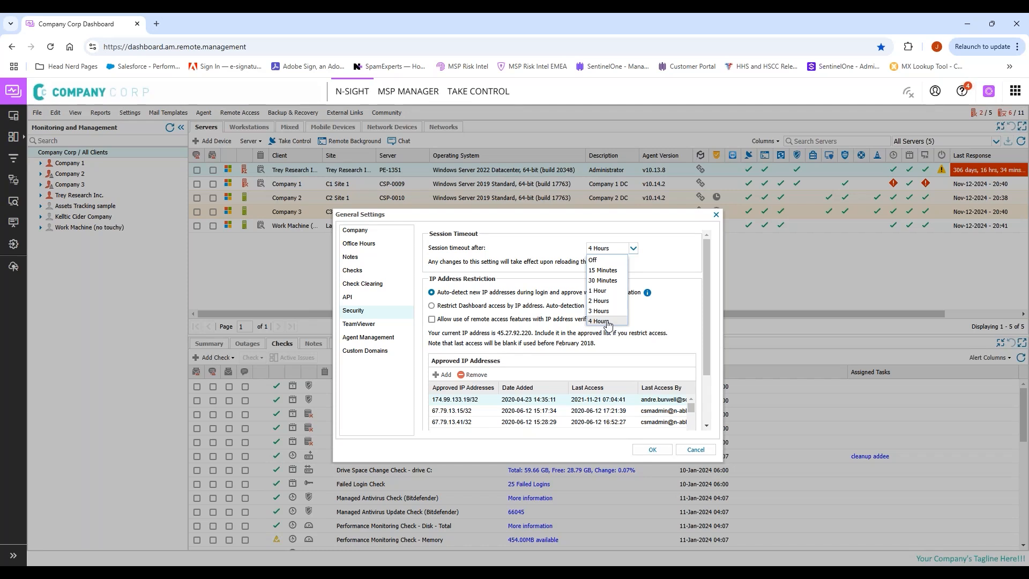
pyautogui.click(606, 270)
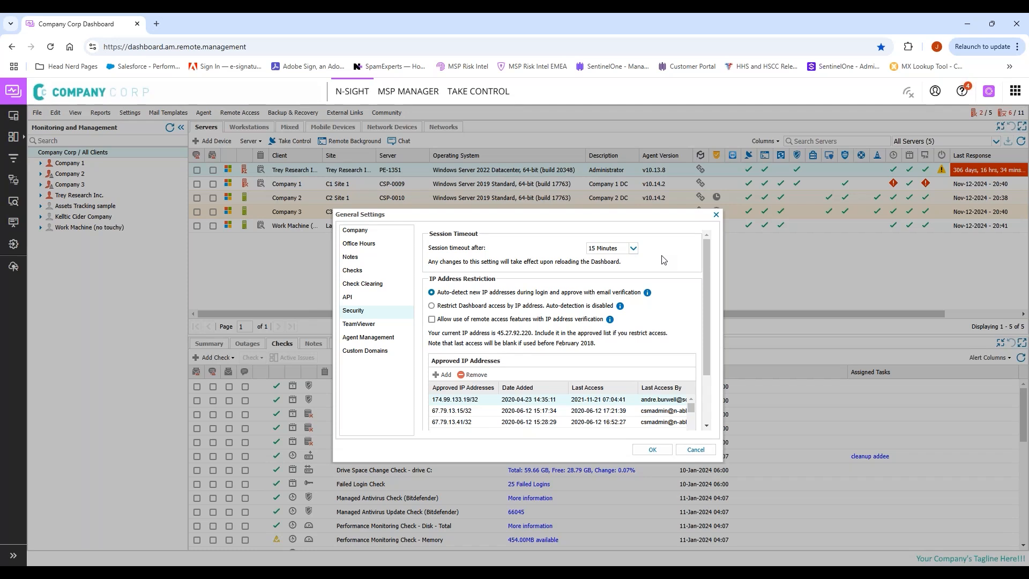
# Step: Change the session timeout from 15 Minutes back to 4 Hours
pyautogui.click(634, 250)
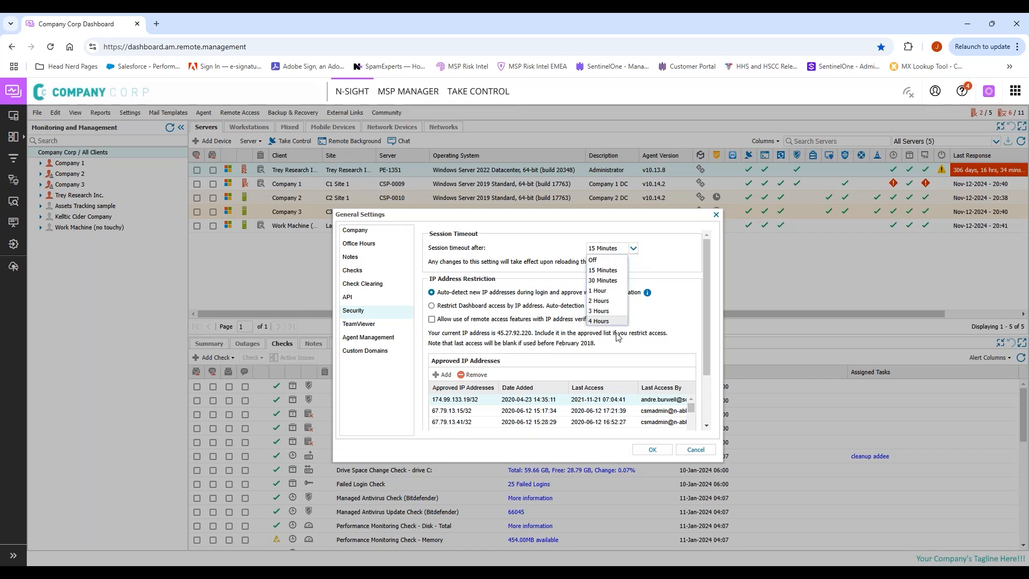
pyautogui.click(611, 321)
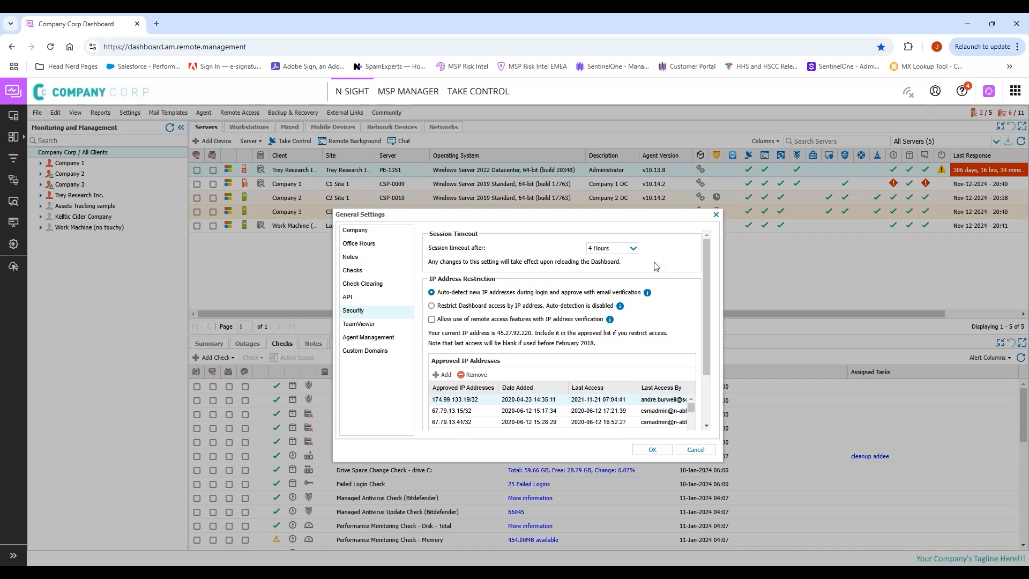
pyautogui.moveTo(705, 289); pyautogui.dragTo(706, 312)
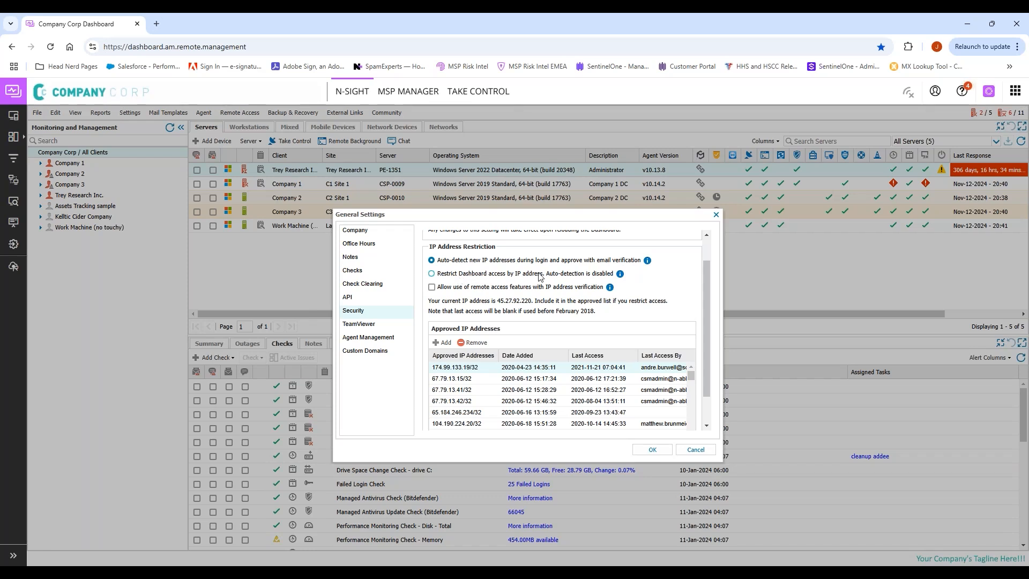
pyautogui.click(577, 275)
pyautogui.moveTo(611, 289)
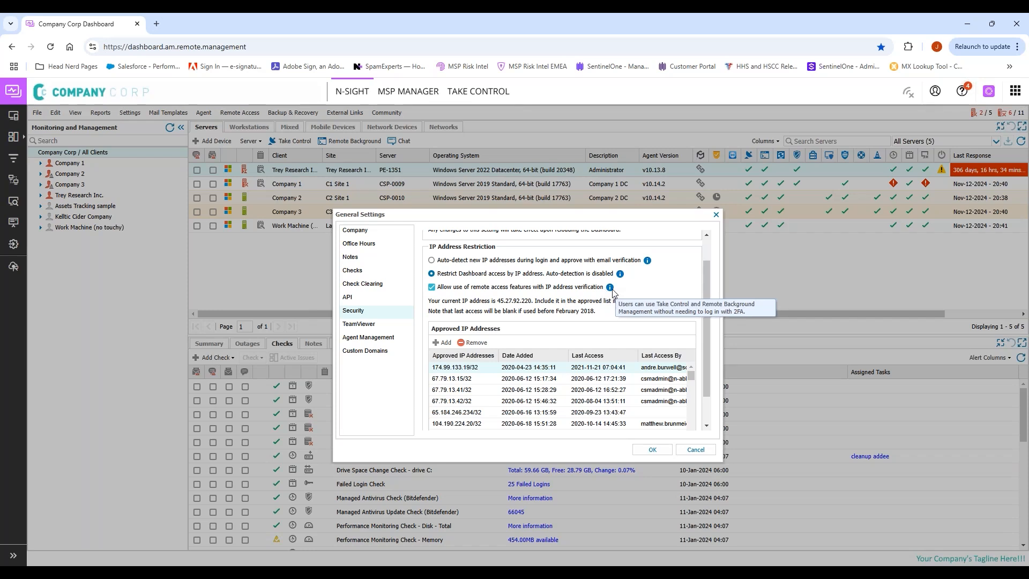
pyautogui.click(432, 287)
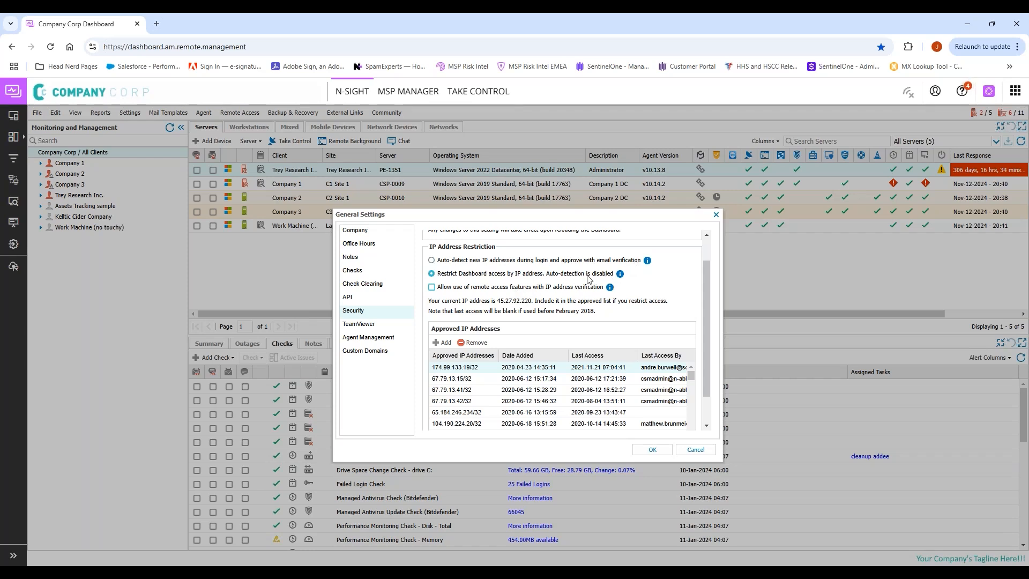
pyautogui.rightClick(535, 262)
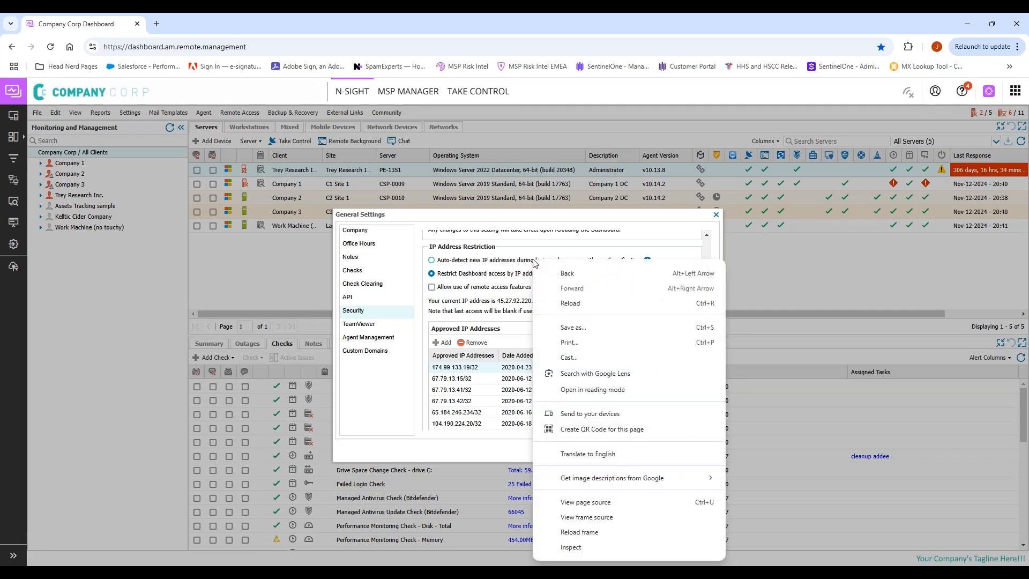
pyautogui.click(523, 263)
pyautogui.click(523, 263)
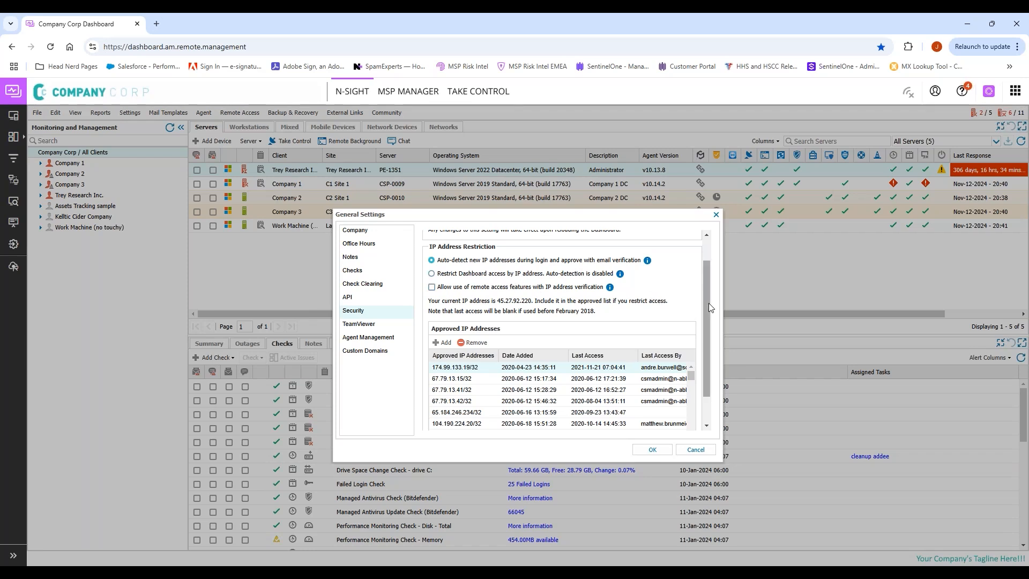
# Step: Sort approved IPs by date added, removing the two newest and the 65.184.246.234 entry
pyautogui.scroll(-1, 707, 317)
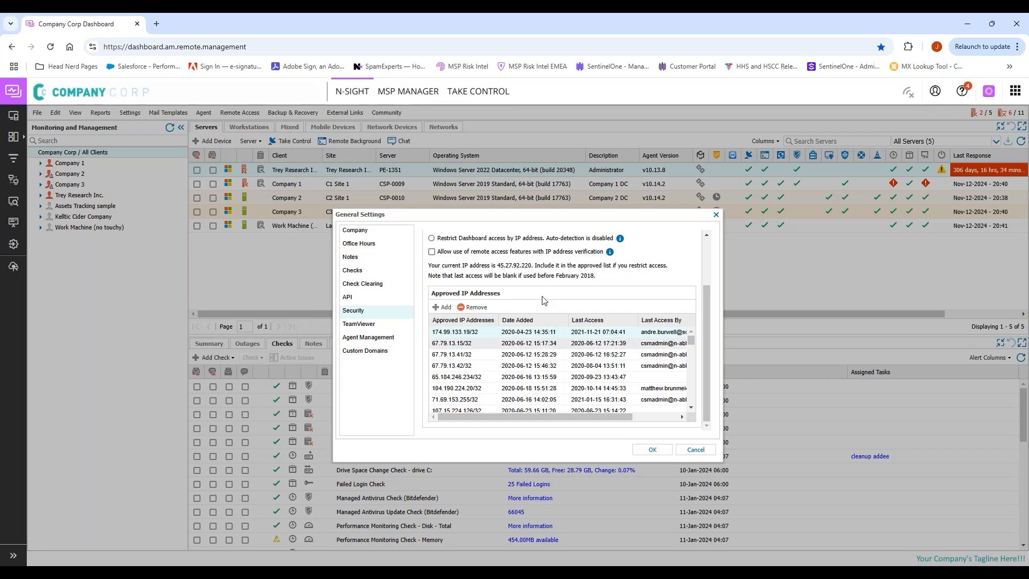
pyautogui.scroll(2, 628, 266)
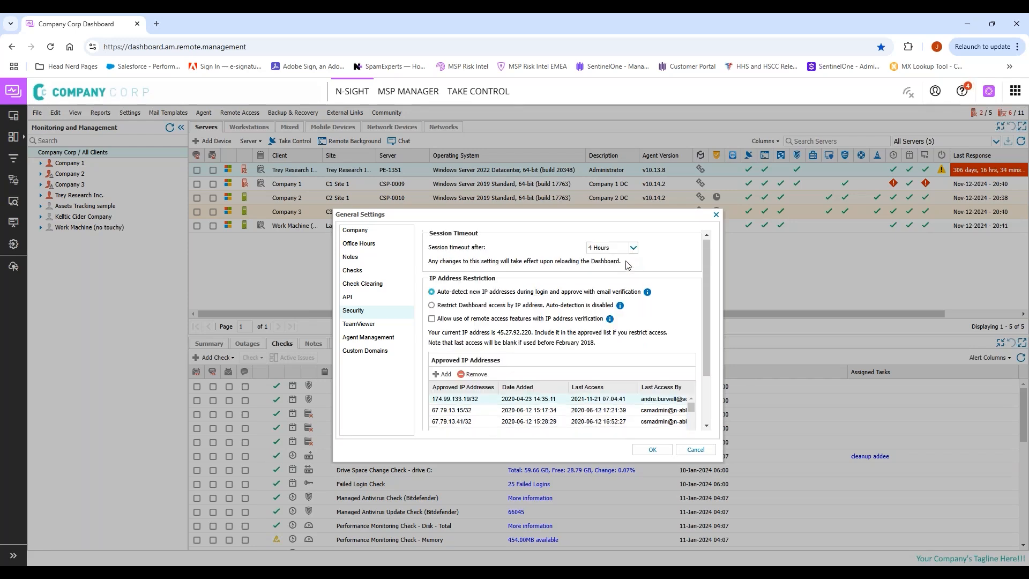
pyautogui.scroll(-2, 663, 338)
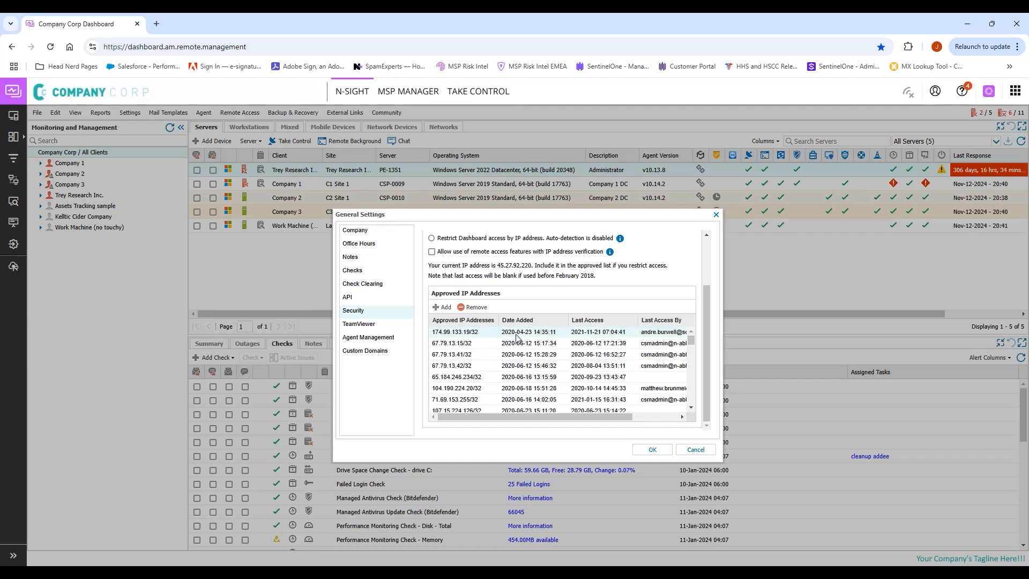
pyautogui.click(534, 320)
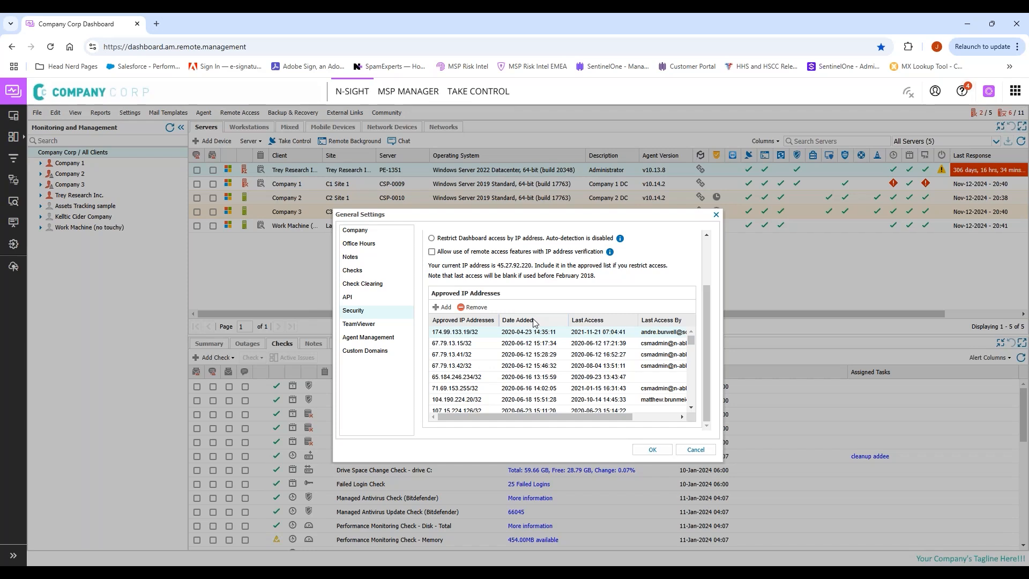
pyautogui.click(532, 321)
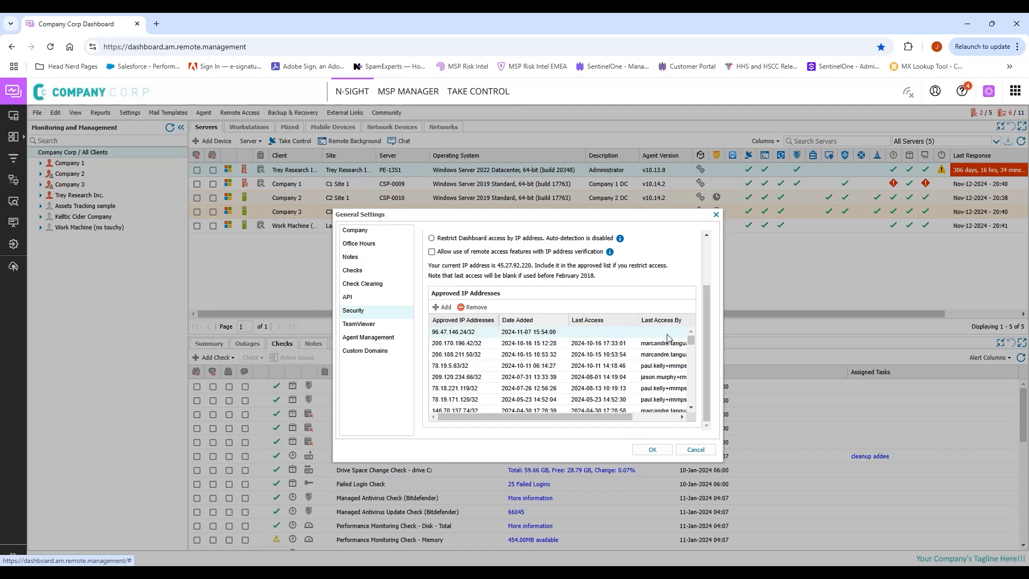
pyautogui.click(475, 308)
pyautogui.click(472, 309)
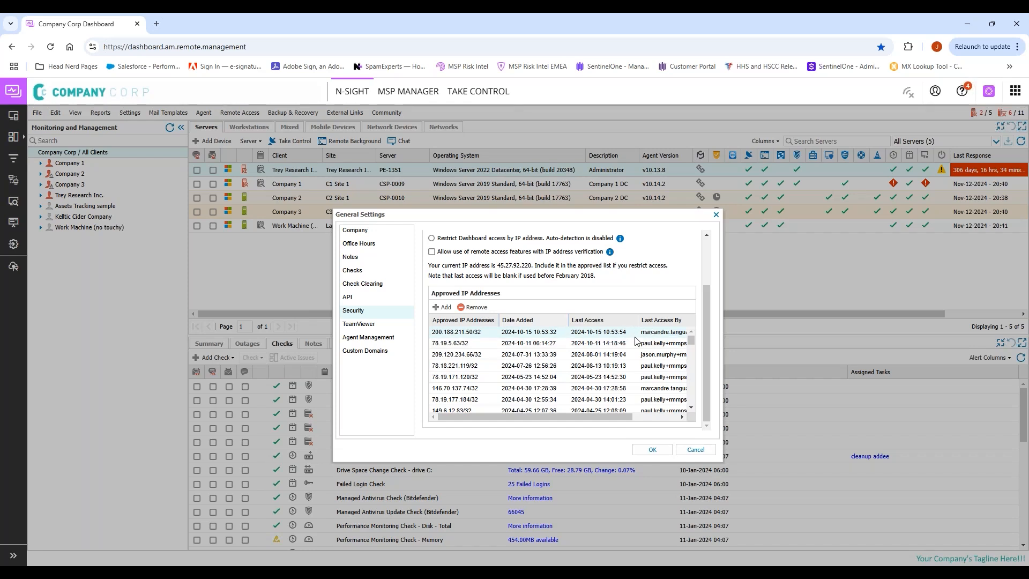
pyautogui.click(524, 325)
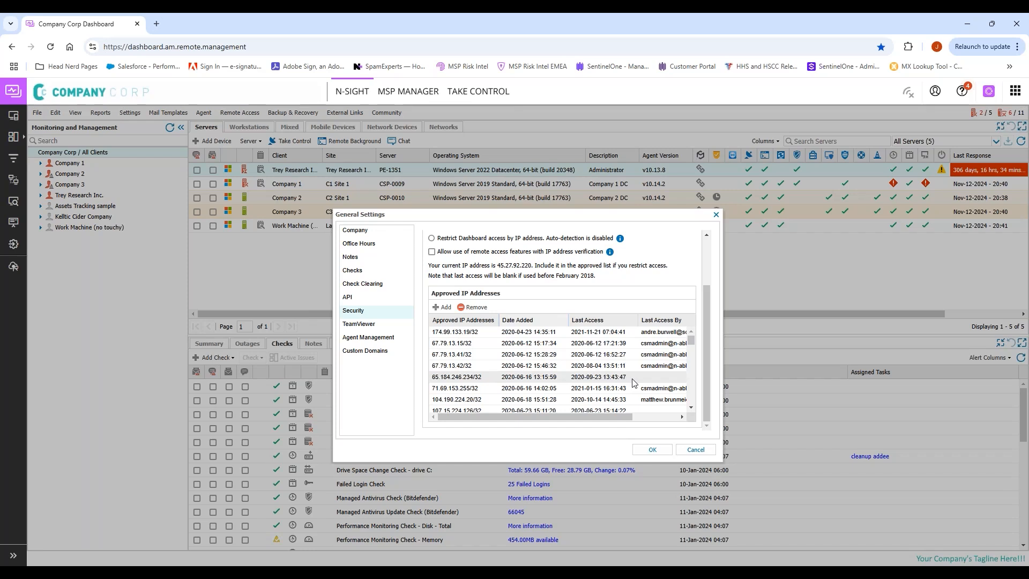
pyautogui.click(603, 380)
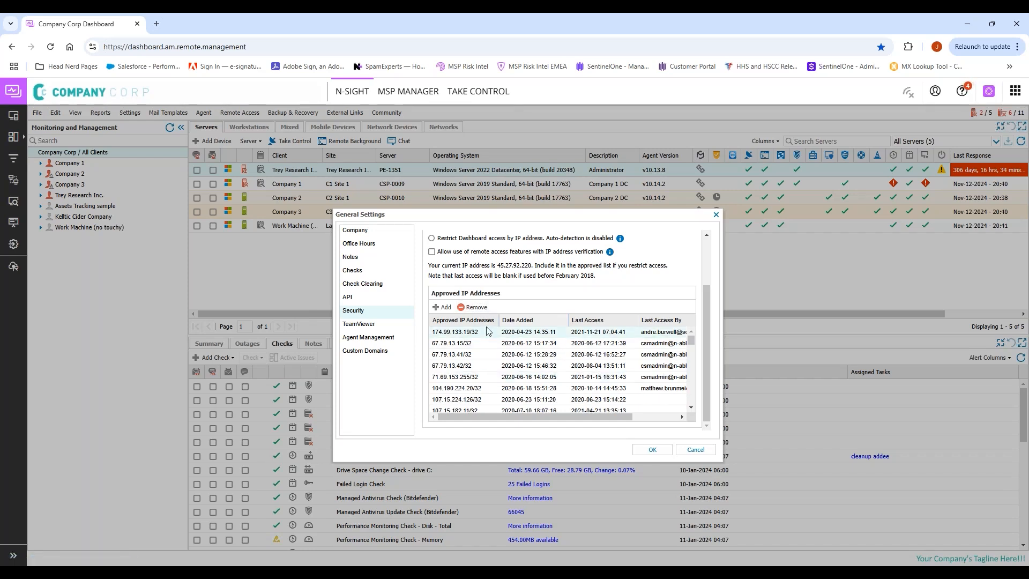
pyautogui.scroll(2, 543, 375)
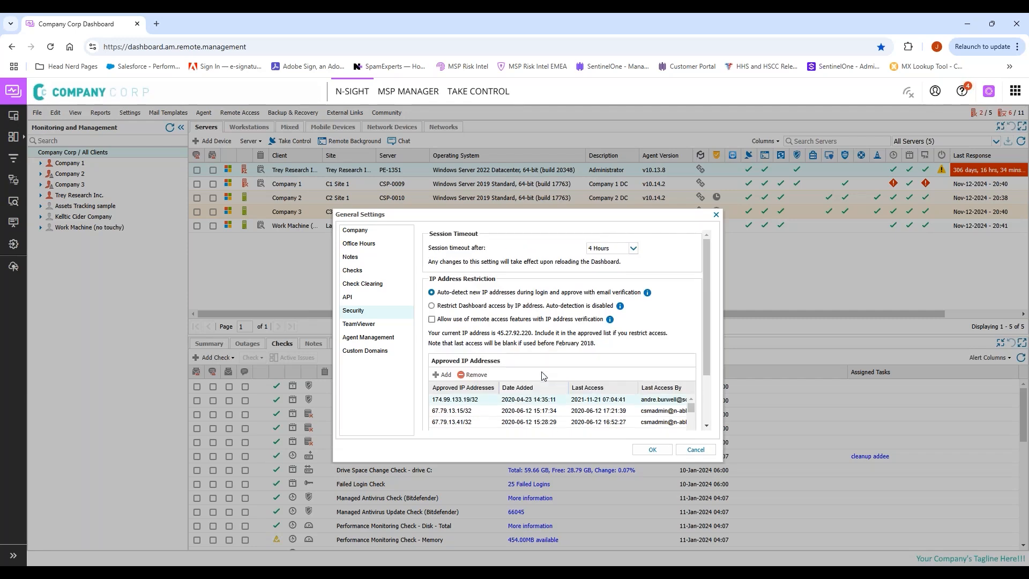
pyautogui.click(441, 374)
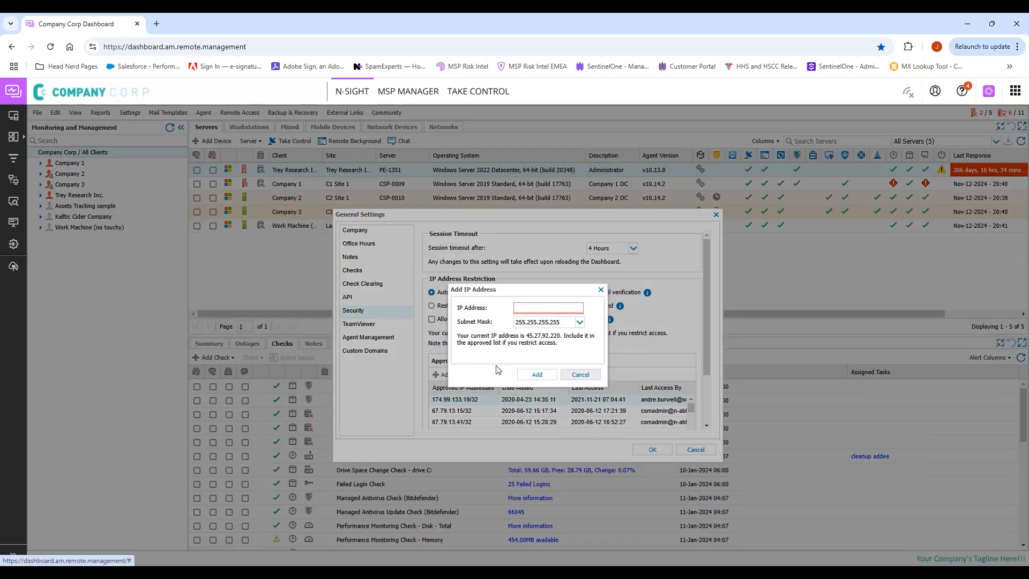
pyautogui.rightClick(585, 377)
pyautogui.click(584, 376)
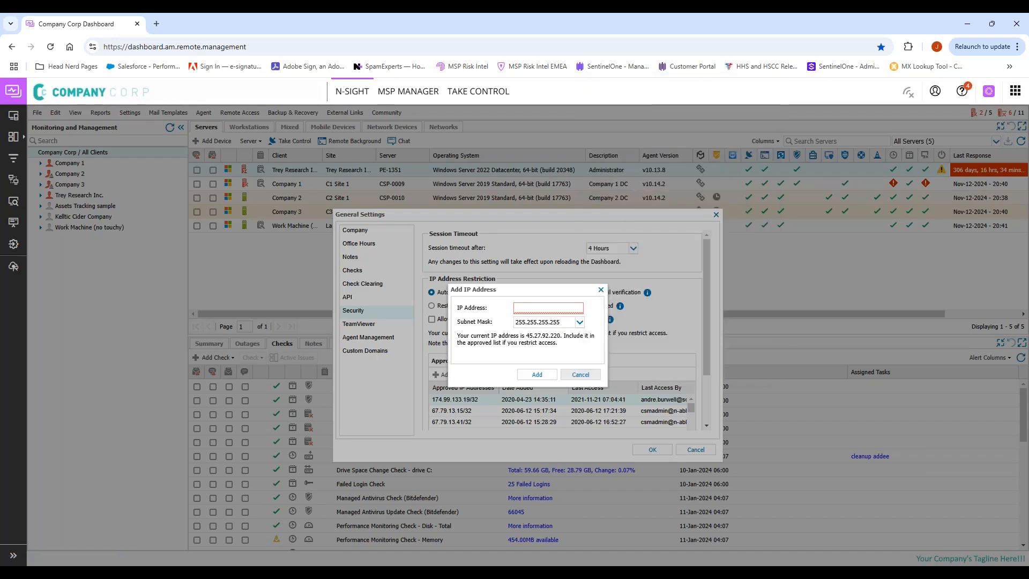
pyautogui.click(584, 377)
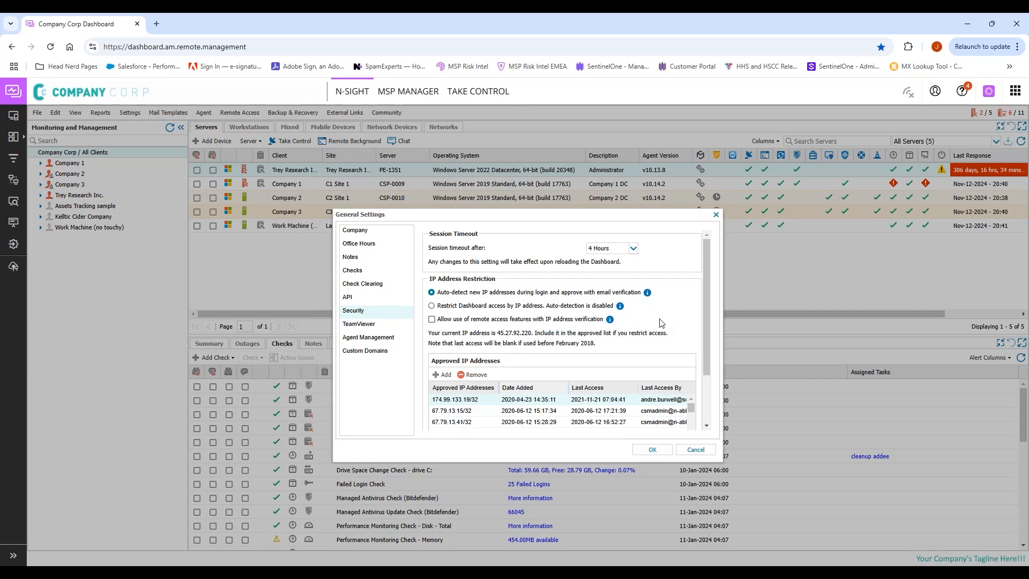
pyautogui.scroll(-1, 663, 324)
pyautogui.scroll(1, 662, 323)
pyautogui.click(384, 342)
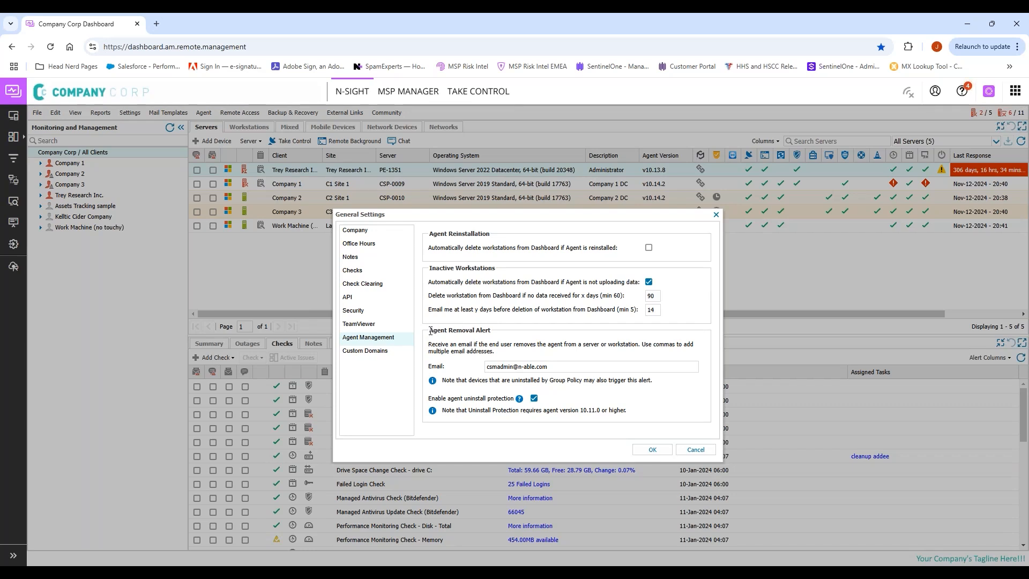
pyautogui.tripleClick(490, 352)
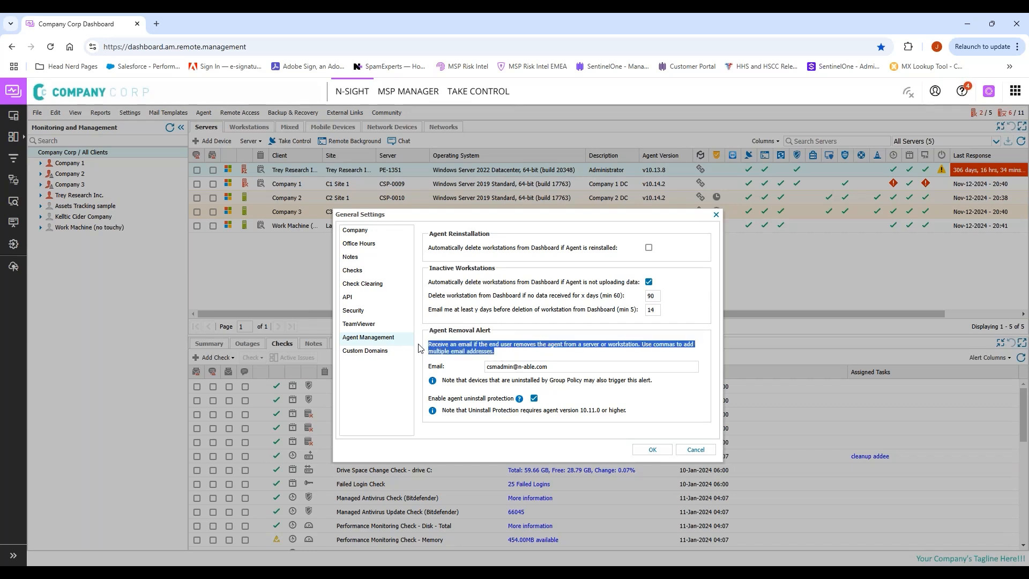
pyautogui.click(540, 358)
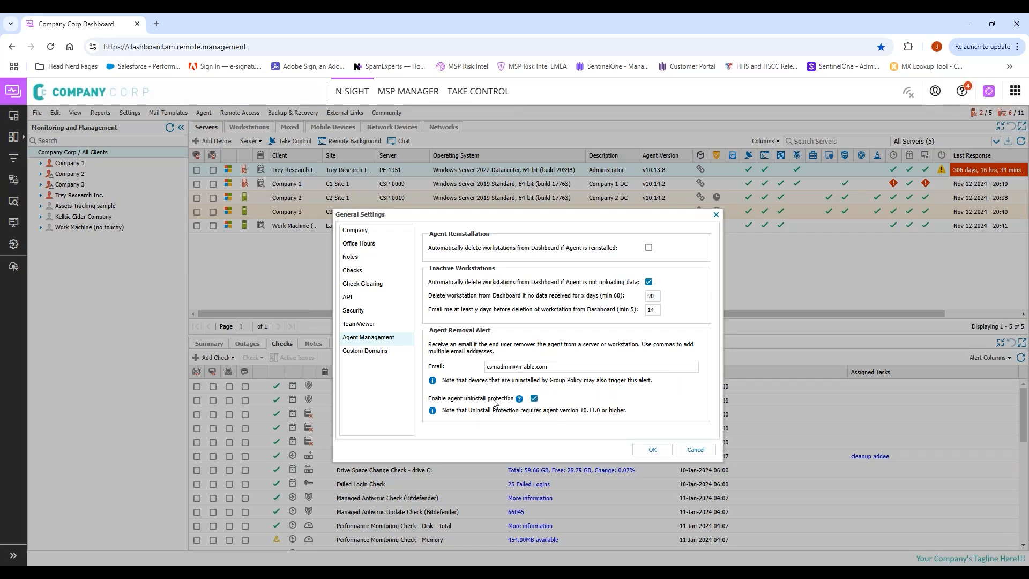
pyautogui.moveTo(506, 402); pyautogui.dragTo(427, 402)
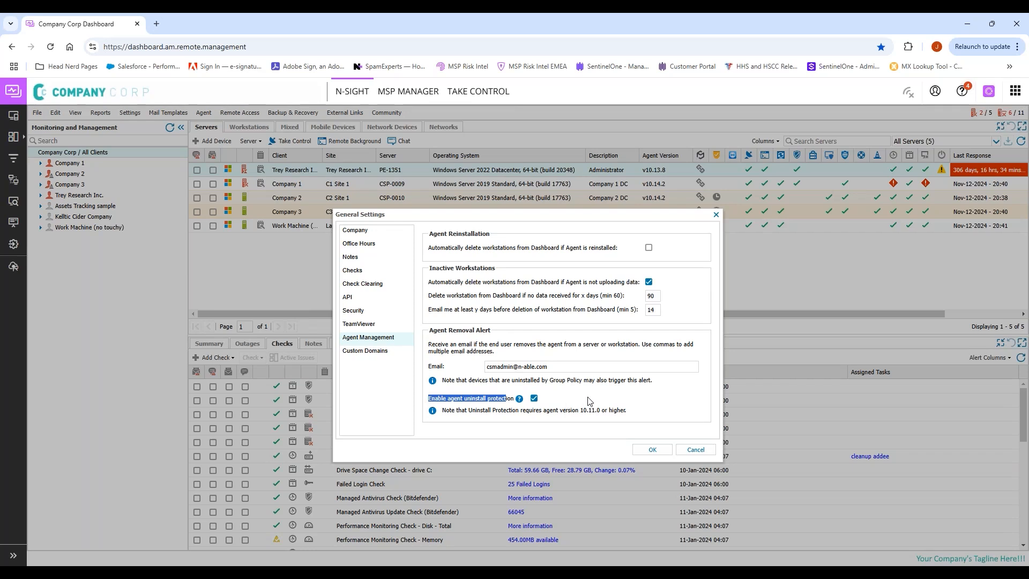
pyautogui.click(649, 405)
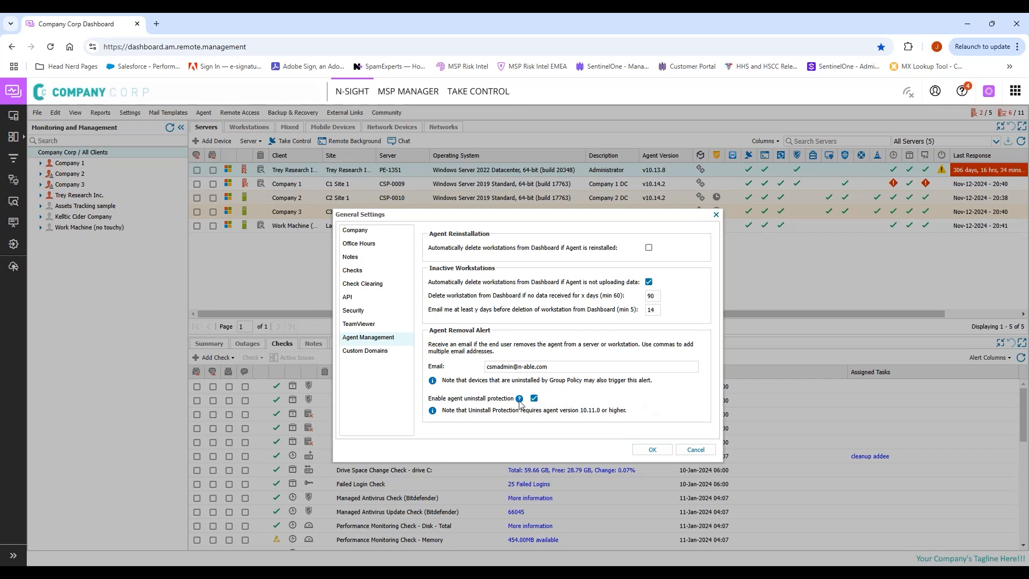
pyautogui.moveTo(519, 401)
pyautogui.click(650, 283)
pyautogui.click(649, 282)
pyautogui.doubleClick(654, 296)
pyautogui.doubleClick(656, 311)
pyautogui.click(681, 314)
# Step: Cancel General Settings without saving and go to Settings > Users > Client Groups
pyautogui.click(696, 450)
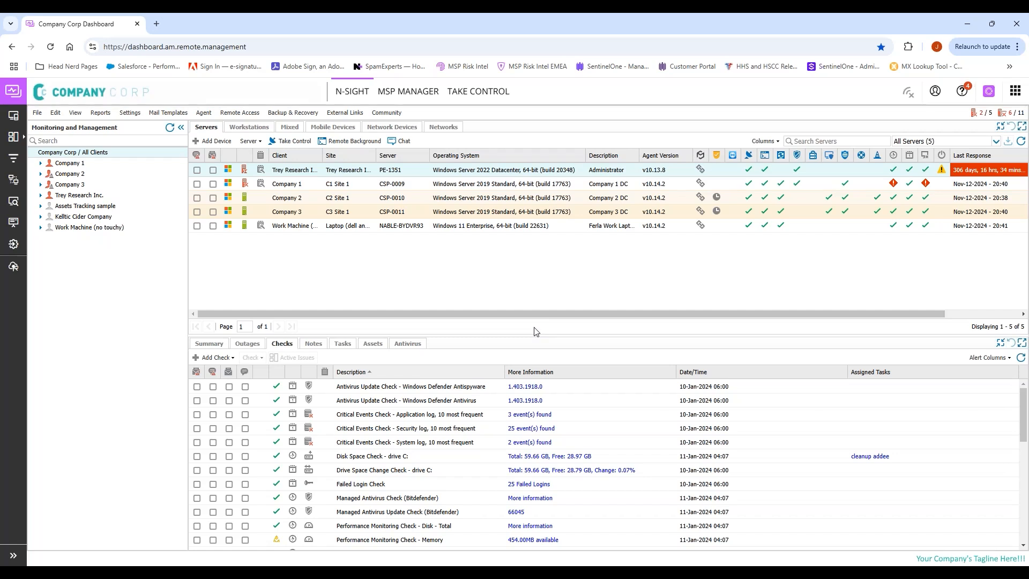
pyautogui.click(134, 115)
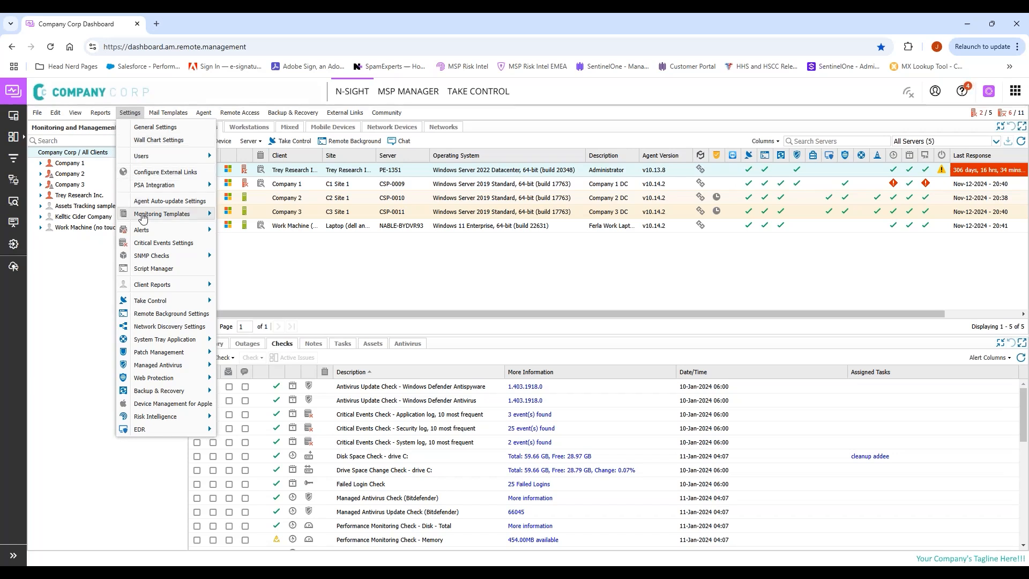
pyautogui.moveTo(143, 216)
pyautogui.moveTo(162, 158)
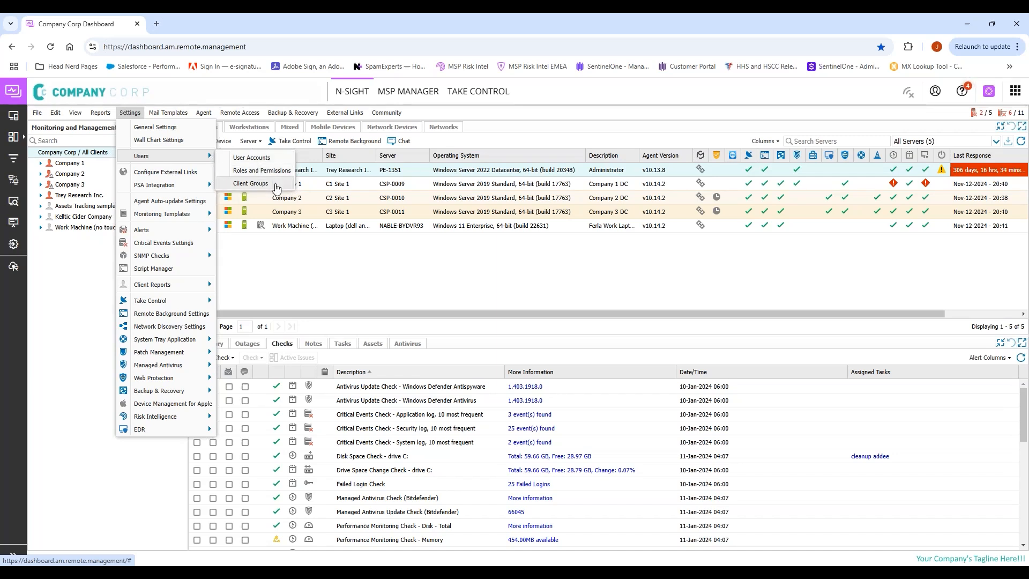
pyautogui.click(276, 189)
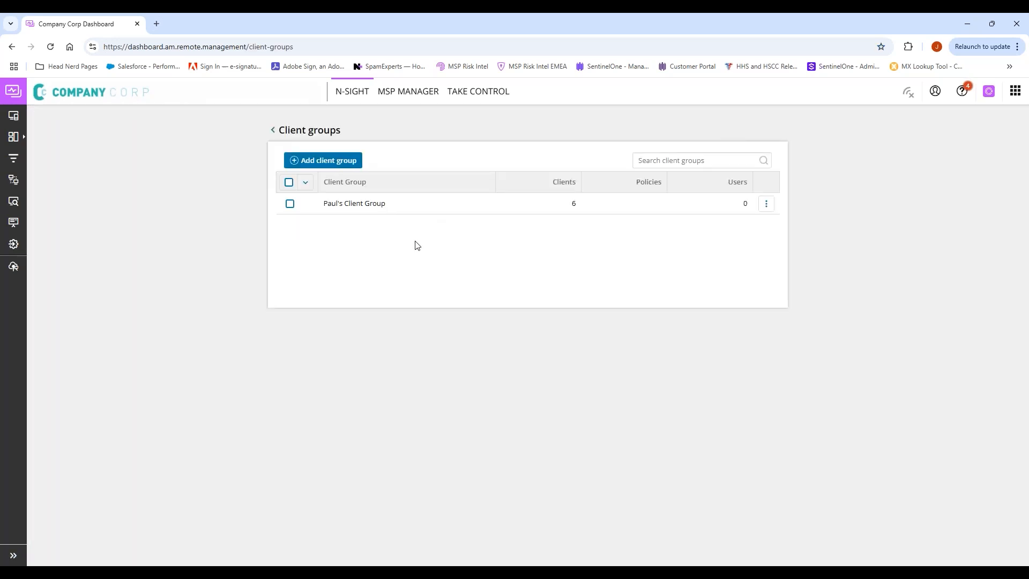
# Step: Add and save a named test client group containing Company 1, Company 2 and Company 3
pyautogui.click(351, 163)
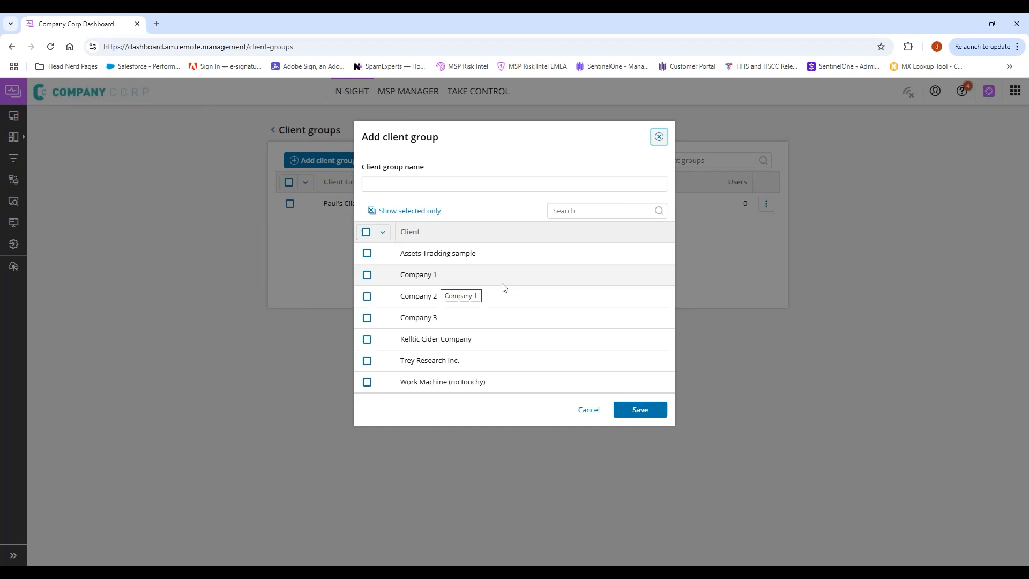
pyautogui.click(367, 318)
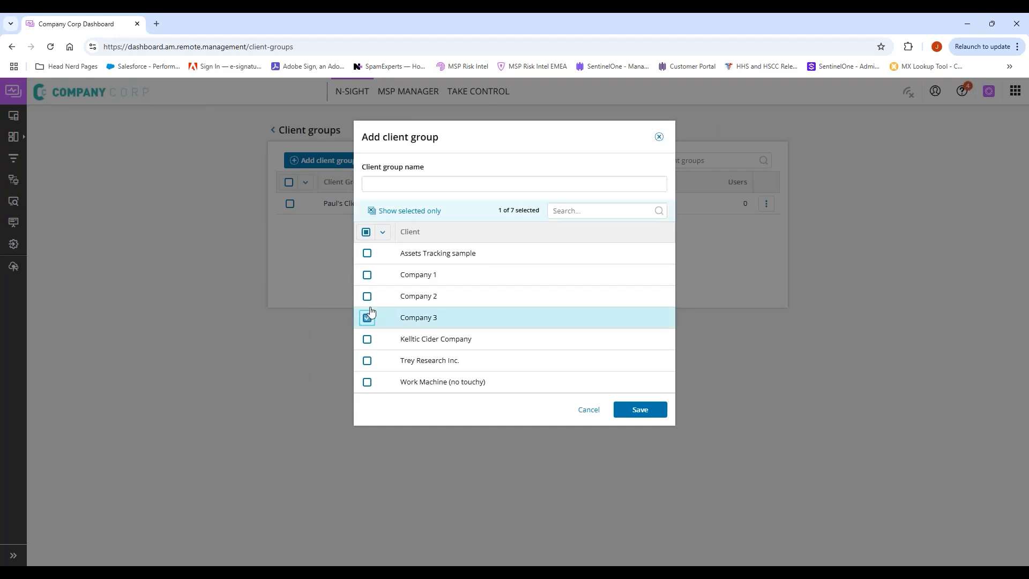
pyautogui.click(367, 297)
pyautogui.click(366, 276)
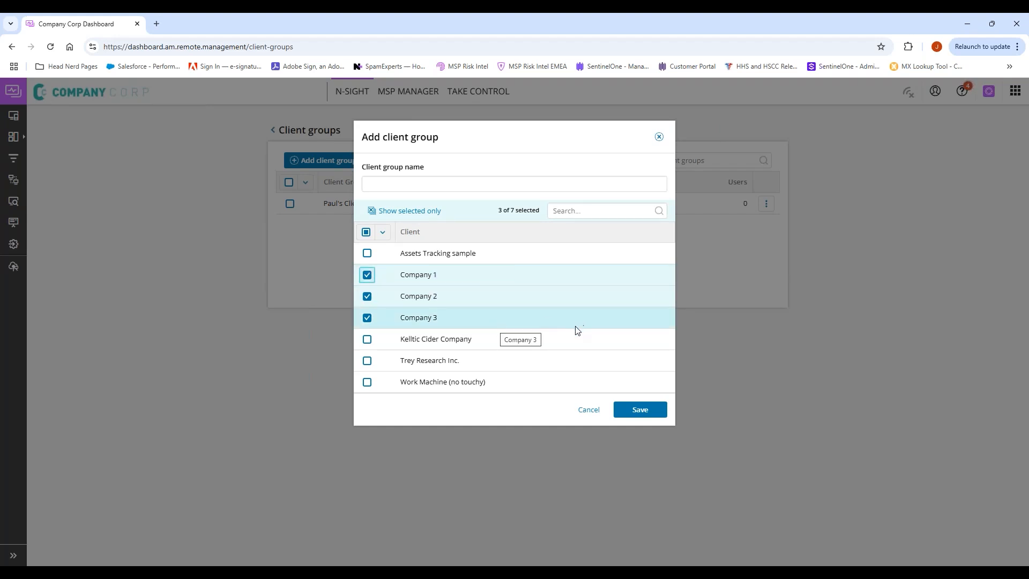
pyautogui.click(417, 181)
pyautogui.write("Joe's Test Group")
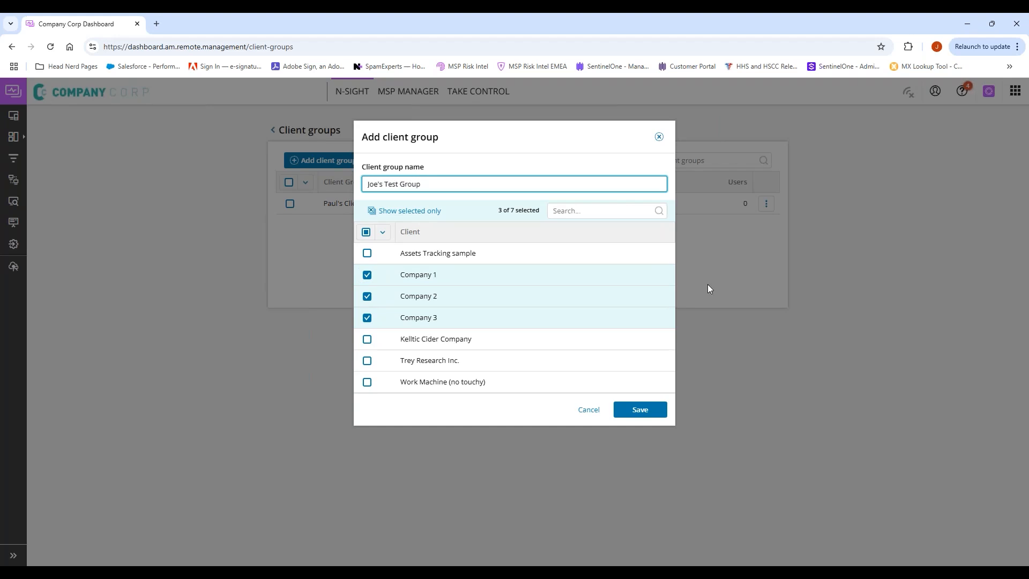
pyautogui.click(647, 411)
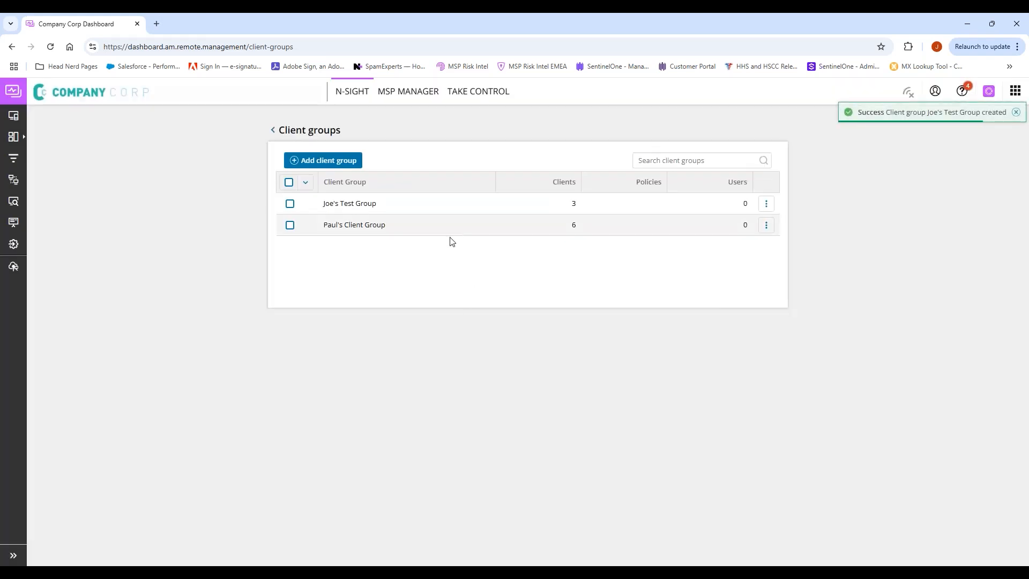
# Step: Leave Client groups for the dashboard and open Settings > Users > Roles and Permissions
pyautogui.click(274, 134)
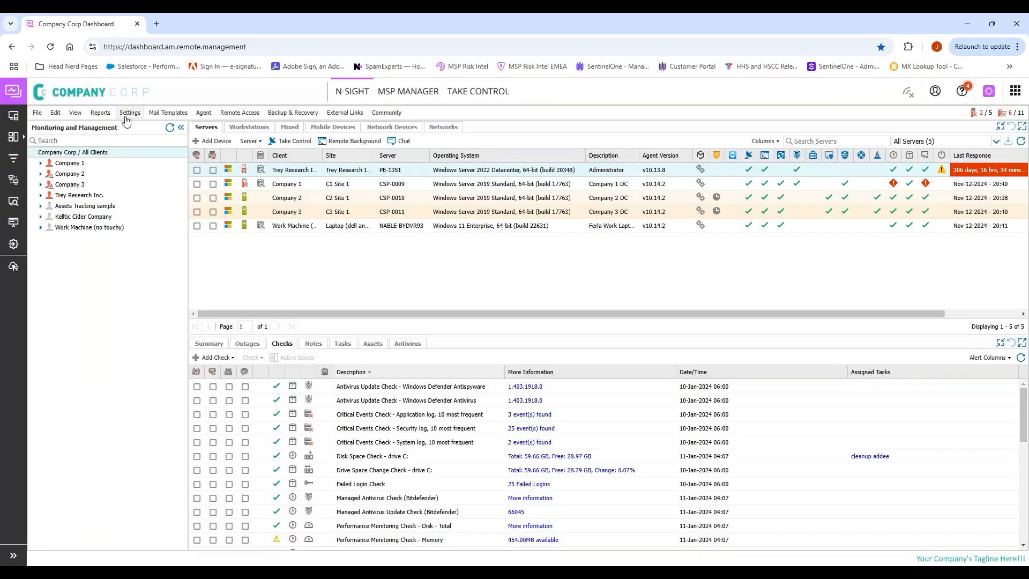
pyautogui.click(130, 112)
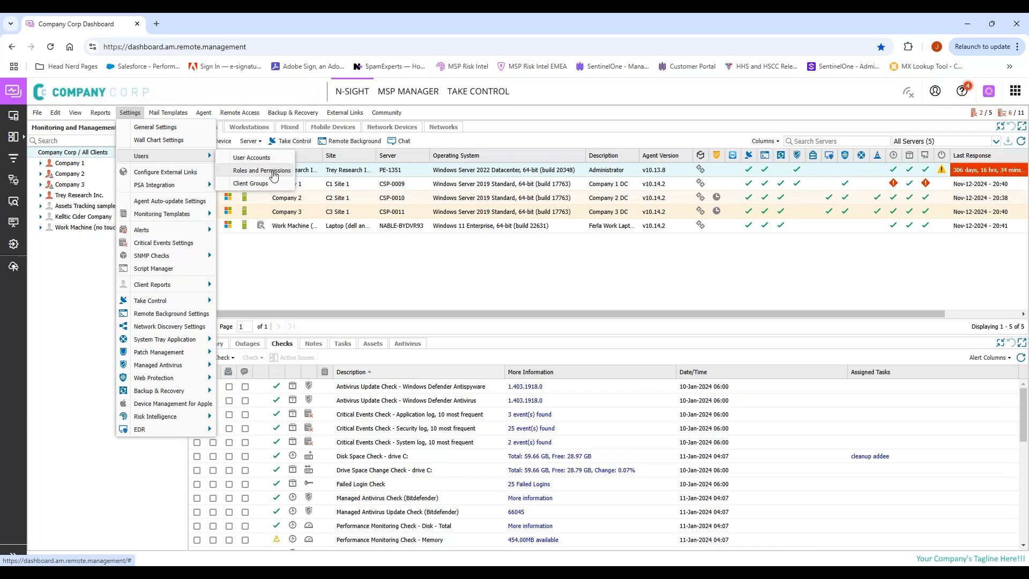
pyautogui.click(274, 173)
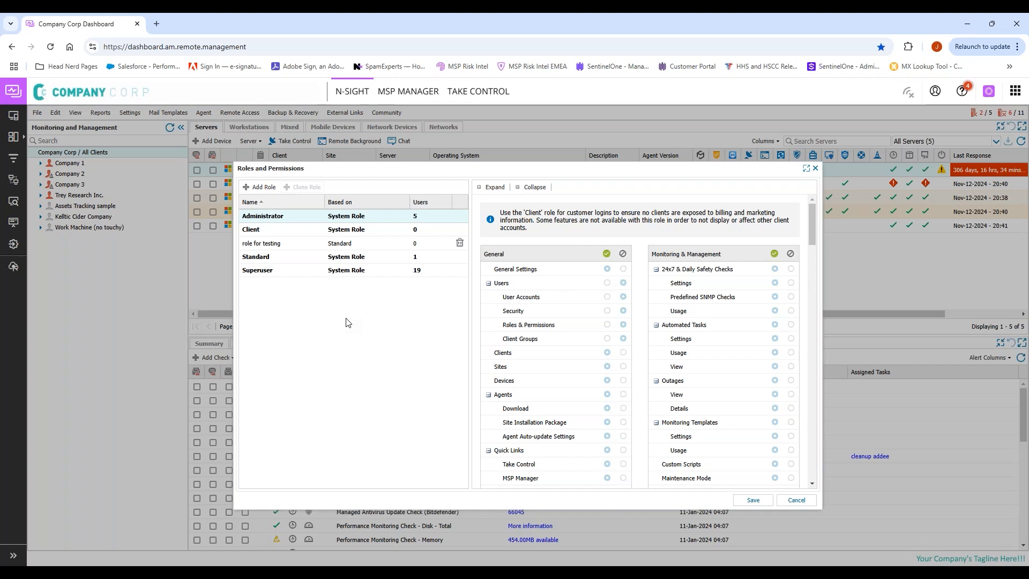
# Step: Add a new role with Based on set to Superuser
pyautogui.click(412, 274)
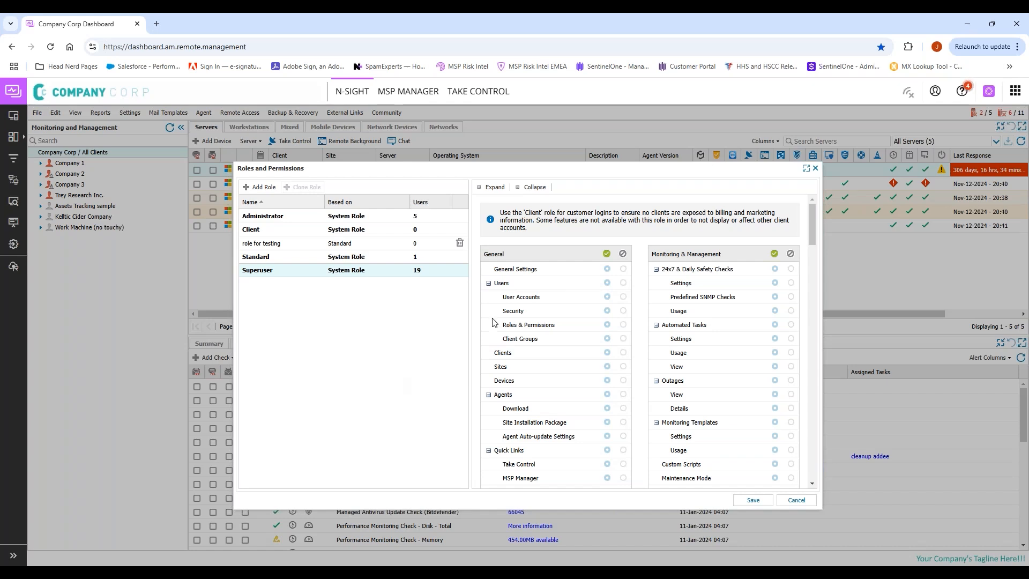
pyautogui.click(260, 186)
pyautogui.click(345, 220)
pyautogui.click(404, 217)
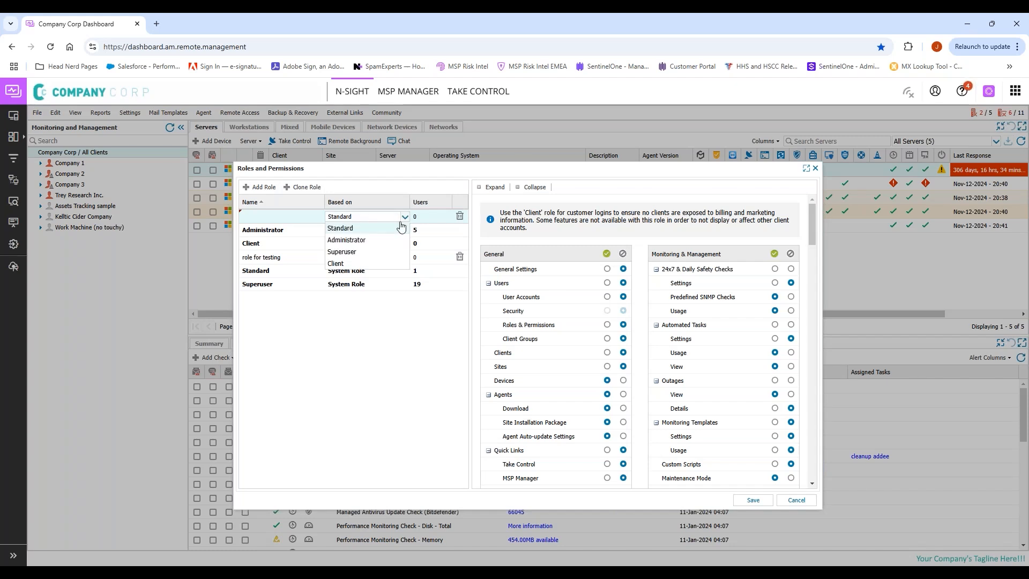
pyautogui.click(370, 252)
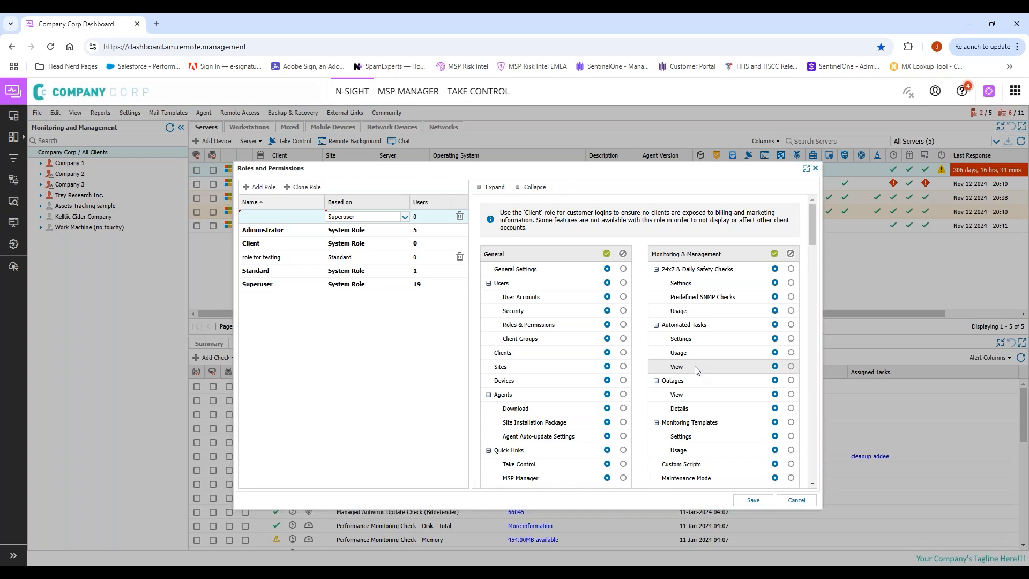
# Step: Scroll through the inherited Superuser permissions and reopen the Based on role list
pyautogui.scroll(-10, 697, 370)
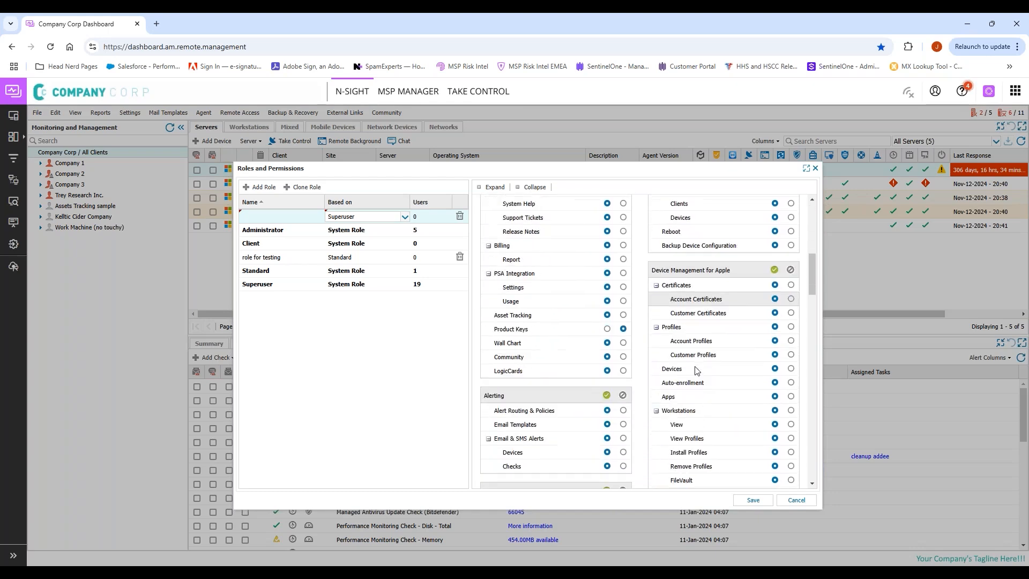
pyautogui.scroll(-10, 697, 370)
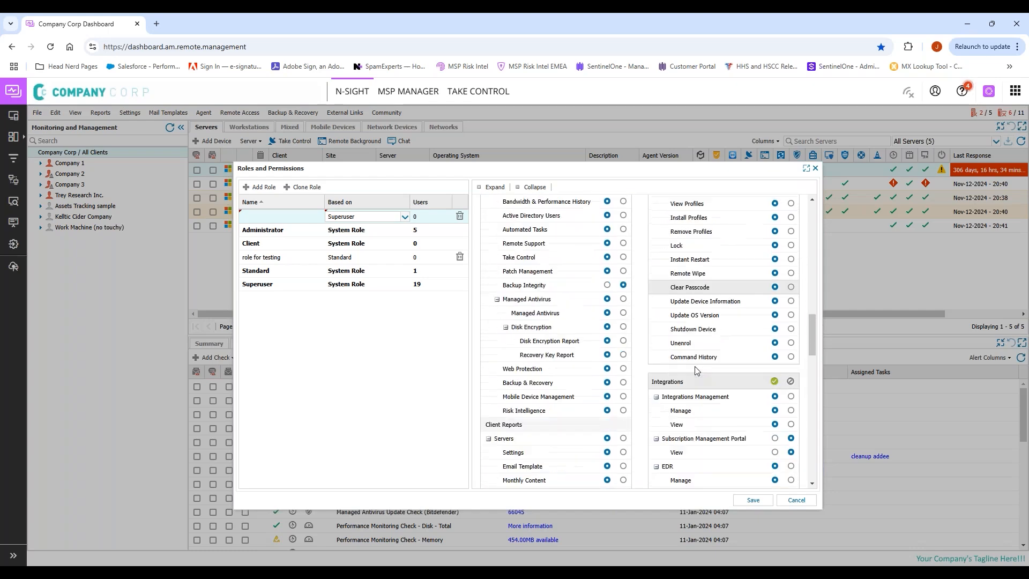
pyautogui.scroll(-10, 696, 370)
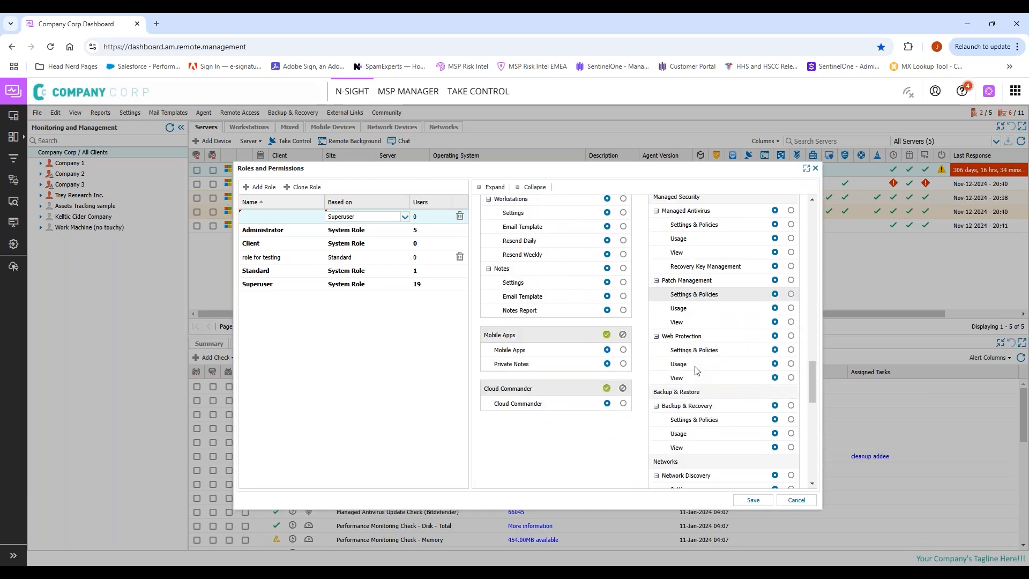
pyautogui.scroll(3, 696, 370)
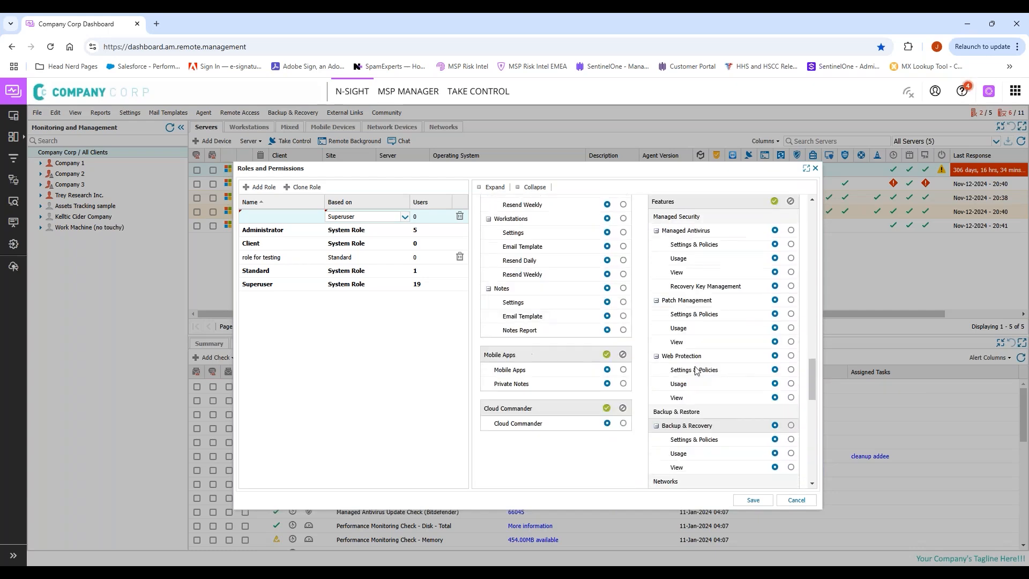
pyautogui.scroll(6, 696, 370)
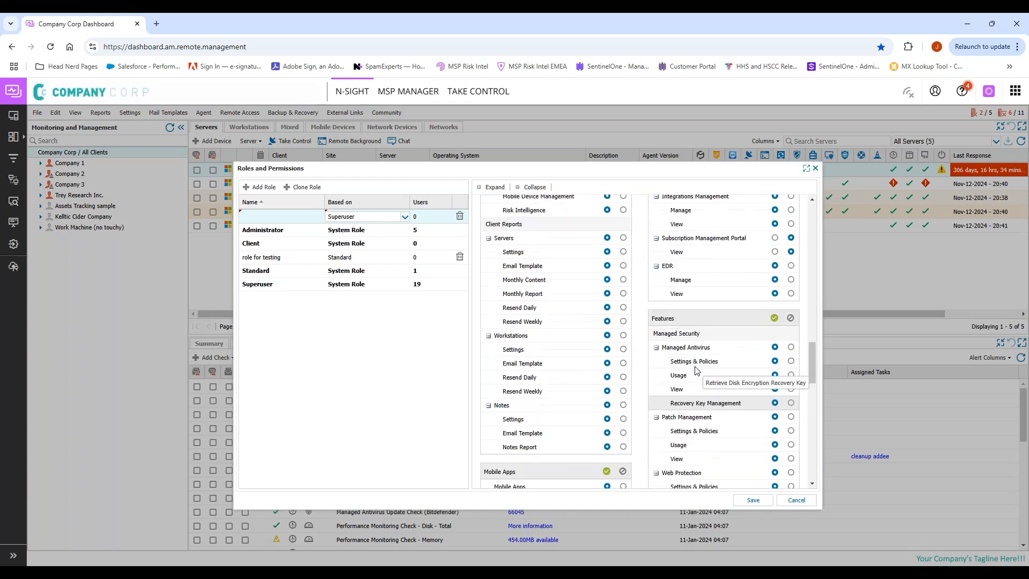
pyautogui.scroll(10, 696, 370)
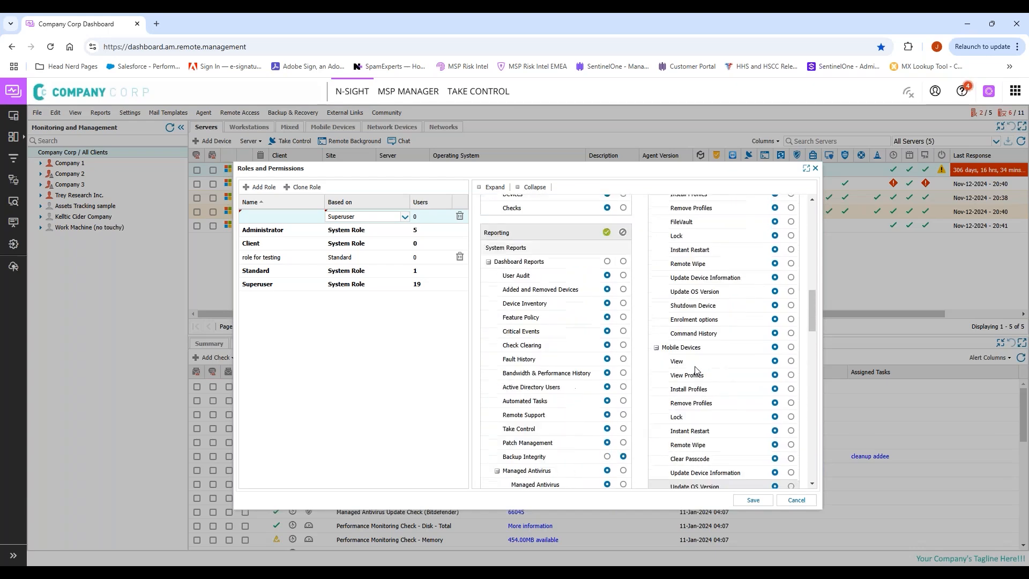
pyautogui.scroll(4, 696, 370)
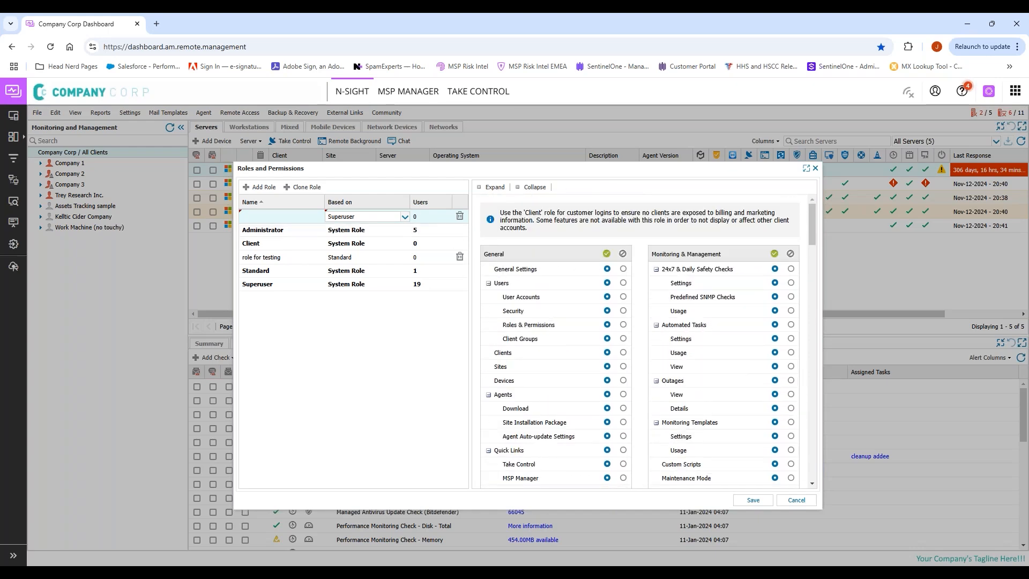
pyautogui.click(404, 217)
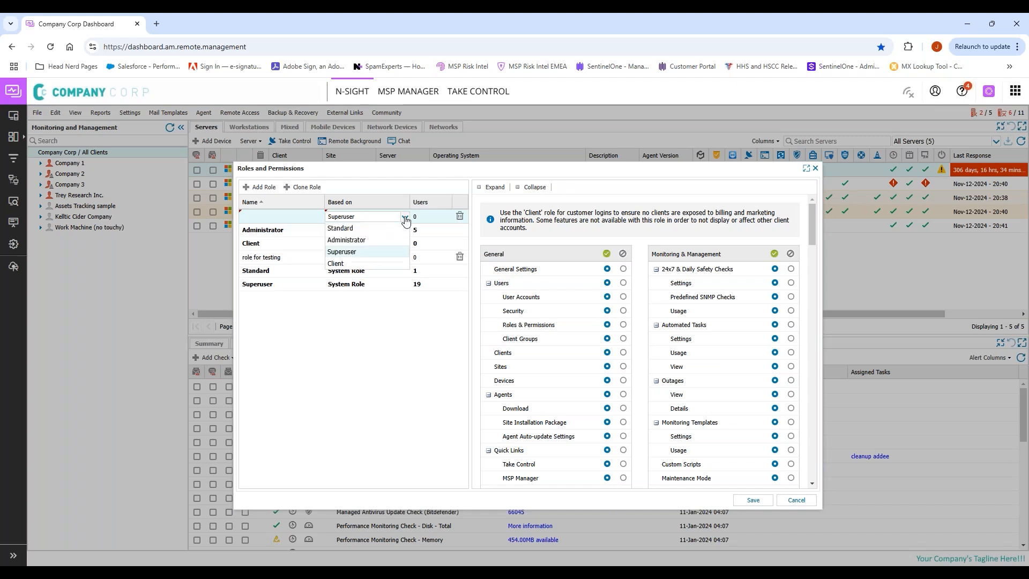
# Step: Rebase the new role on Standard, allow Sites and deny Site Installation Package
pyautogui.click(356, 229)
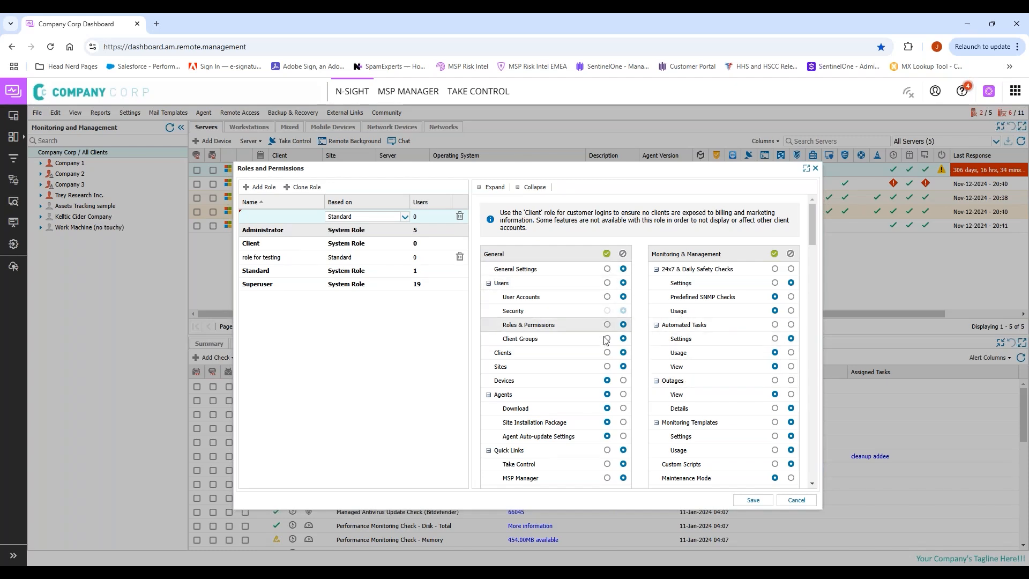
pyautogui.click(608, 367)
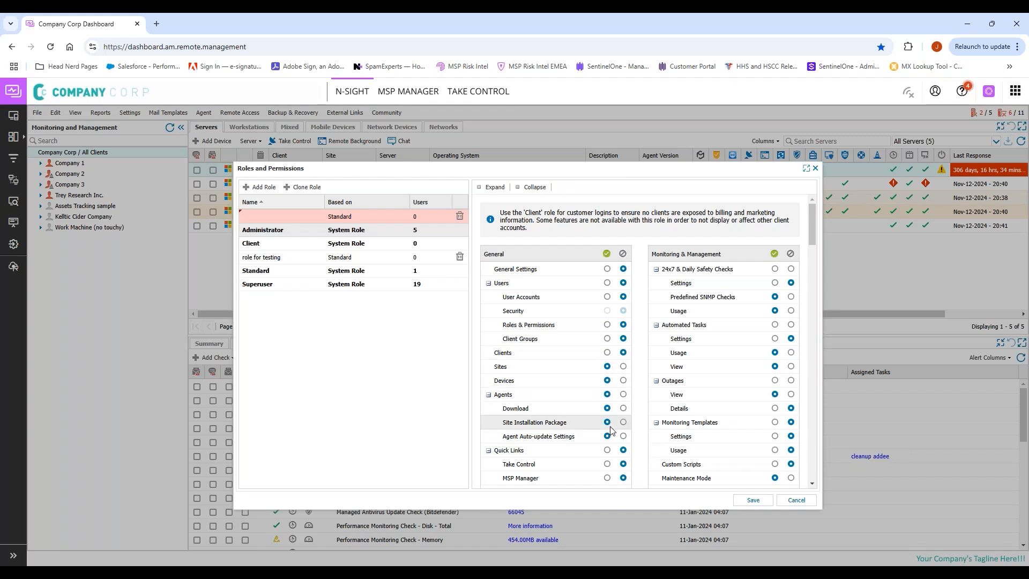
pyautogui.scroll(-1, 611, 431)
pyautogui.scroll(-2, 612, 430)
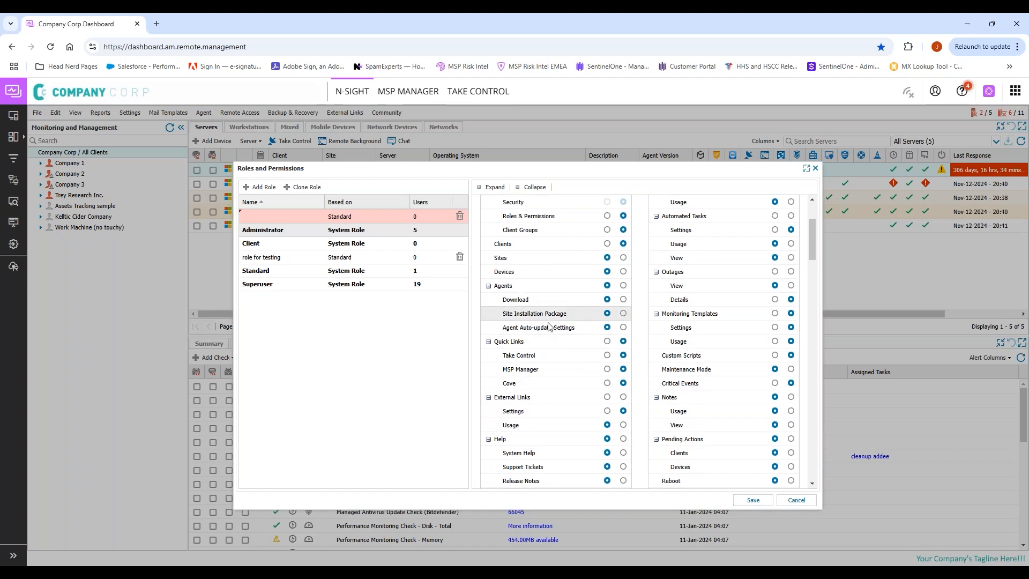
pyautogui.click(623, 315)
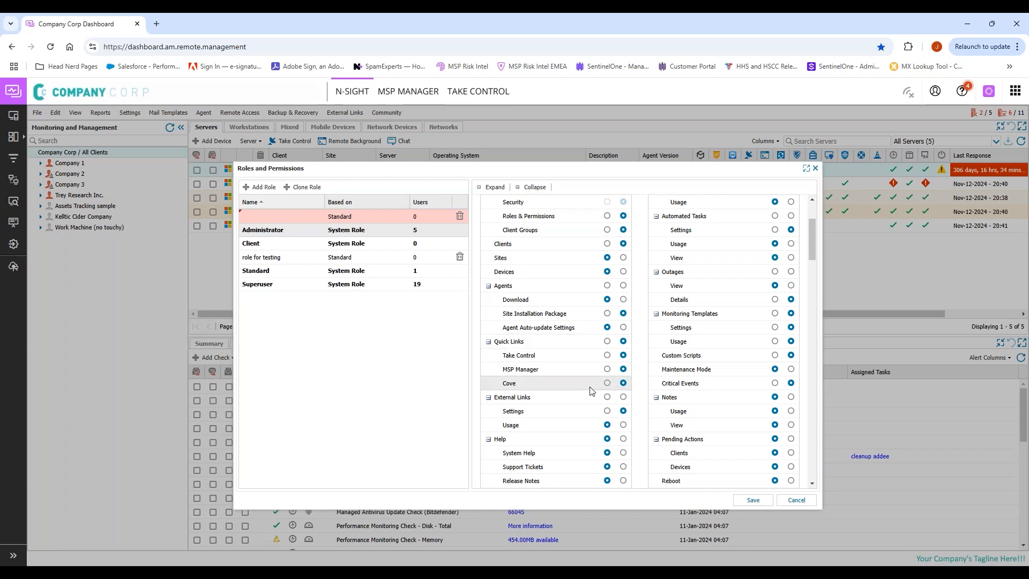
pyautogui.scroll(-1, 592, 391)
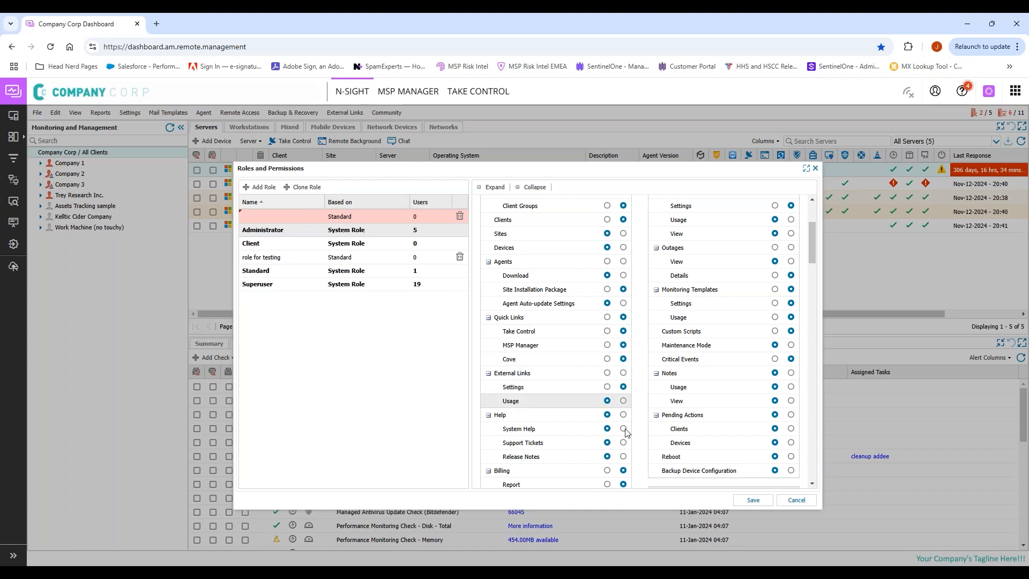
# Step: Set Release Notes under Help to Deny and scroll down to the Reporting permissions
pyautogui.scroll(-3, 625, 435)
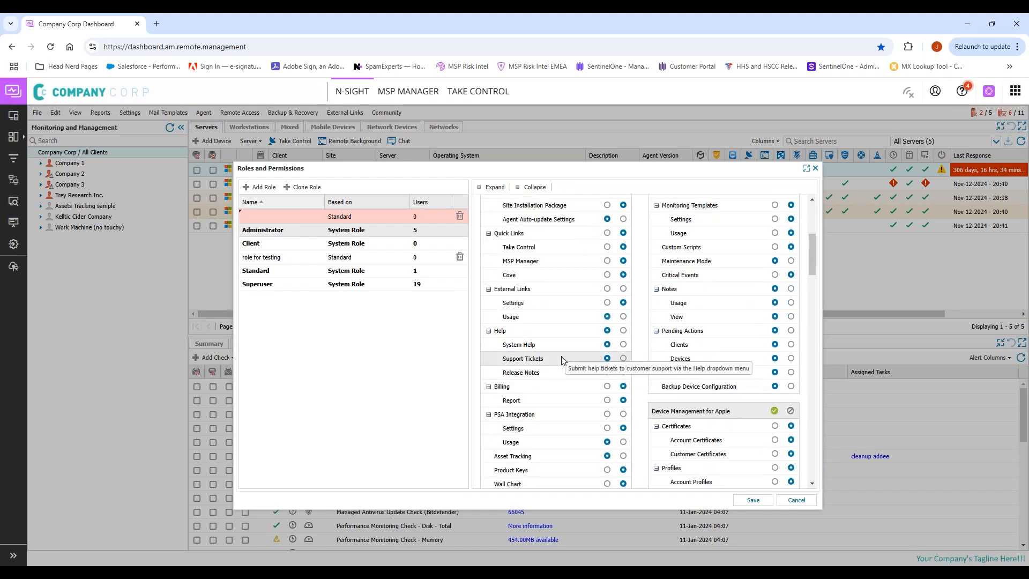
pyautogui.click(623, 372)
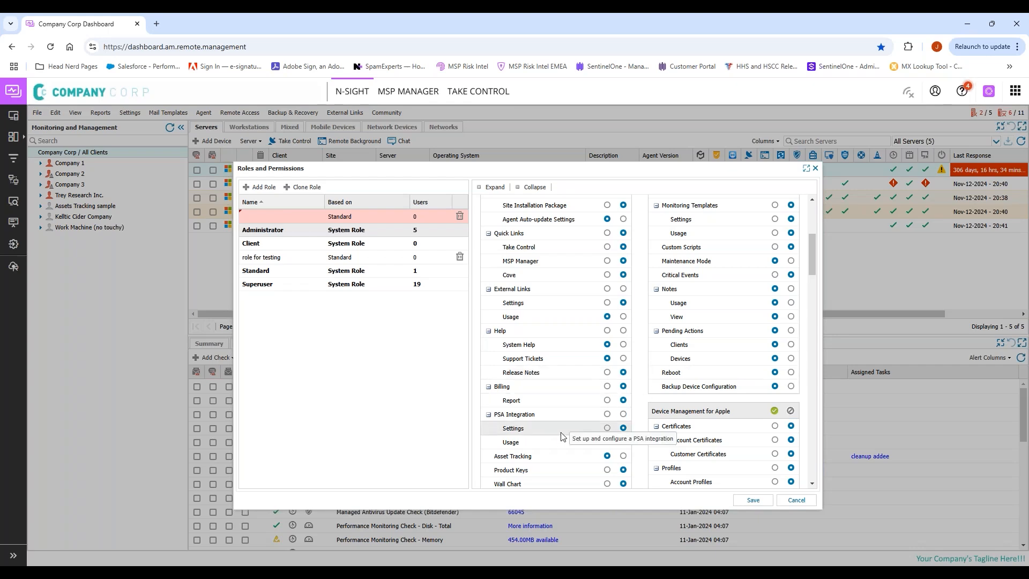
pyautogui.scroll(-8, 562, 437)
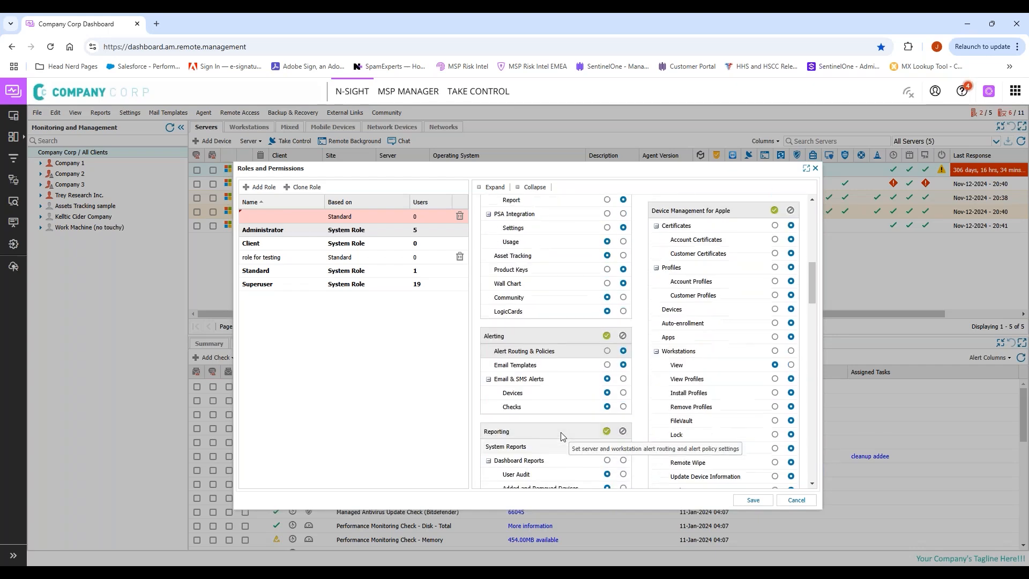
pyautogui.scroll(-5, 562, 437)
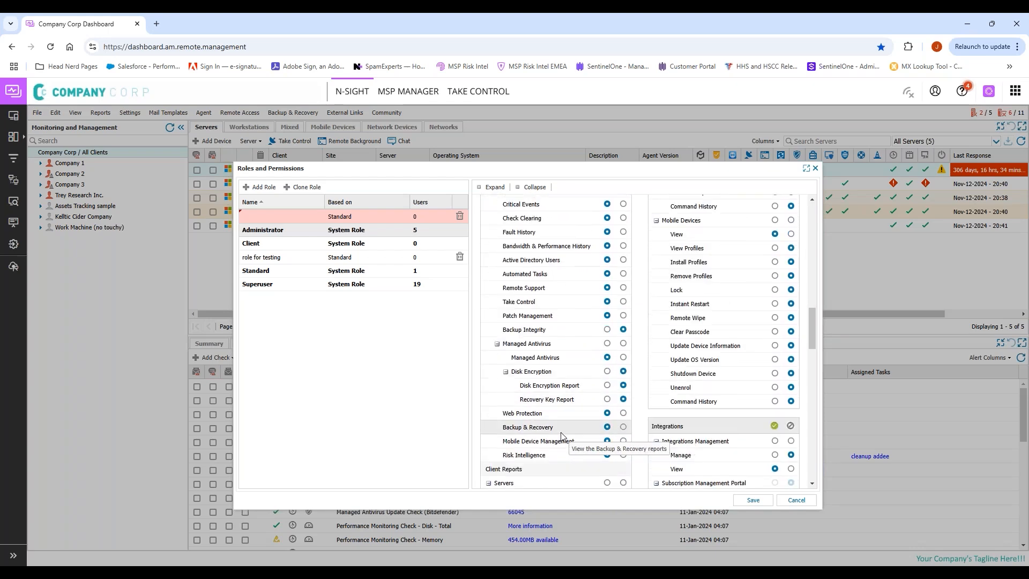
pyautogui.scroll(-2, 560, 432)
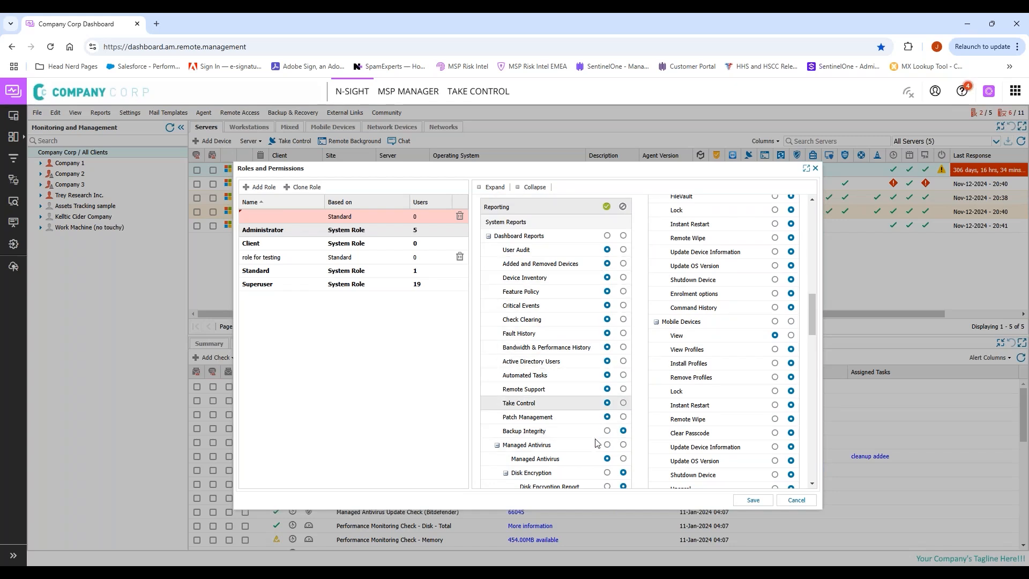
# Step: Deny the Take Control, Remote Support and Feature Policy reports; allow Backup Integrity
pyautogui.click(624, 402)
pyautogui.click(626, 391)
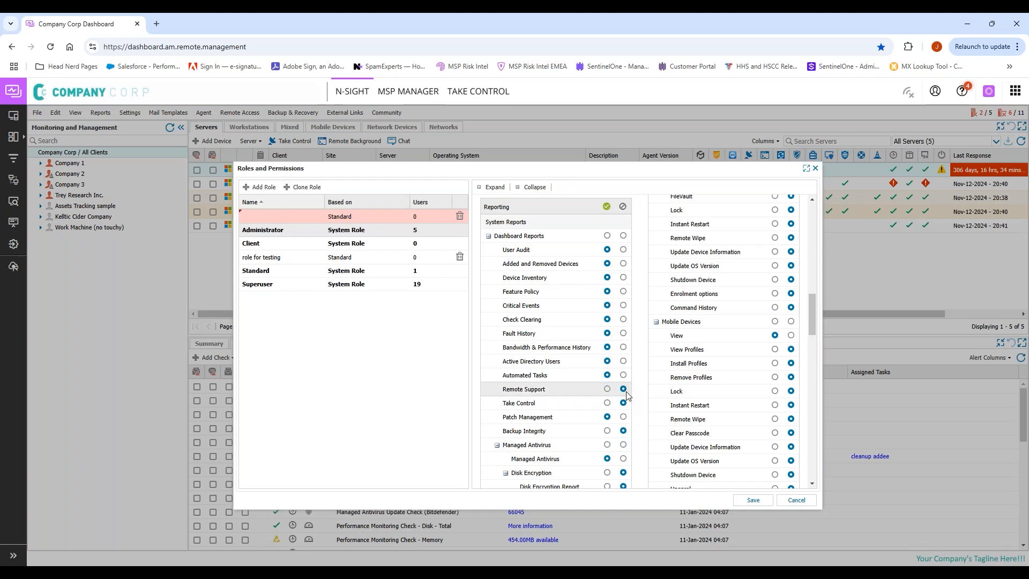
pyautogui.click(607, 430)
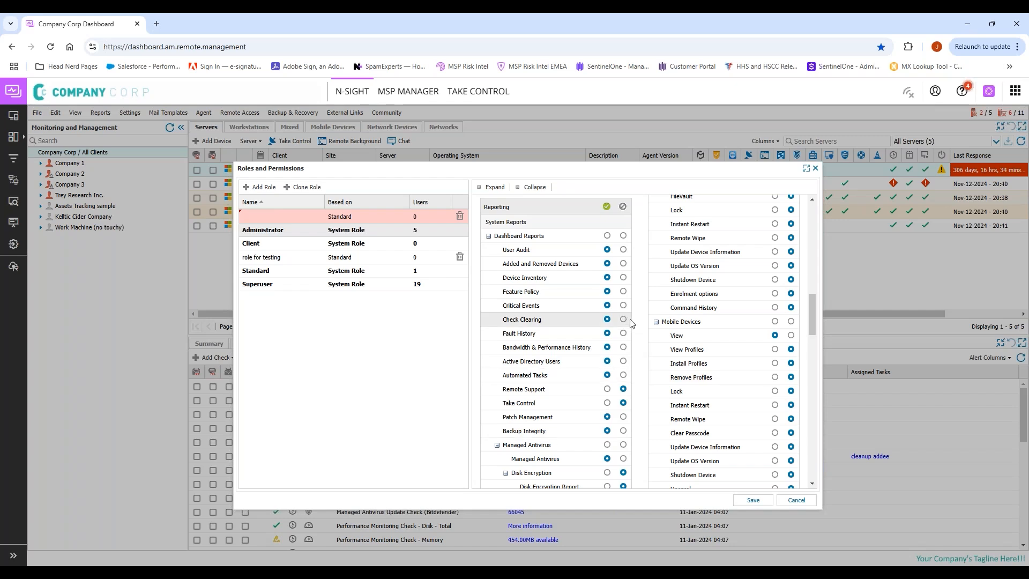
pyautogui.click(624, 291)
# Step: Deny the Added and Removed Devices and User Audit reports, keeping Device Inventory allowed
pyautogui.click(623, 278)
pyautogui.click(624, 278)
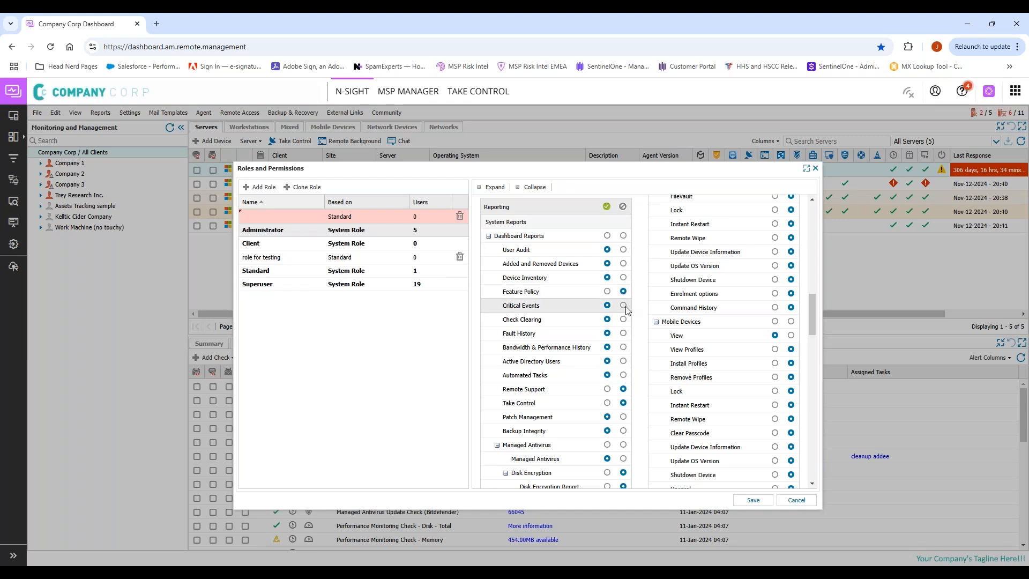
pyautogui.click(624, 263)
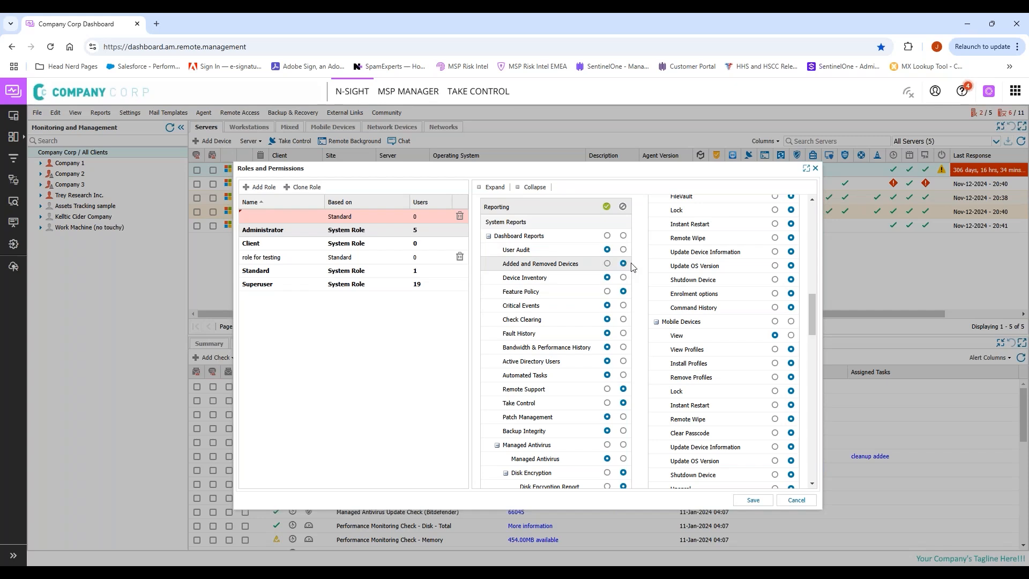
pyautogui.click(623, 250)
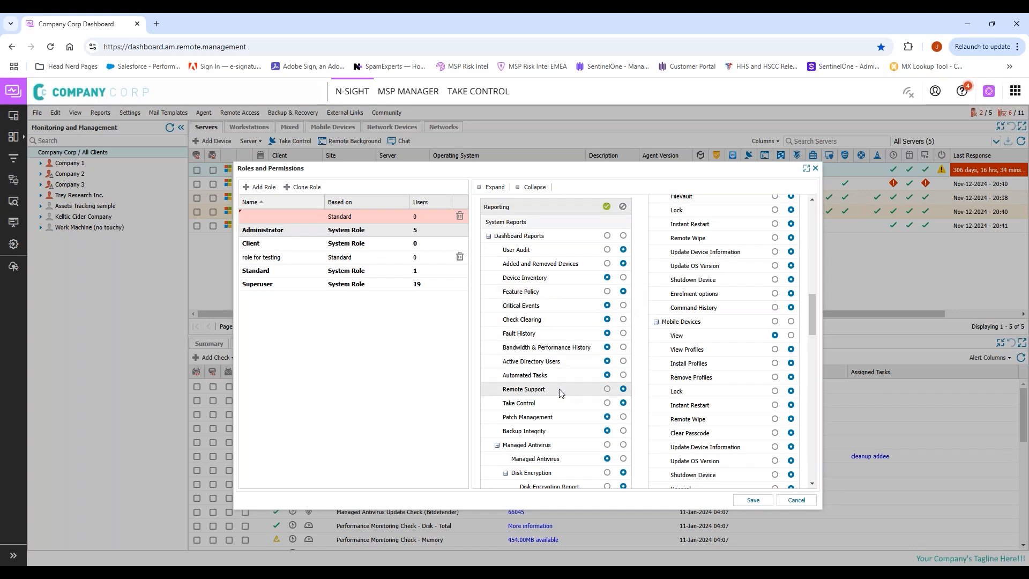
pyautogui.scroll(-3, 564, 433)
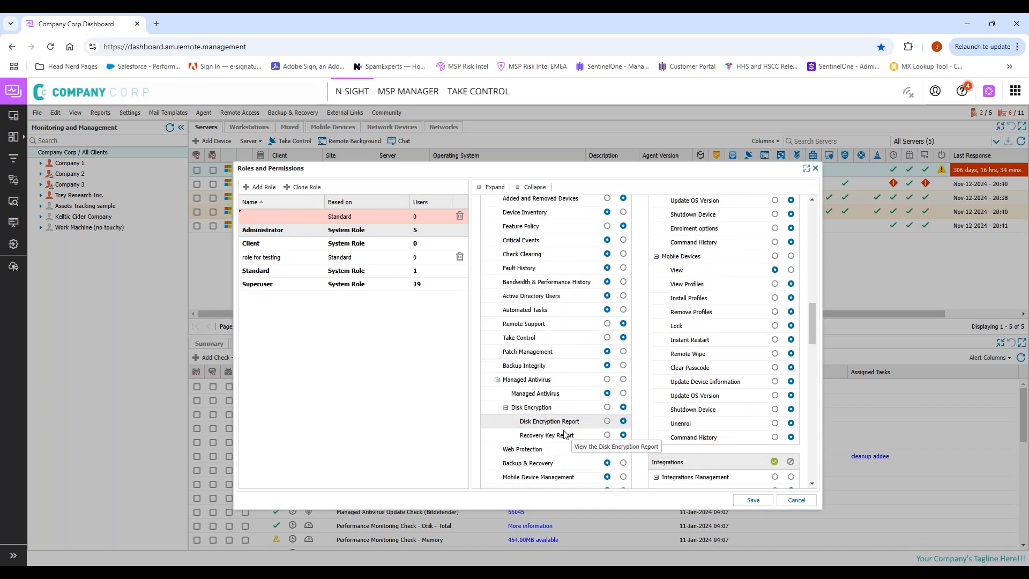
pyautogui.scroll(-8, 564, 433)
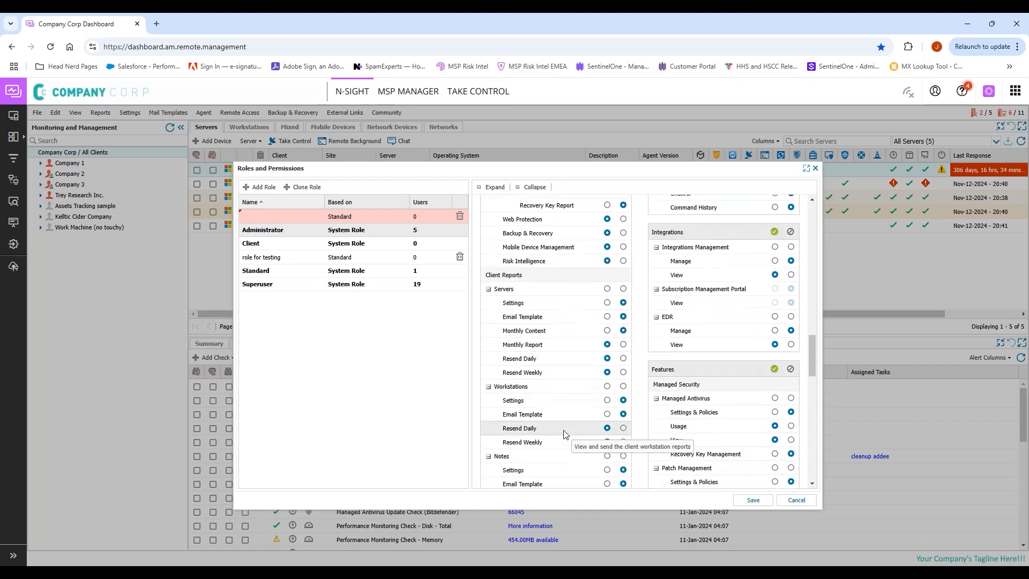
pyautogui.scroll(10, 564, 434)
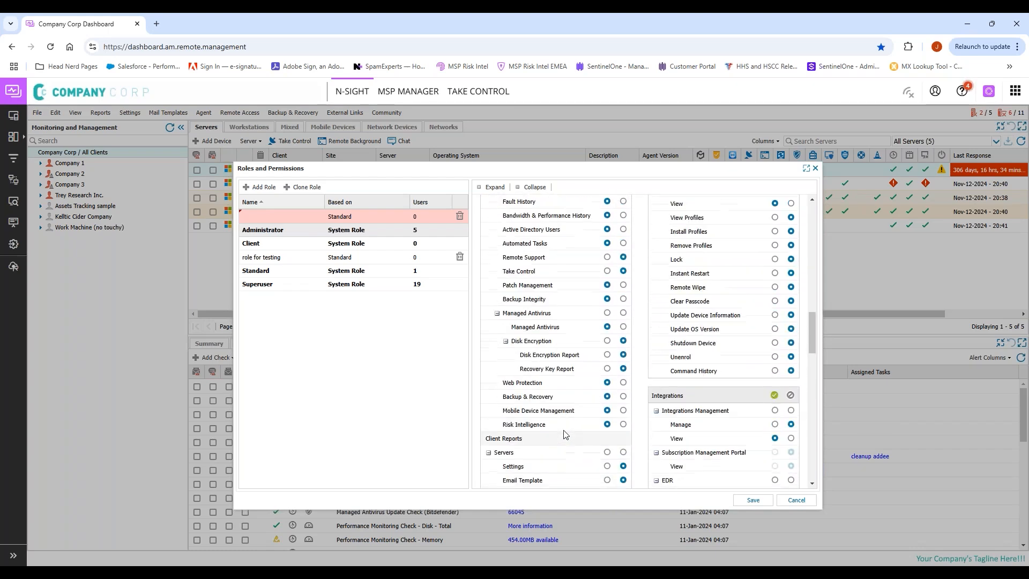
pyautogui.scroll(10, 729, 282)
pyautogui.scroll(-3, 732, 285)
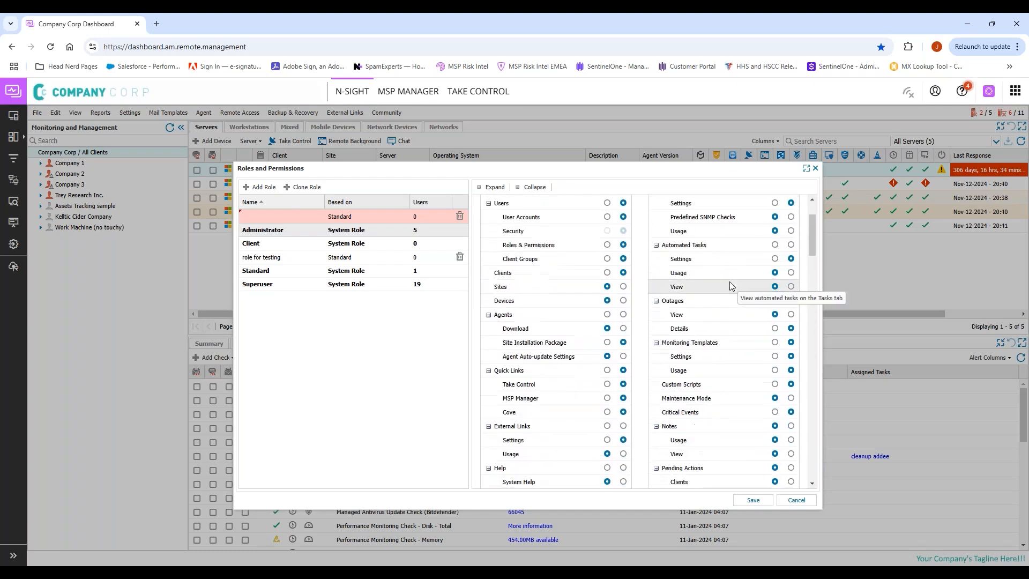
pyautogui.scroll(1, 732, 285)
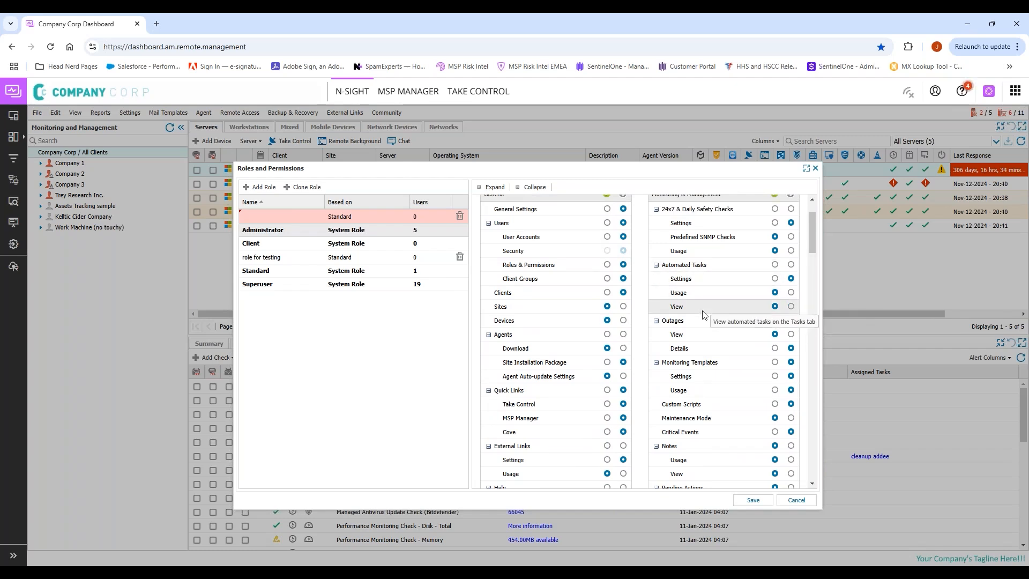
pyautogui.scroll(-2, 734, 336)
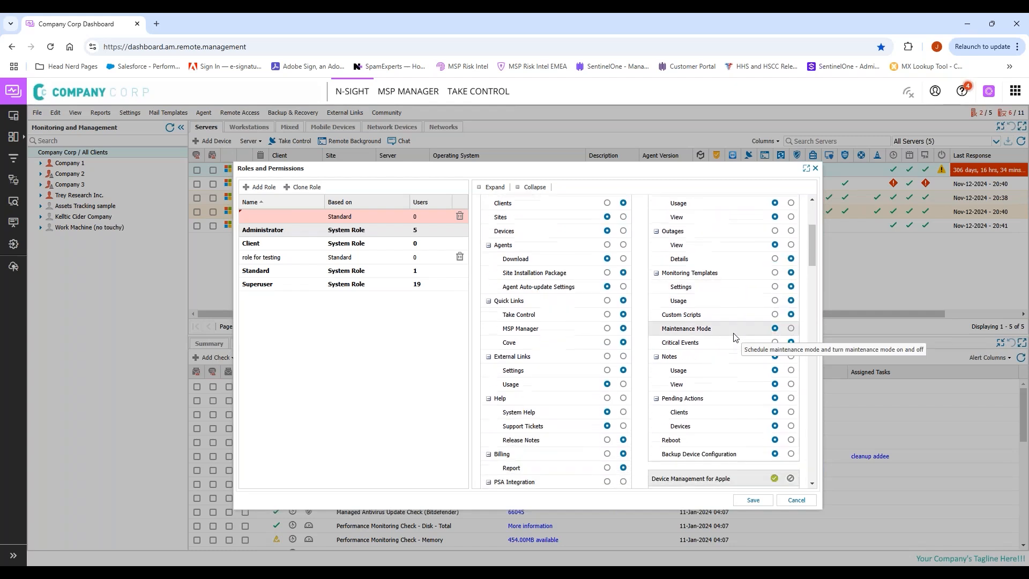
pyautogui.scroll(-1, 734, 336)
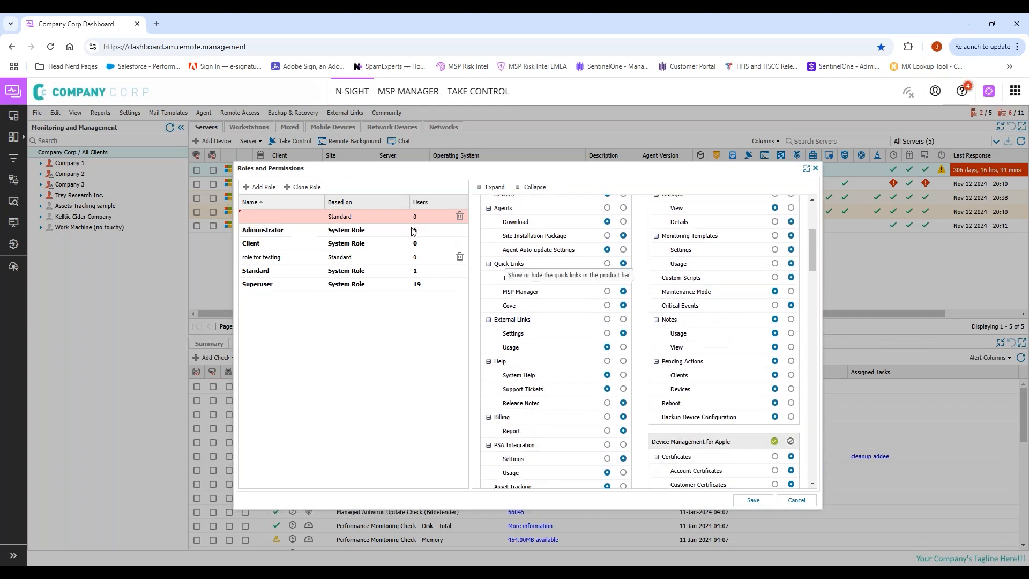
# Step: Enter 'MSP Admin' in the empty Name cell of the new role row
pyautogui.doubleClick(271, 215)
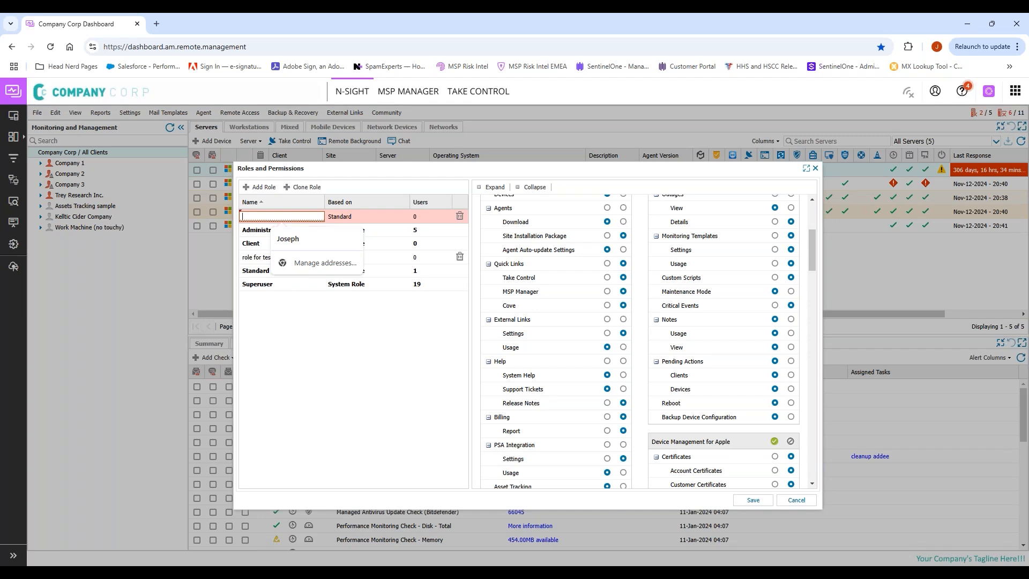
pyautogui.write('MSP Admin')
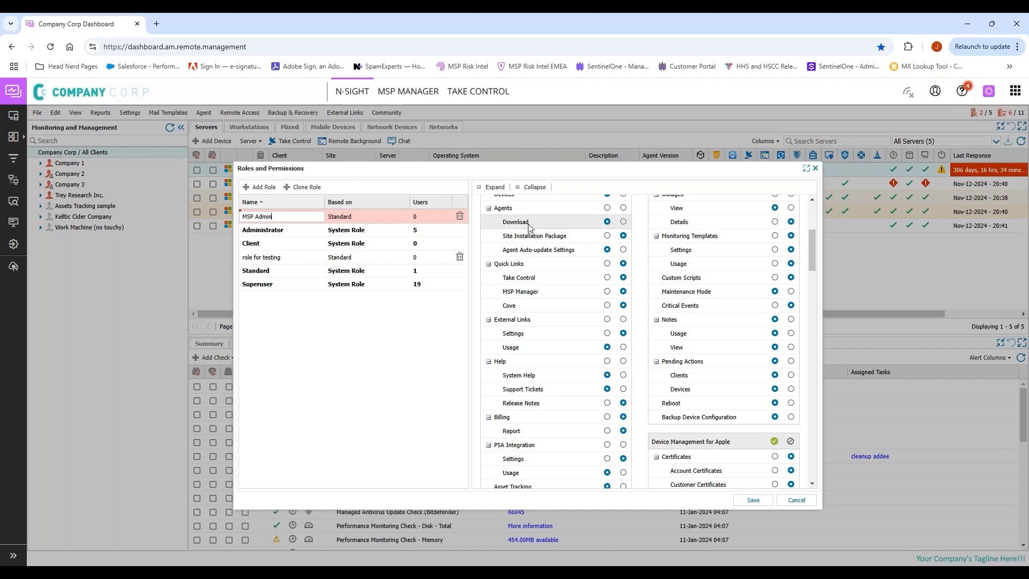
# Step: Deny the Notes Usage and 24x7 & Daily Safety Checks Usage permissions for MSP Admin
pyautogui.click(792, 333)
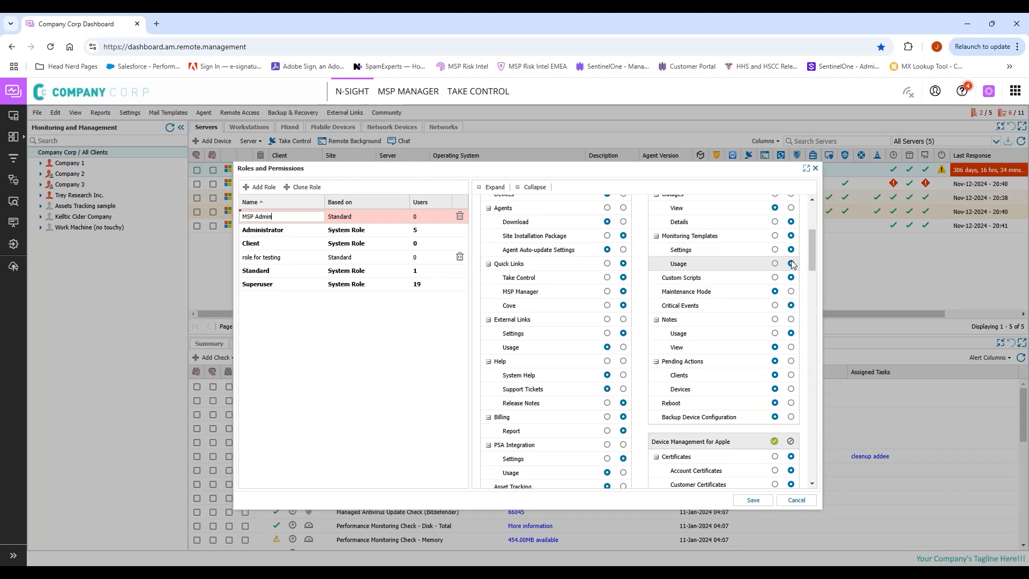
pyautogui.scroll(1, 793, 265)
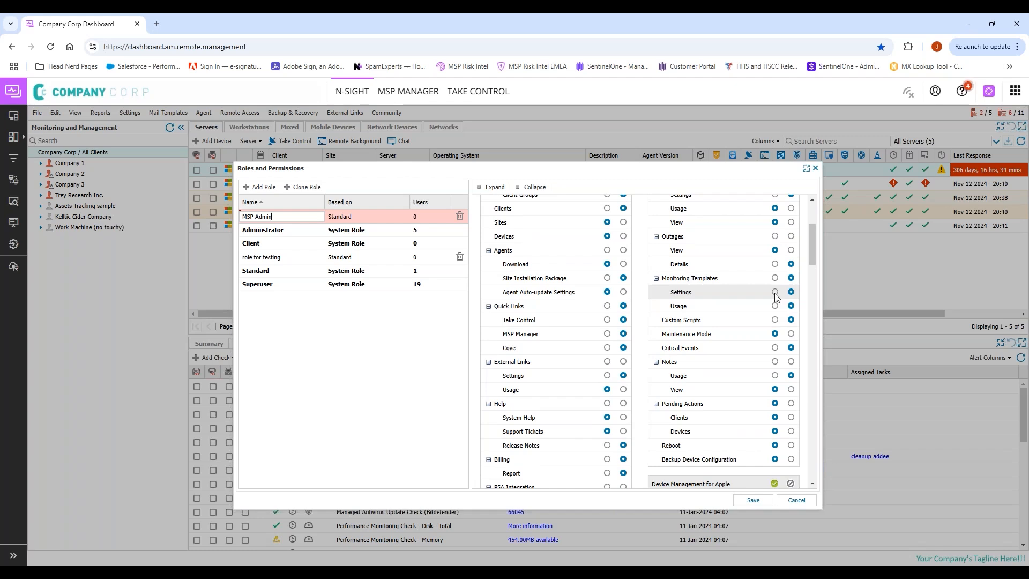
pyautogui.scroll(2, 796, 255)
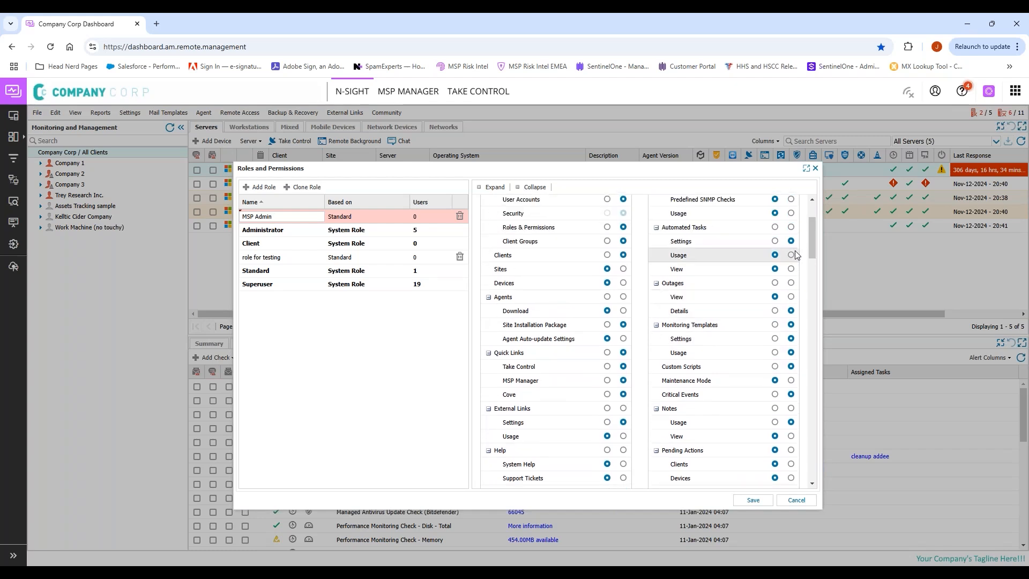
pyautogui.scroll(1, 796, 256)
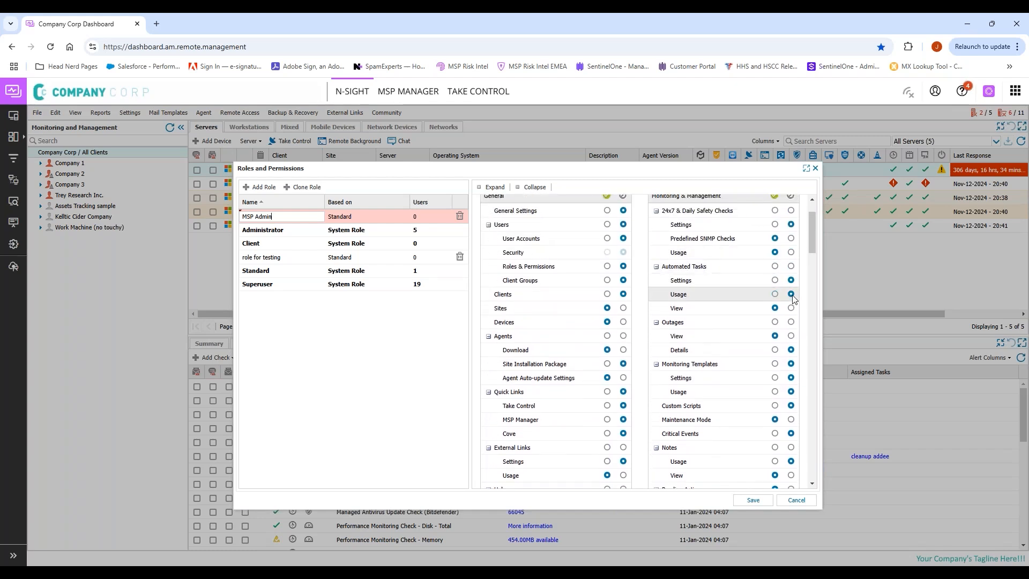
pyautogui.click(792, 253)
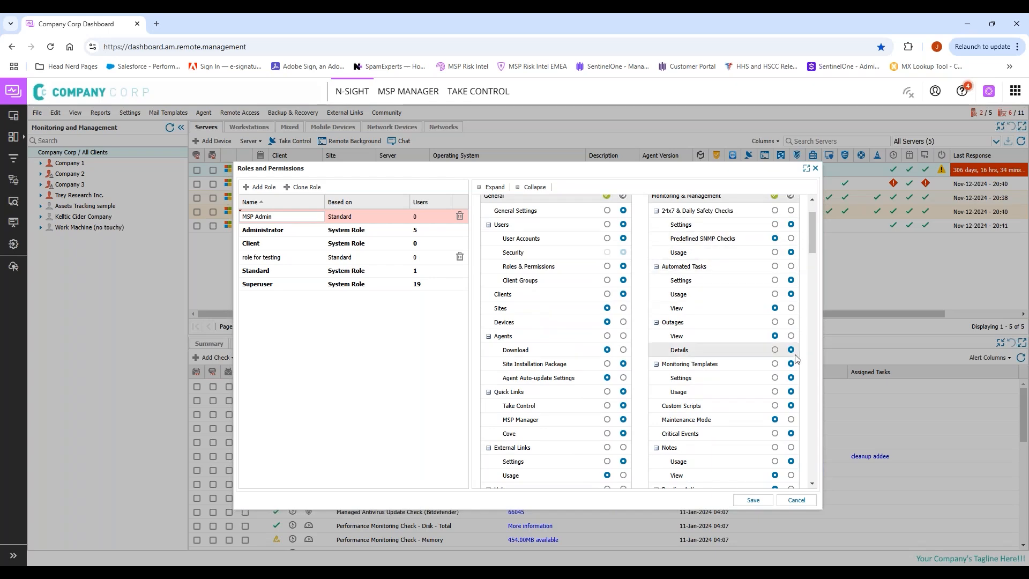
# Step: Scroll through the remaining MSP Admin permission sections to review them
pyautogui.scroll(-10, 796, 359)
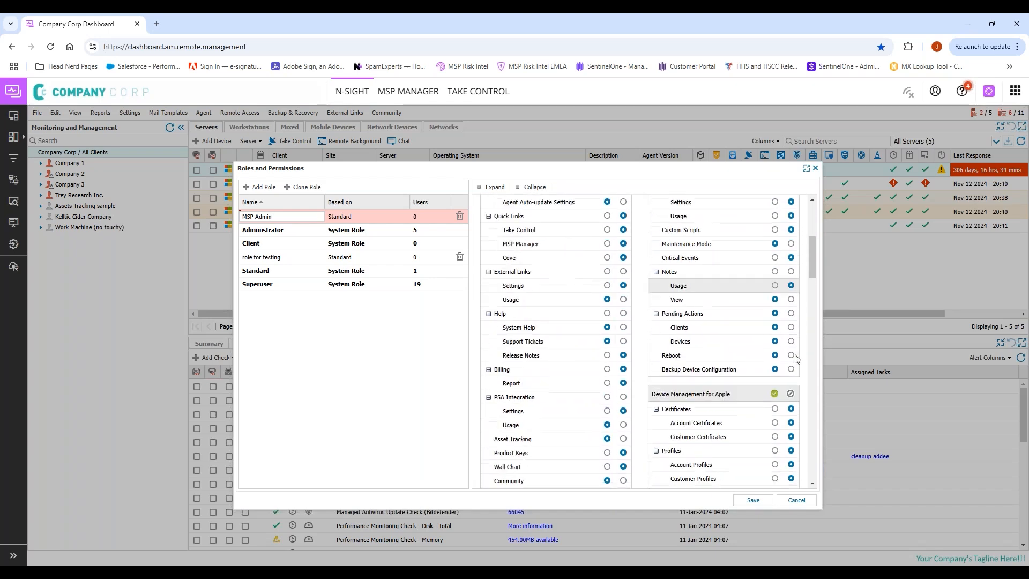
pyautogui.scroll(-2, 795, 358)
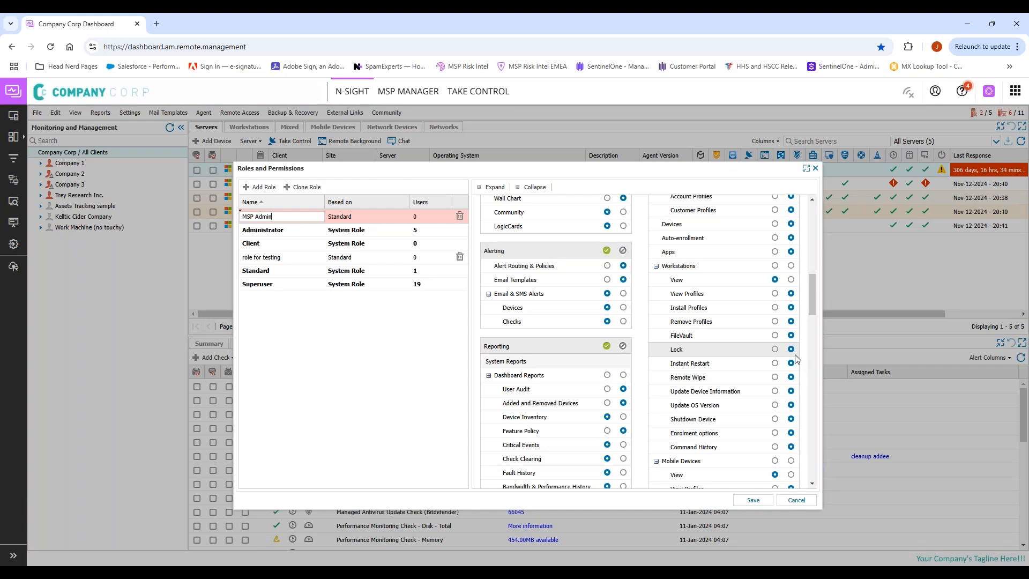
pyautogui.scroll(-8, 795, 358)
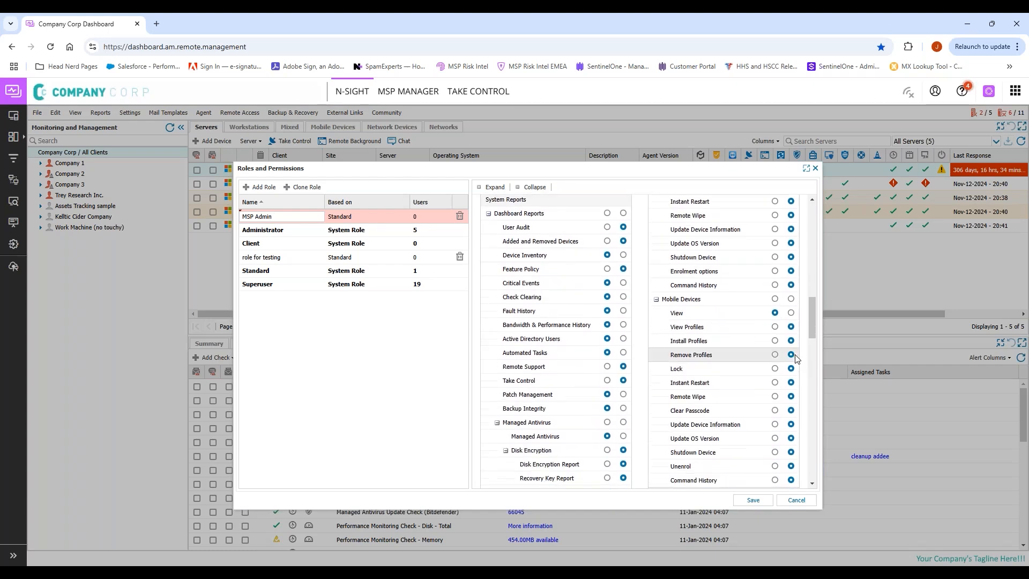
pyautogui.scroll(-8, 795, 359)
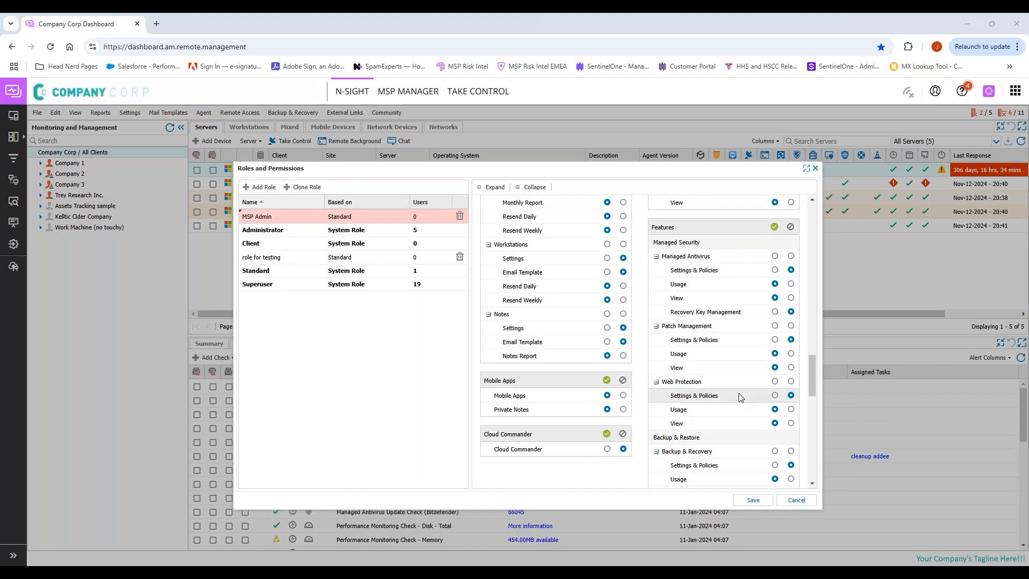
pyautogui.scroll(10, 740, 397)
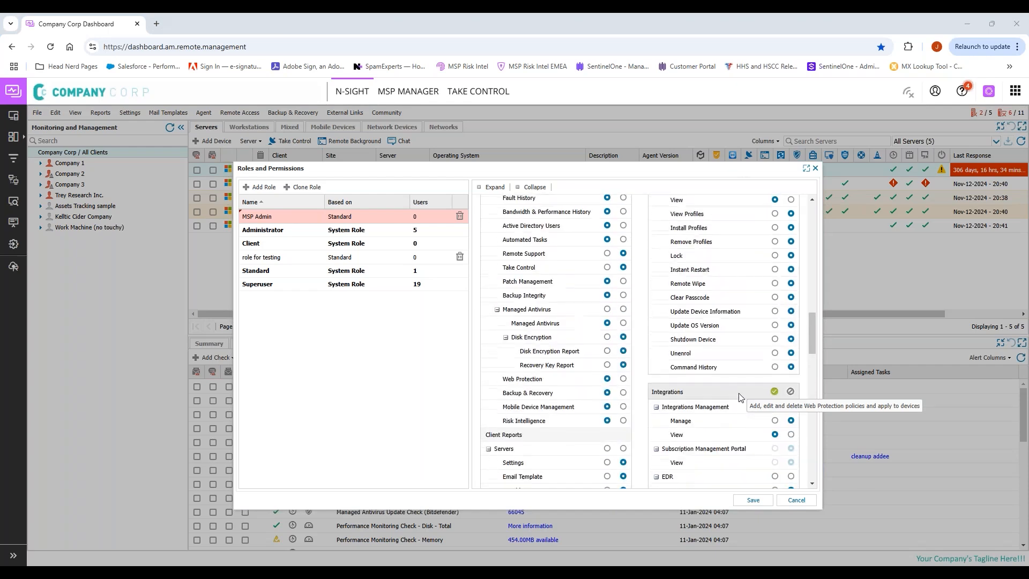
pyautogui.scroll(10, 740, 397)
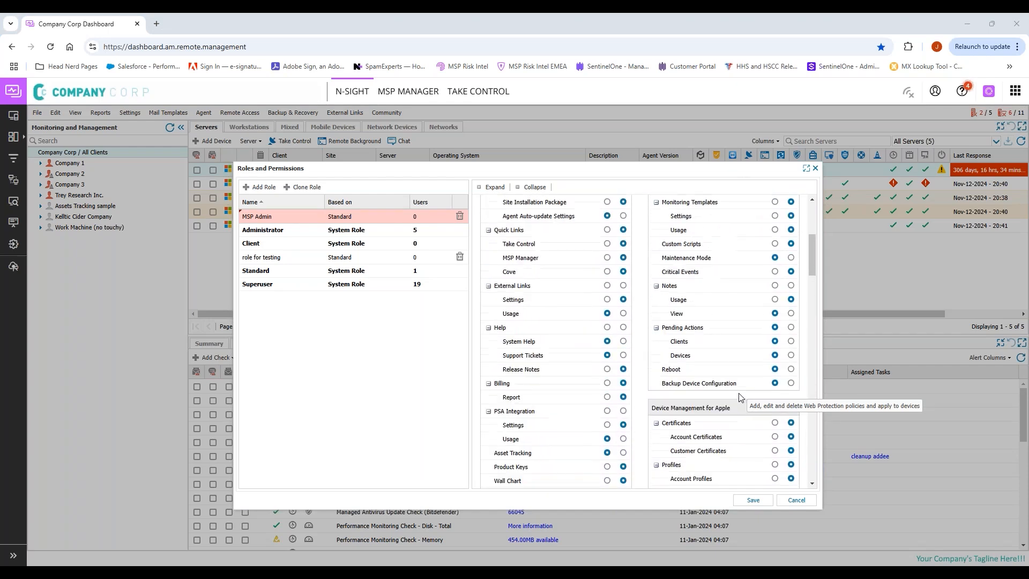
# Step: Flag the MSP Admin row for deletion with its trash icon
pyautogui.click(459, 216)
pyautogui.rightClick(385, 339)
pyautogui.click(319, 356)
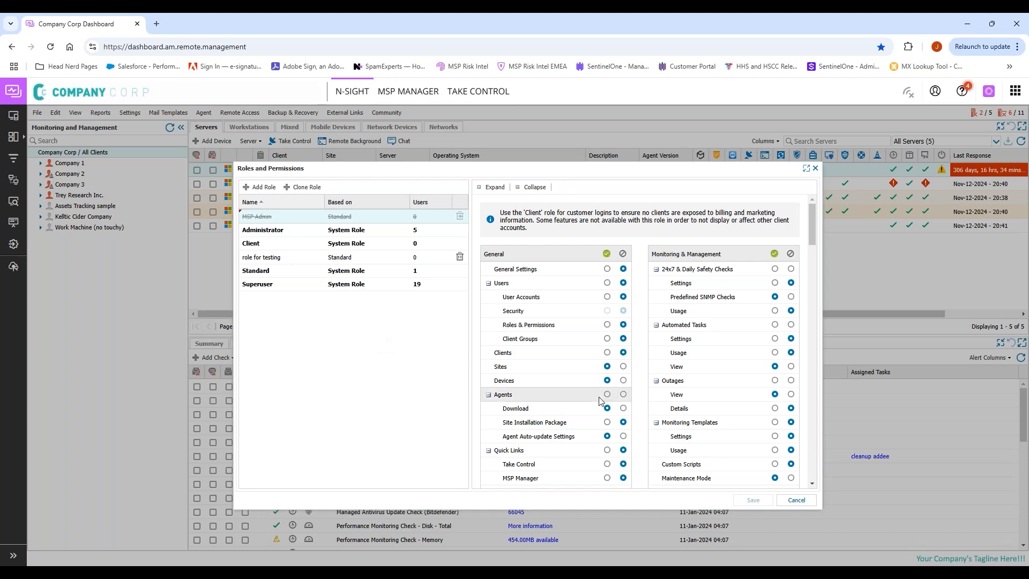
# Step: Review the Superuser role's greyed permissions, then cancel out of Roles and Permissions
pyautogui.click(347, 285)
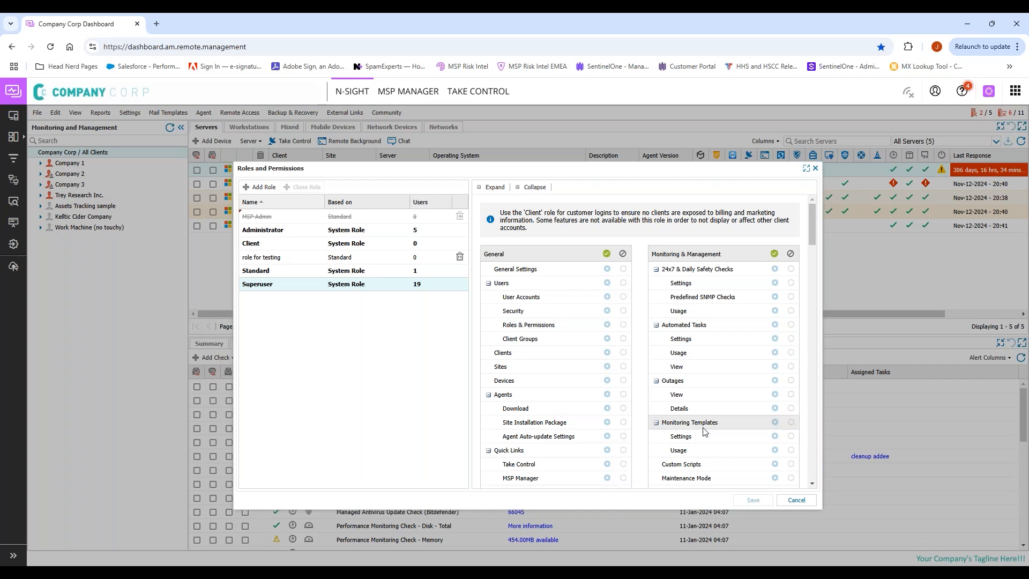
pyautogui.scroll(-5, 704, 432)
pyautogui.scroll(-3, 704, 431)
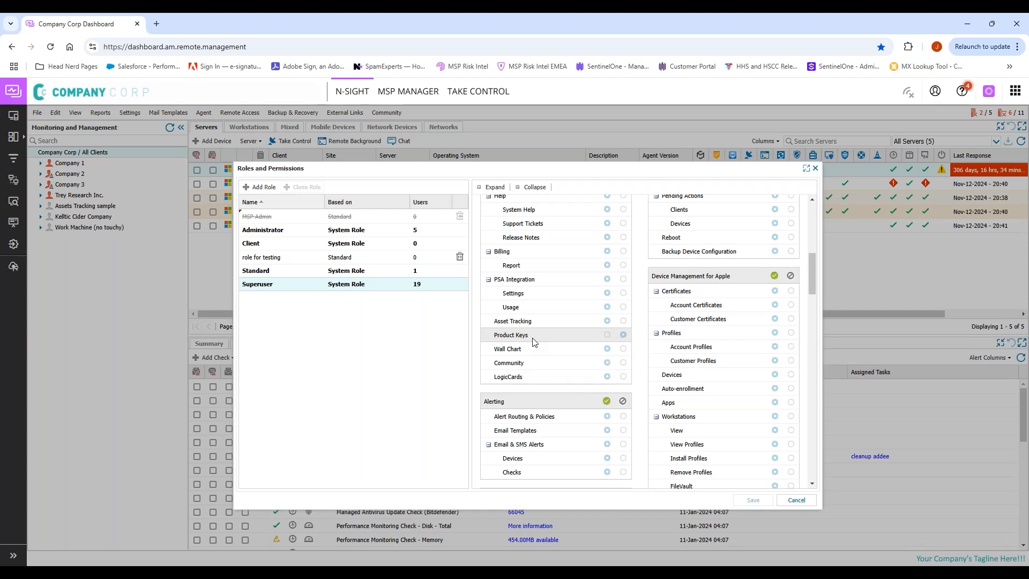
pyautogui.click(797, 501)
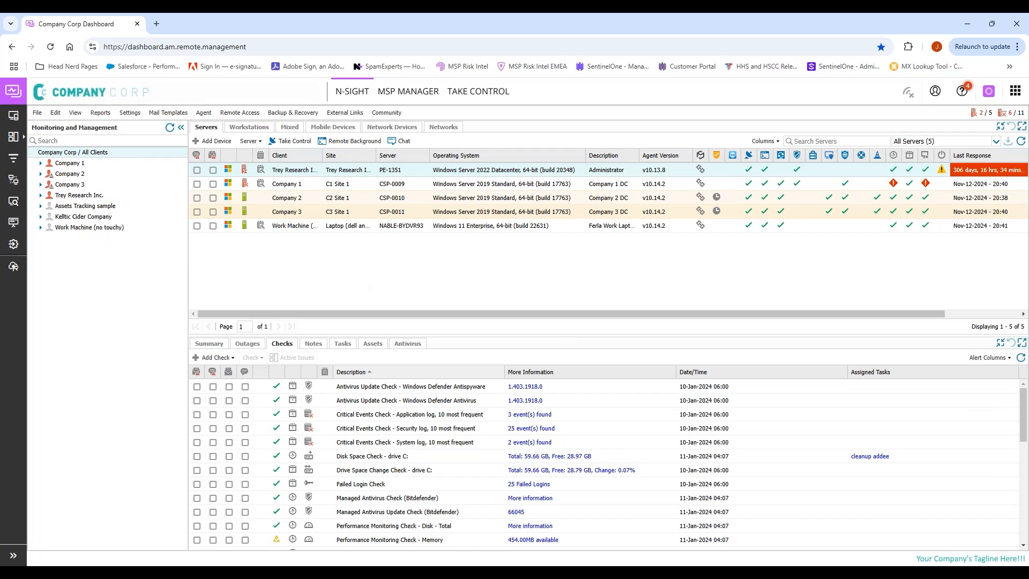
# Step: Open Settings > Users > User Accounts and highlight the sync and customer-login notices
pyautogui.click(137, 114)
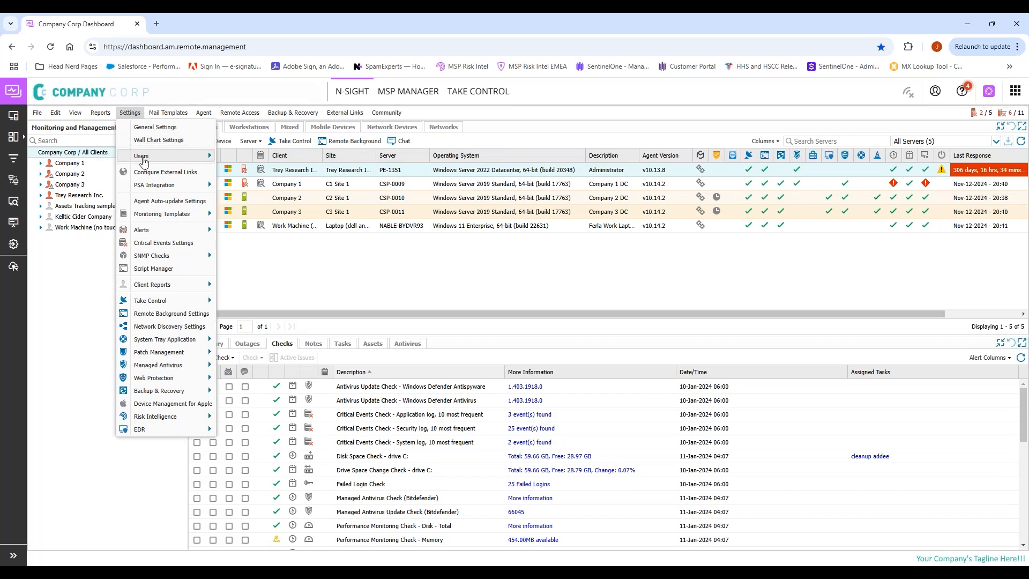
pyautogui.moveTo(161, 156)
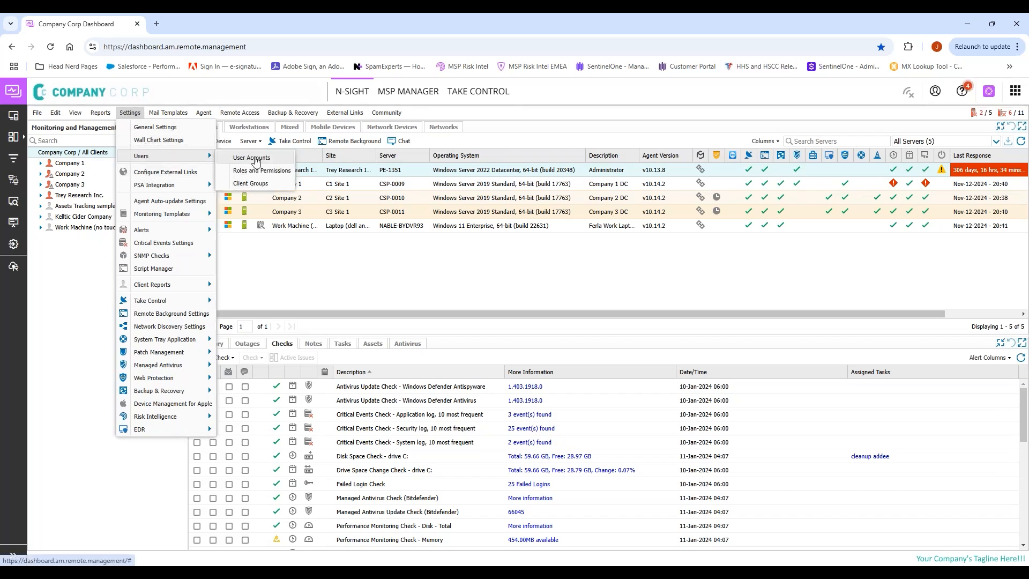
pyautogui.click(252, 157)
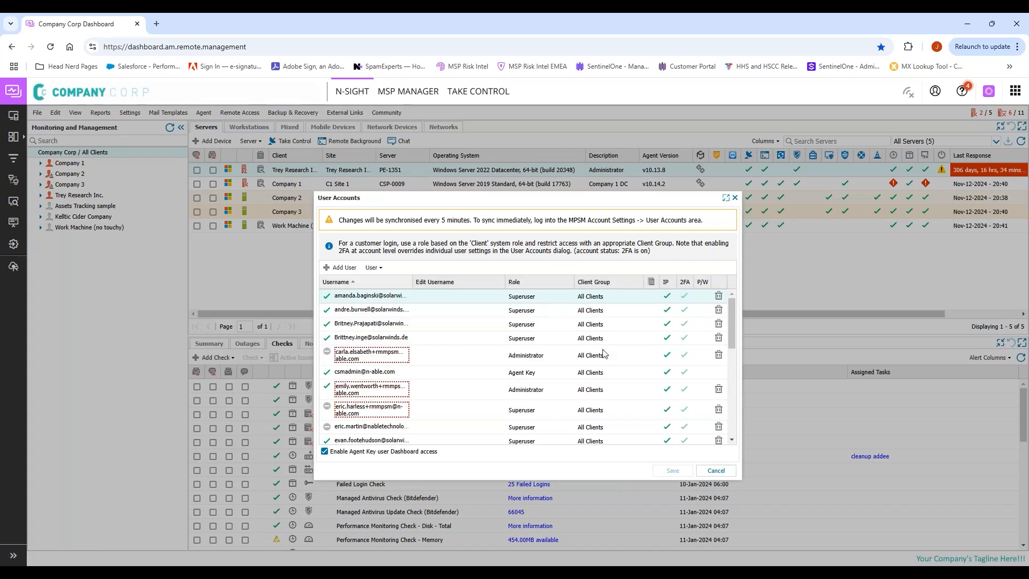
pyautogui.moveTo(422, 455); pyautogui.dragTo(352, 458)
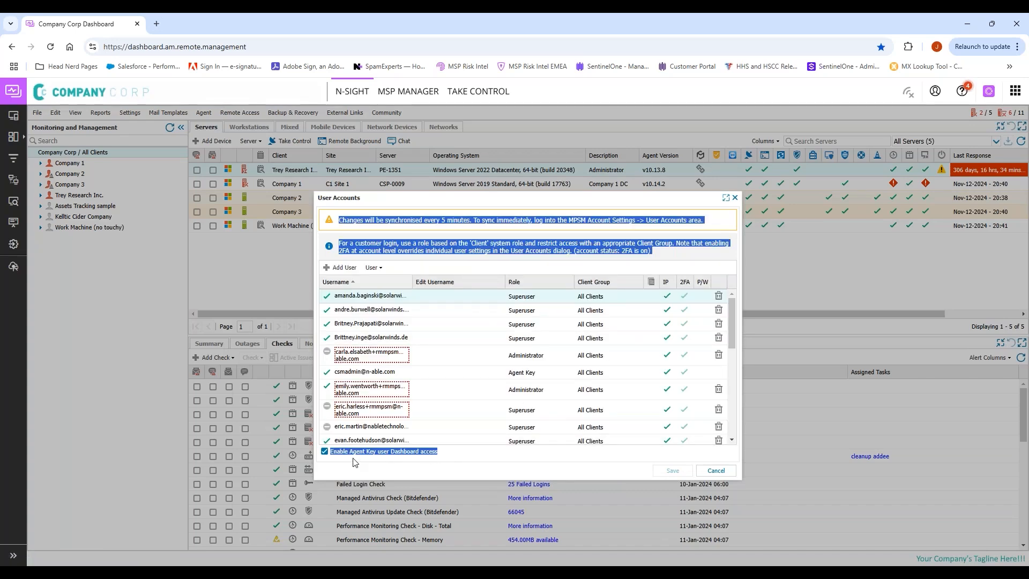
pyautogui.click(468, 462)
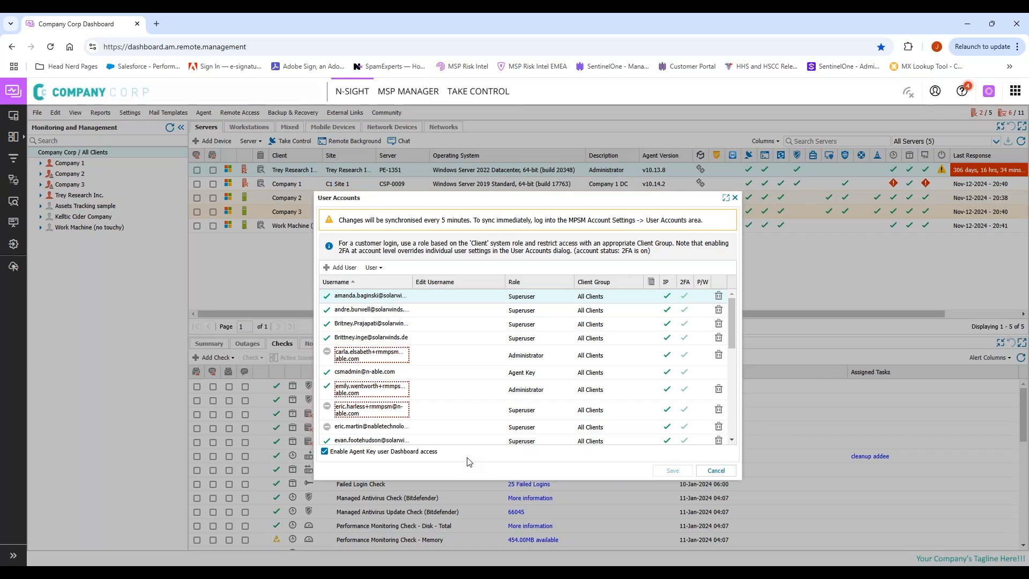
# Step: Inspect the first user's client group and role options, then show the third user's action menu
pyautogui.doubleClick(598, 302)
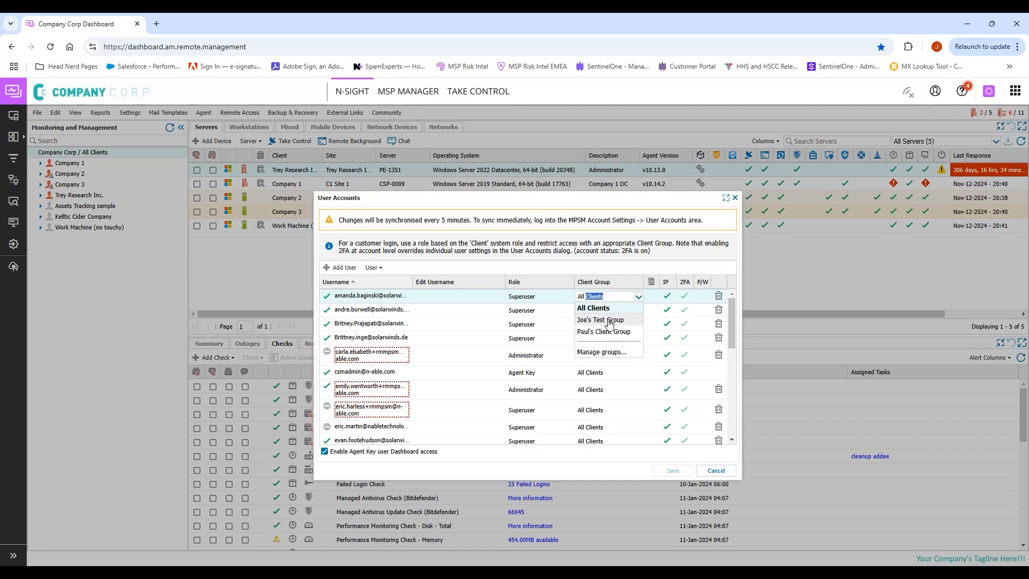
pyautogui.doubleClick(552, 300)
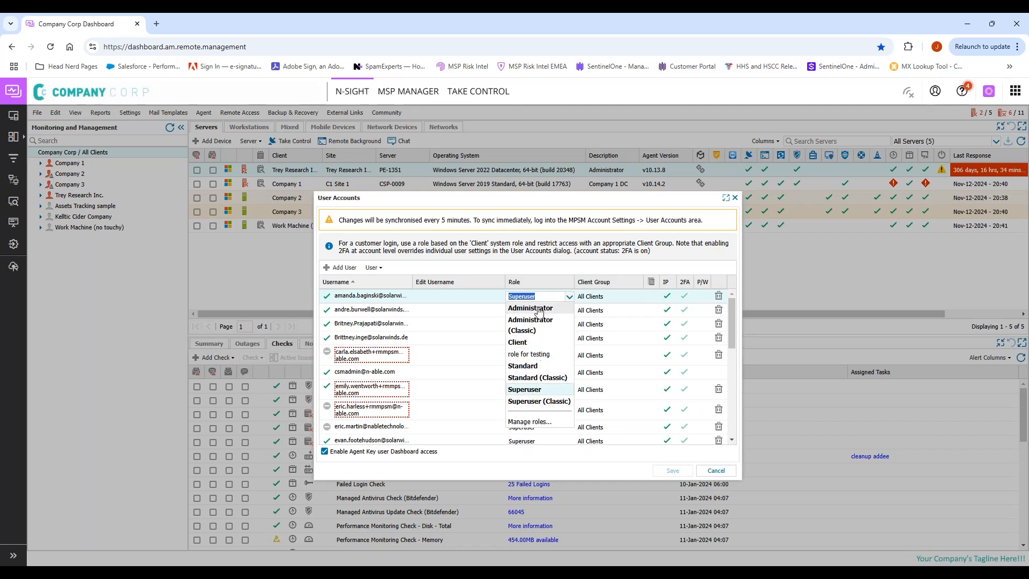
pyautogui.click(565, 266)
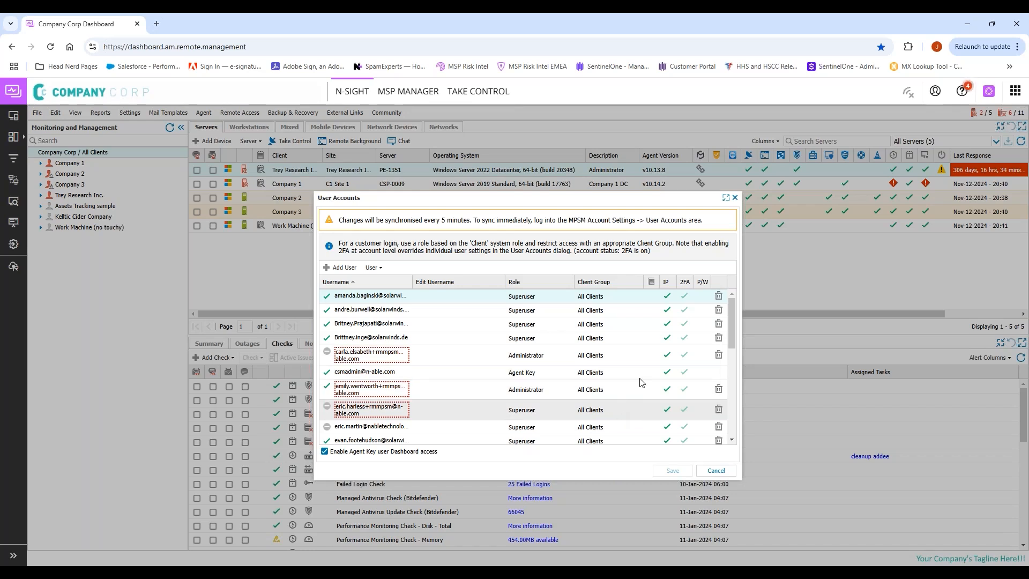
pyautogui.rightClick(645, 326)
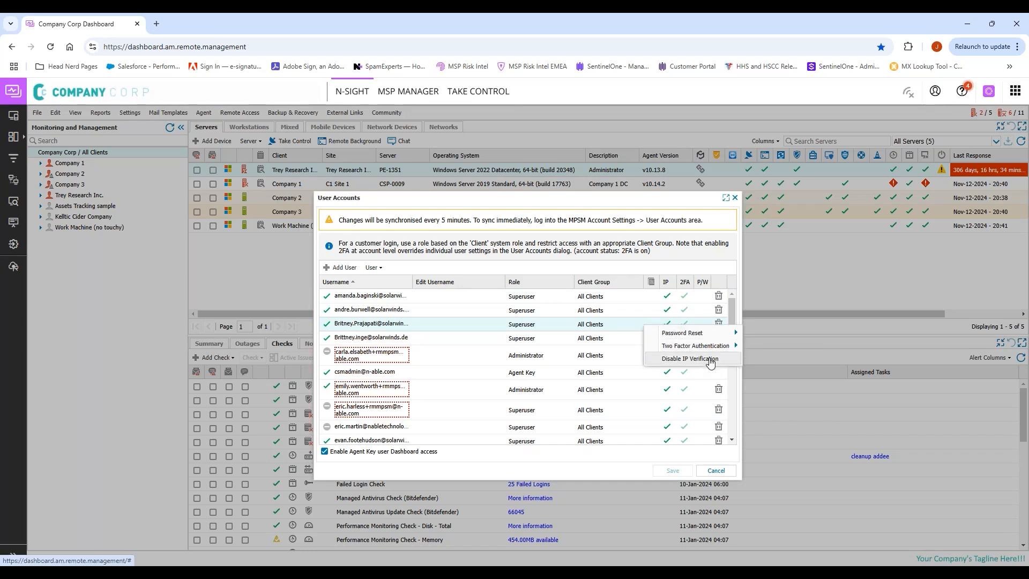
pyautogui.moveTo(711, 346)
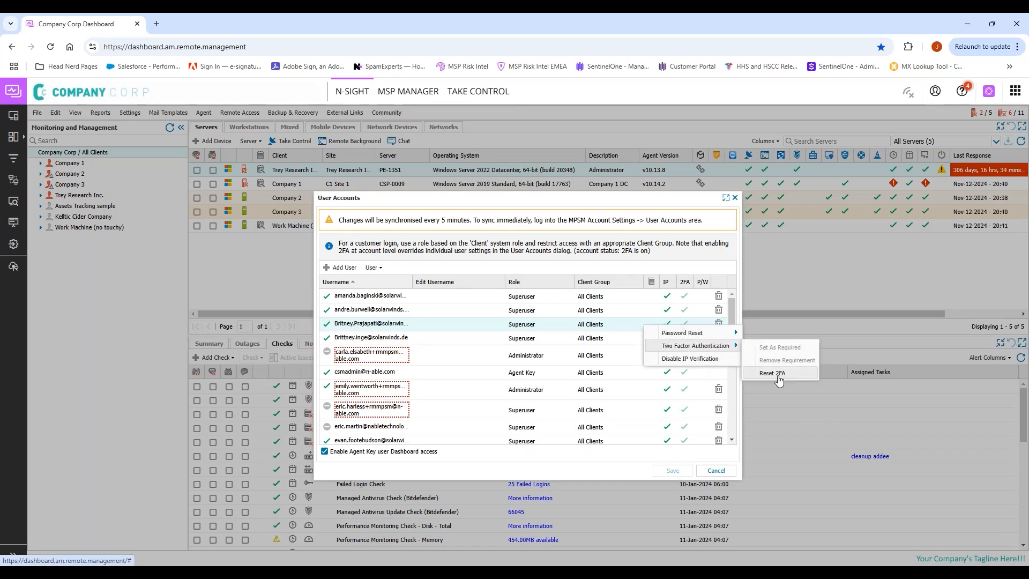
pyautogui.moveTo(735, 329)
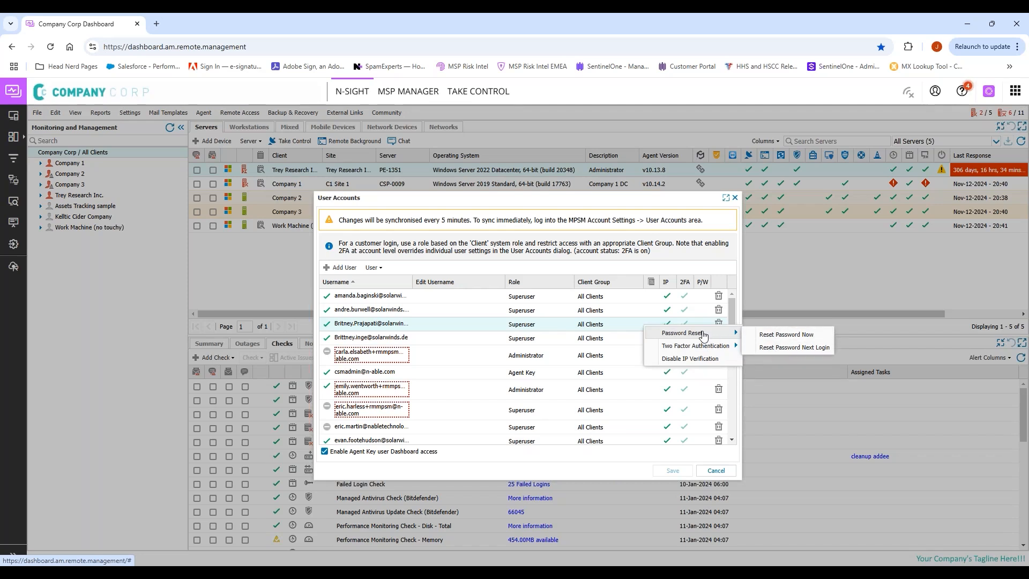
pyautogui.click(694, 253)
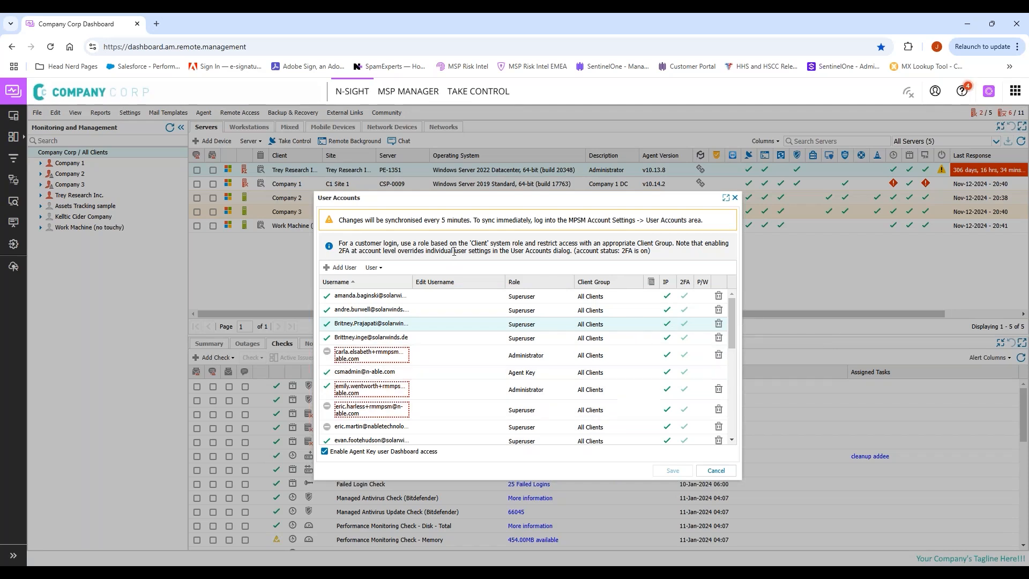
pyautogui.click(374, 267)
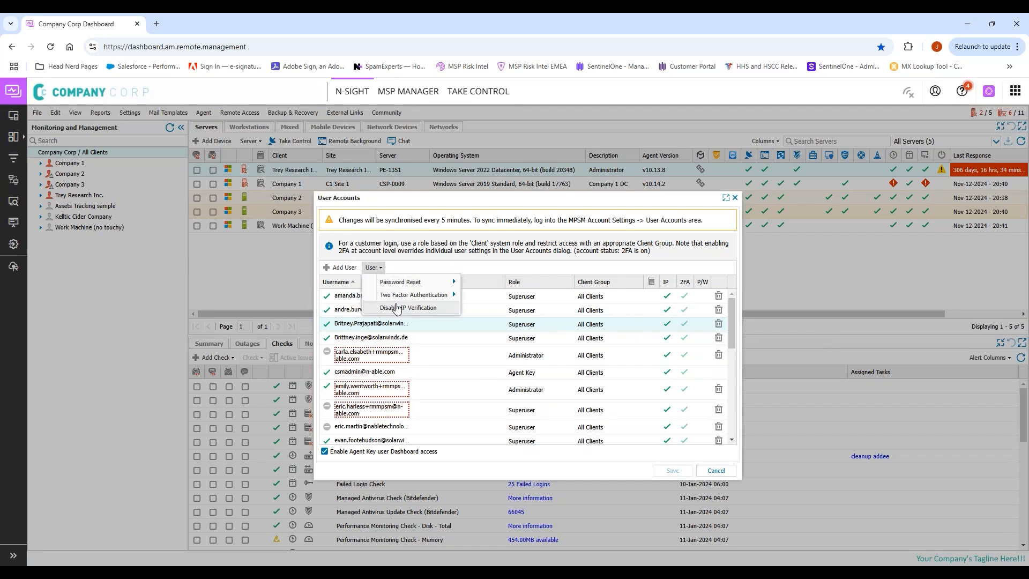
pyautogui.click(555, 272)
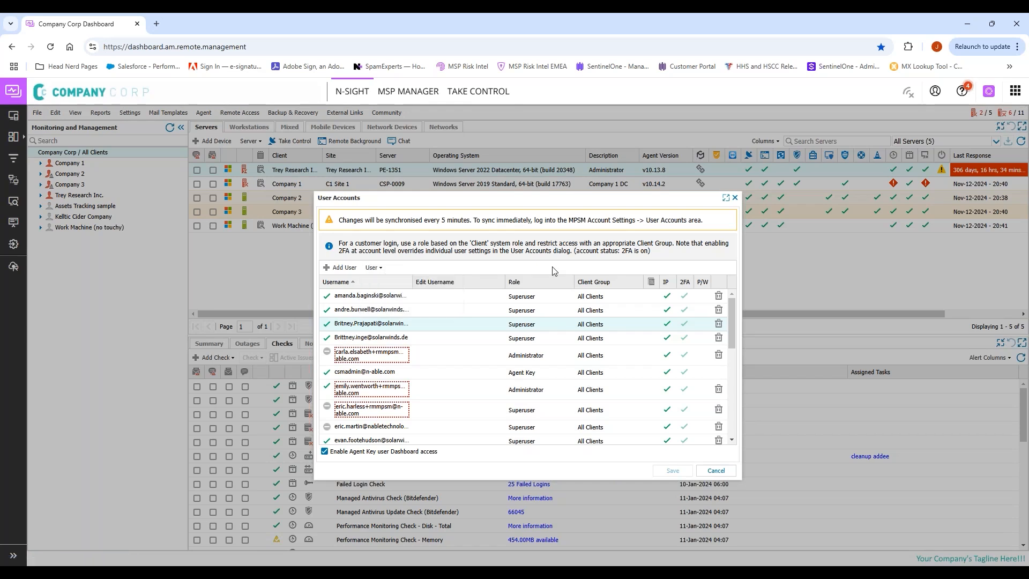
pyautogui.click(373, 268)
pyautogui.click(403, 311)
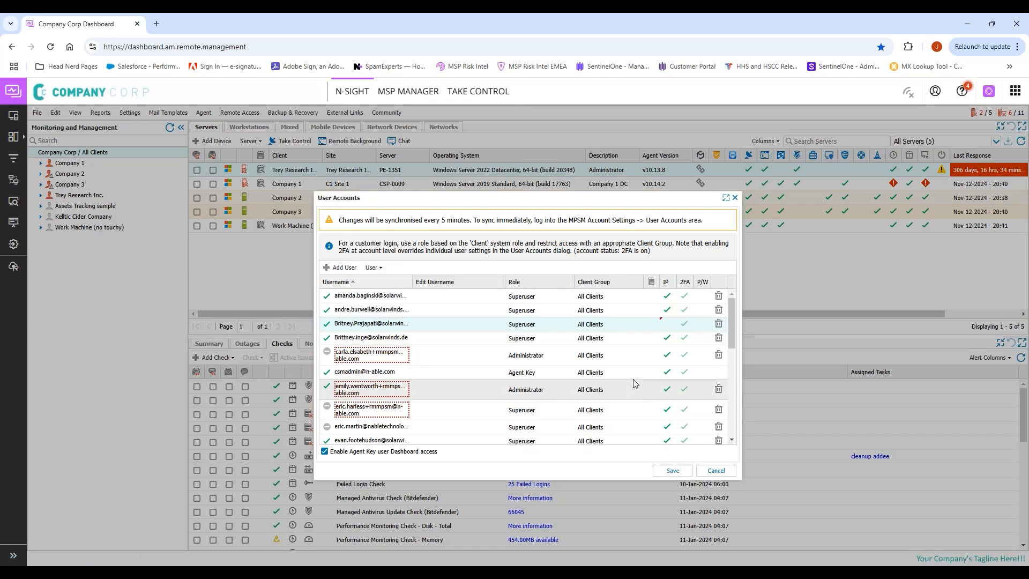
pyautogui.rightClick(670, 329)
pyautogui.moveTo(750, 347)
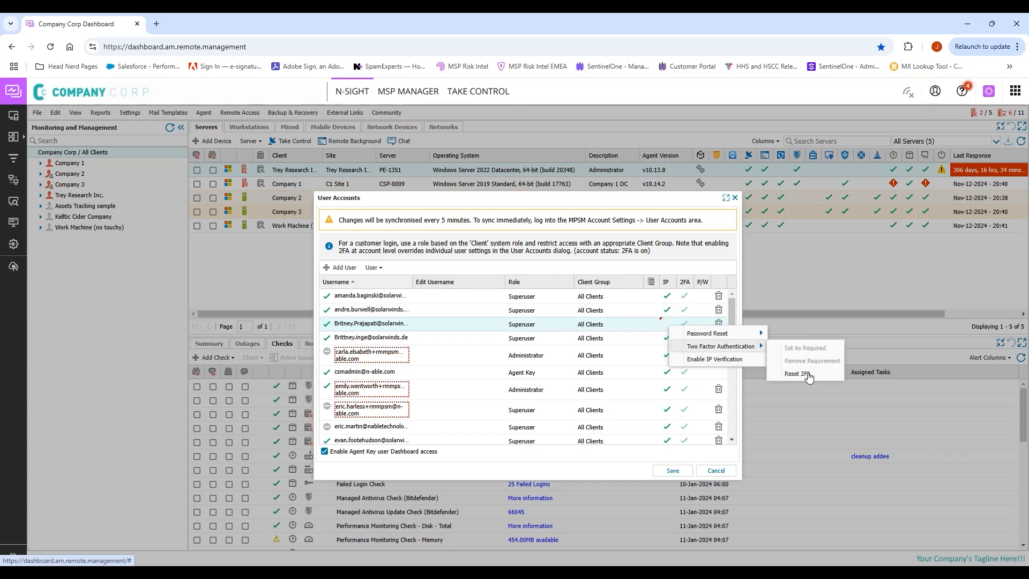
pyautogui.click(553, 325)
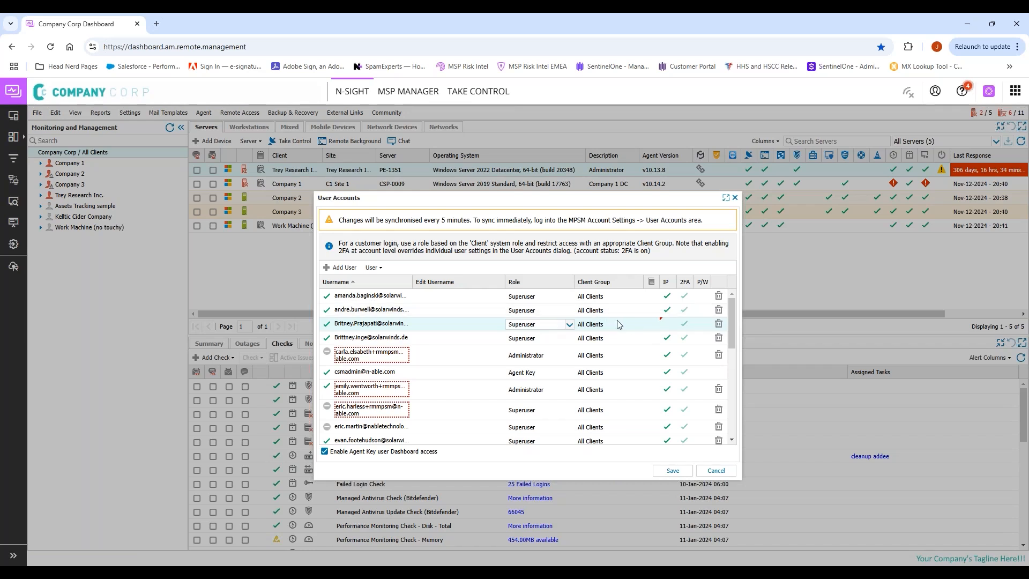
pyautogui.click(668, 327)
# Step: Cancel User Accounts and choose Don't Save to discard the changes
pyautogui.click(717, 472)
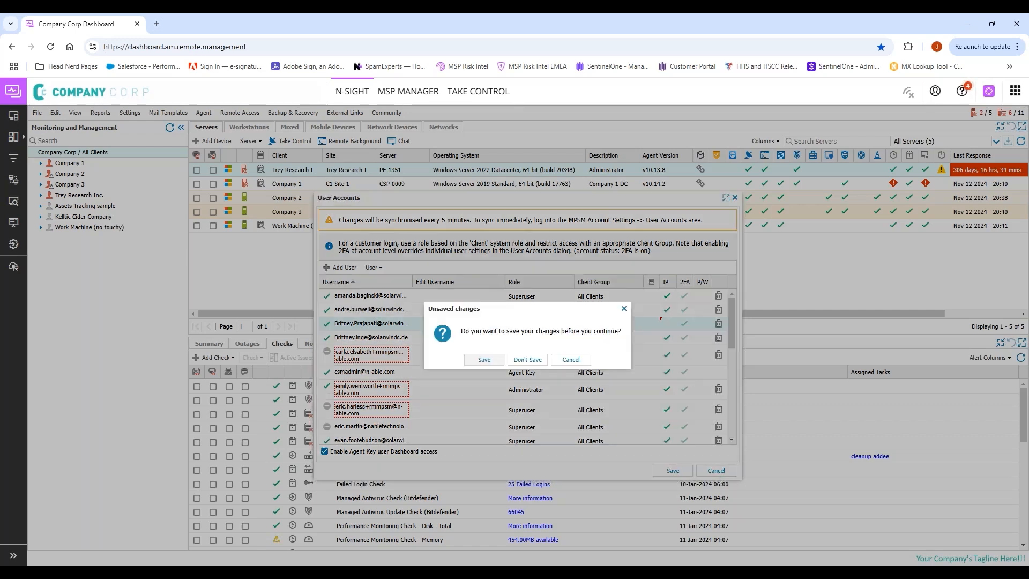
pyautogui.click(529, 359)
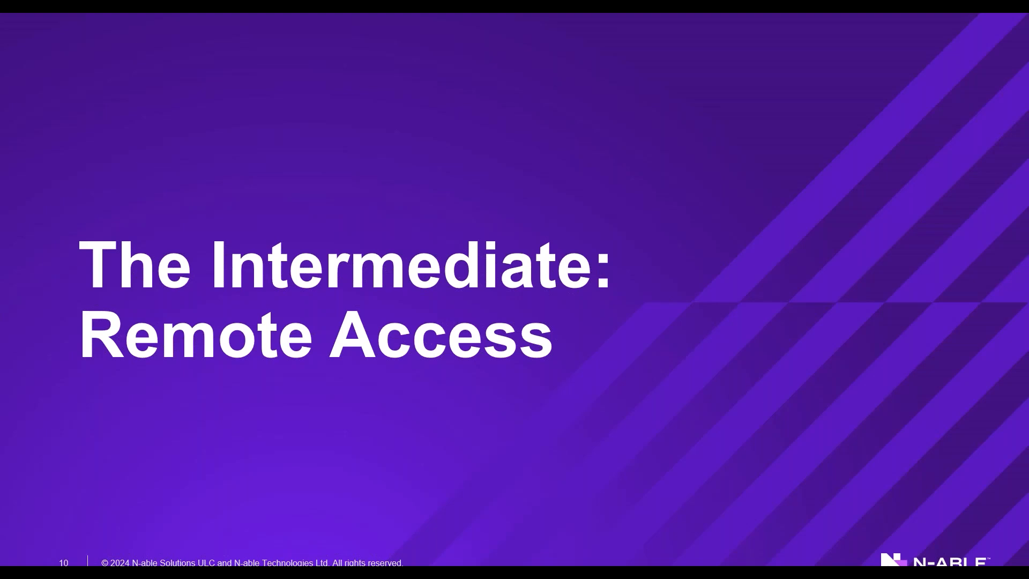
# Step: Advance to the Demo slide and switch back to the N-sight dashboard window
pyautogui.click(748, 337)
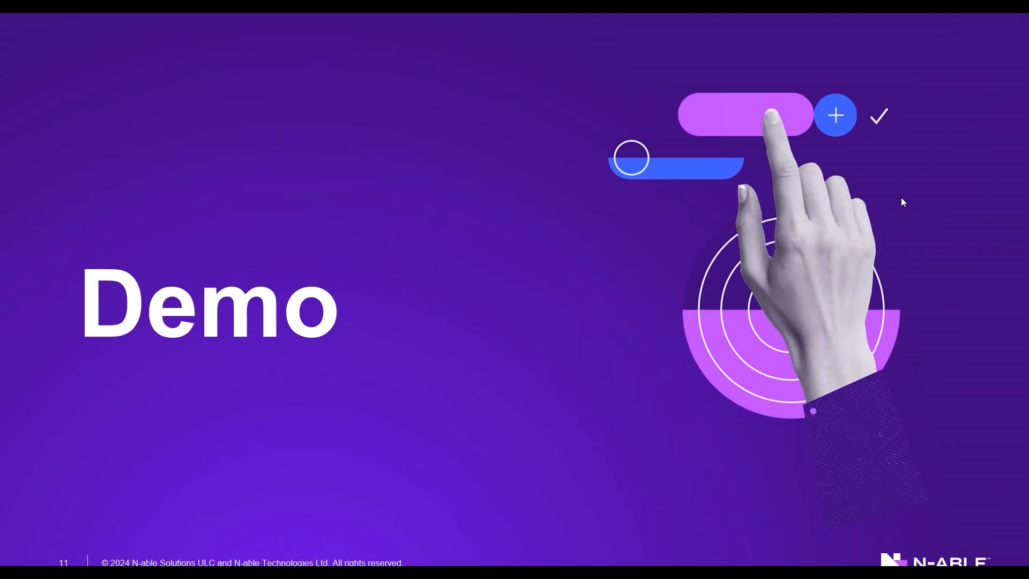
pyautogui.hotkey('alt', 'Tab')
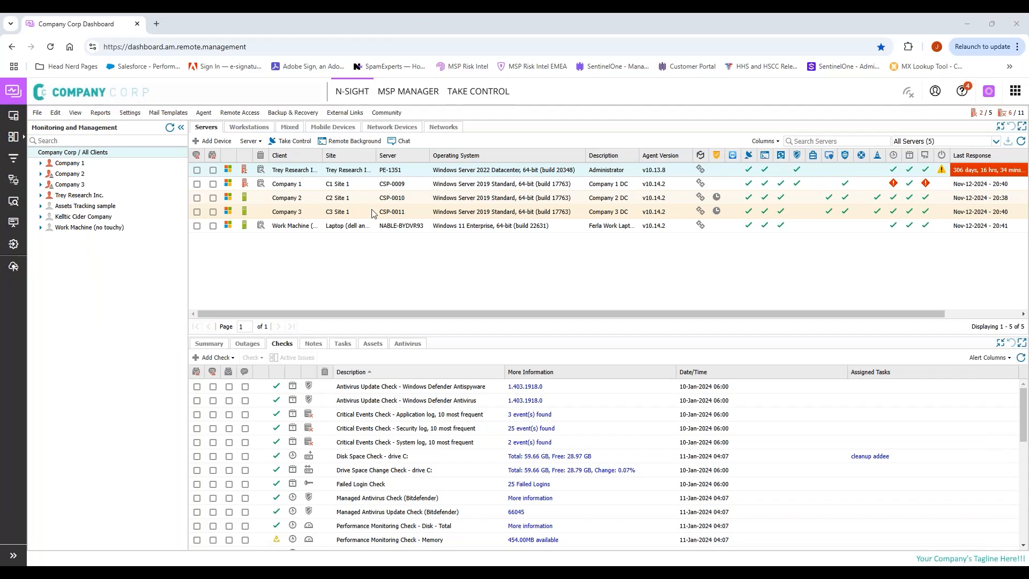
# Step: Open the Default Policy under Settings > Take Control > Policy on its Security page
pyautogui.click(130, 114)
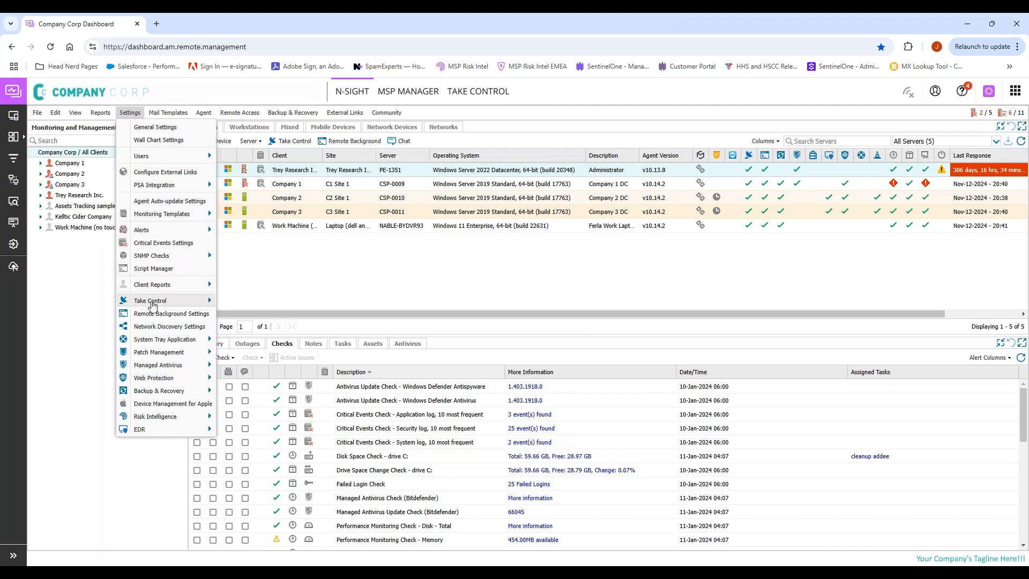
pyautogui.moveTo(204, 301)
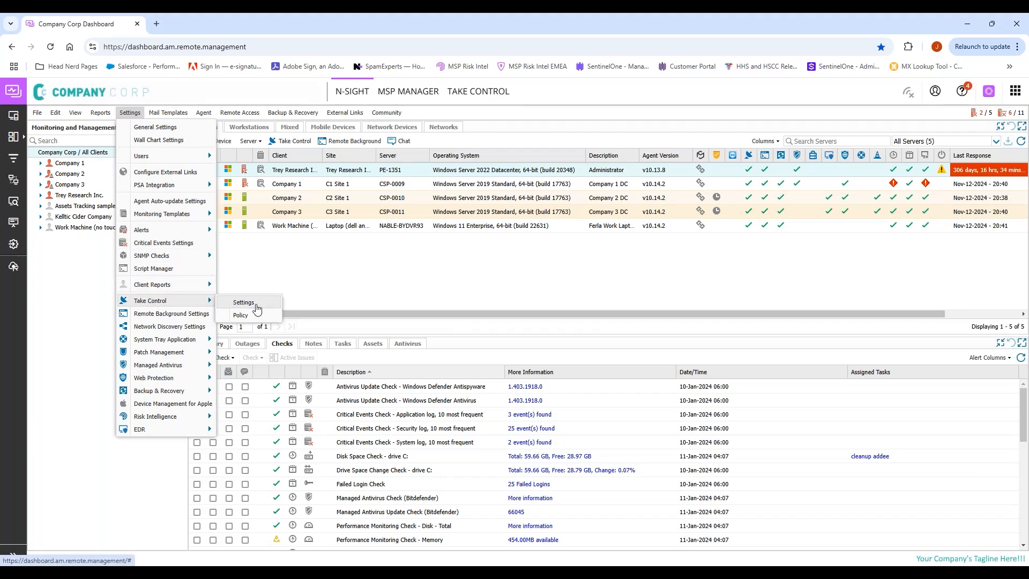
pyautogui.rightClick(263, 317)
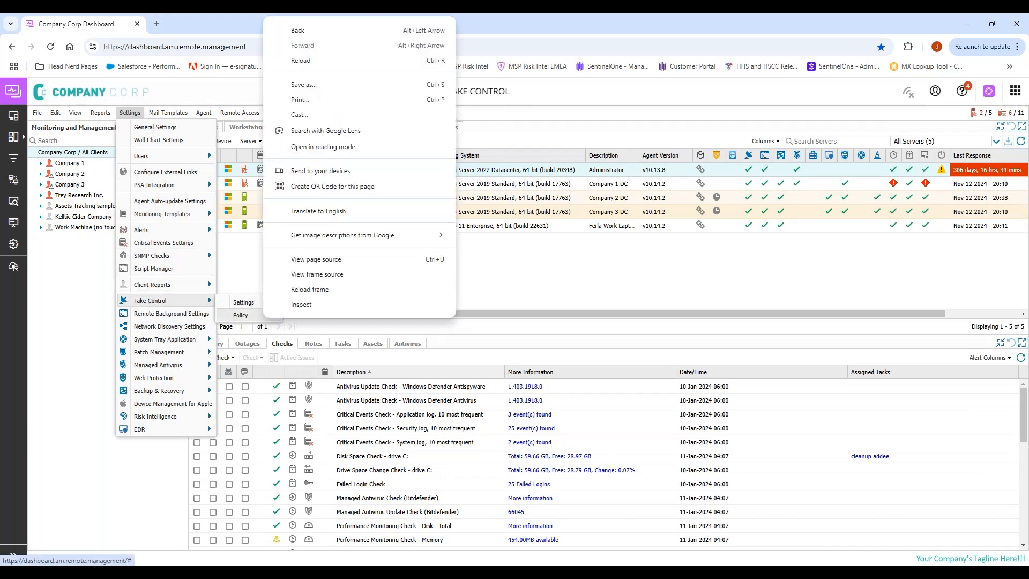
pyautogui.press('Escape')
pyautogui.click(241, 315)
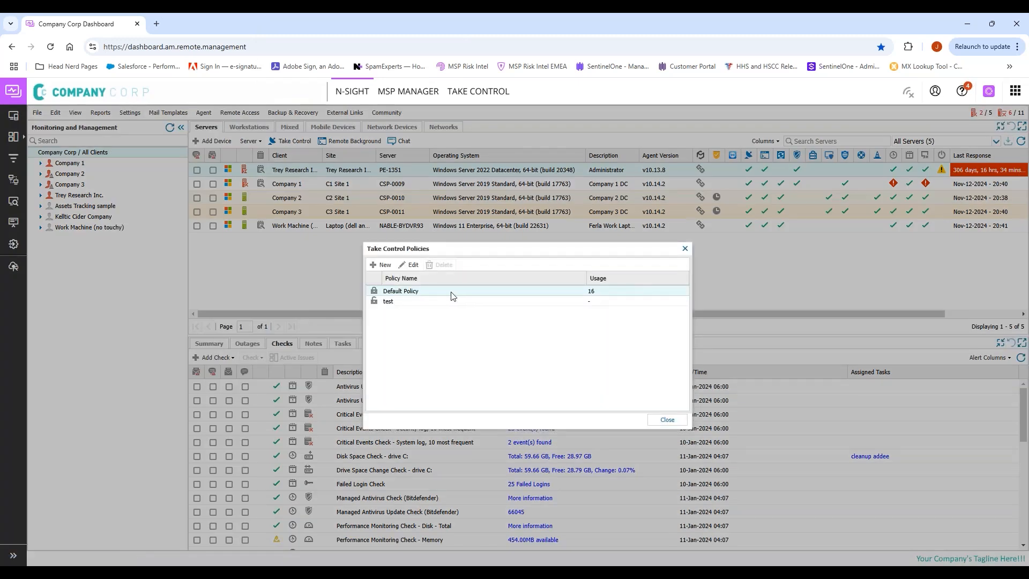
pyautogui.doubleClick(452, 296)
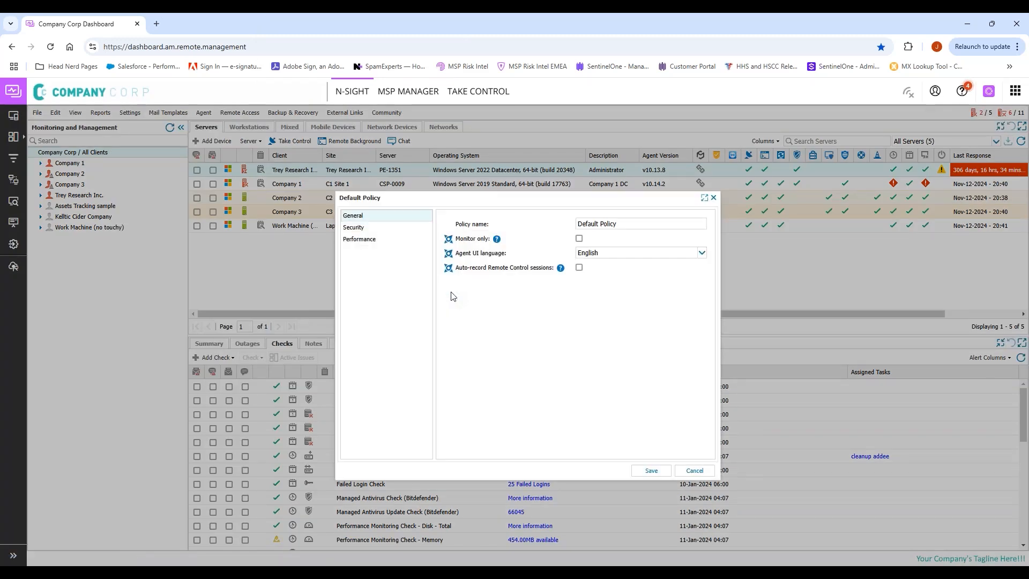
pyautogui.click(359, 228)
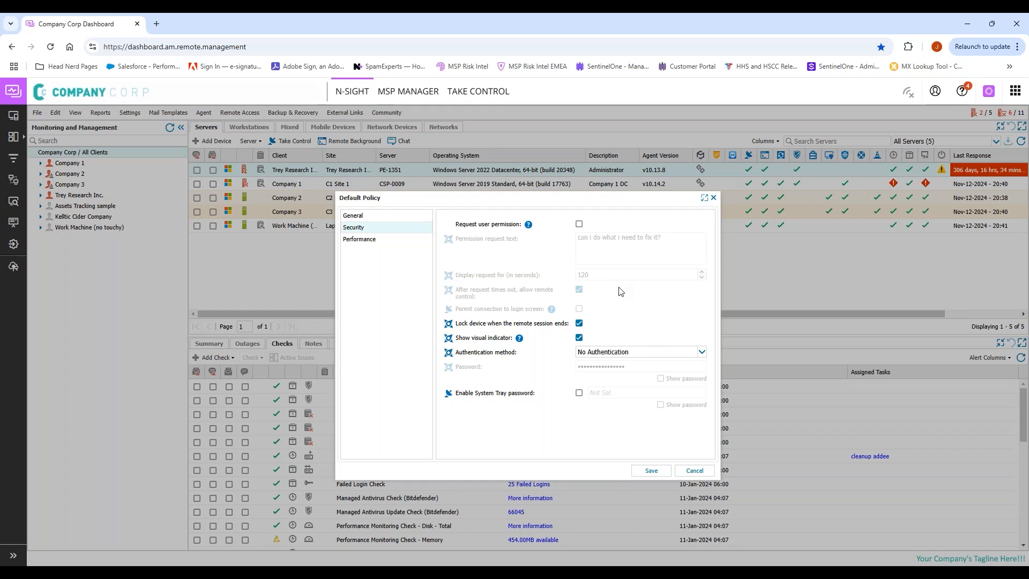
# Step: Turn on Request user permission in the Default Policy's Security settings
pyautogui.click(579, 224)
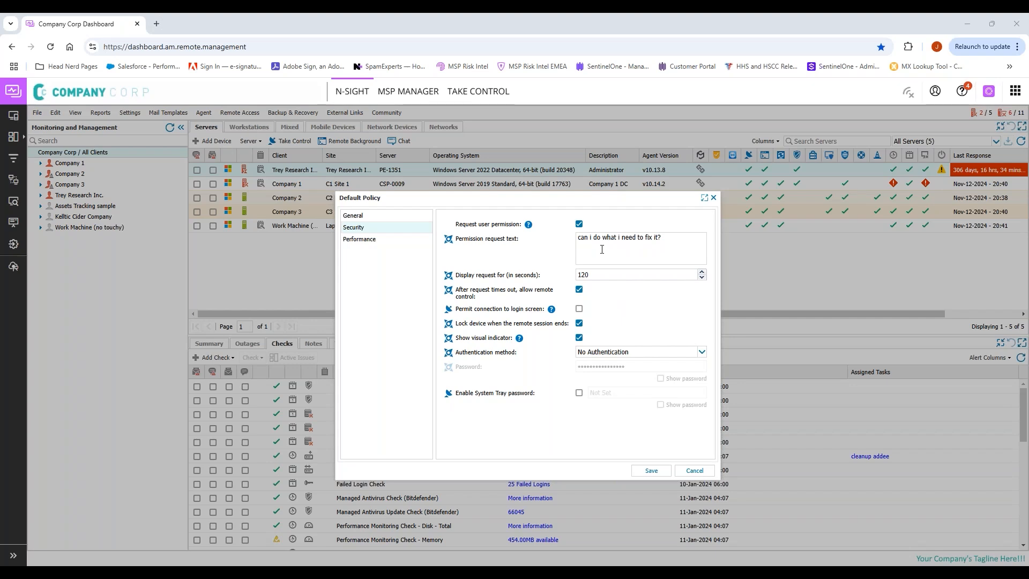
# Step: Prefix the permission request text with 'Hey MSP wants to ask:' and switch Request user permission off
pyautogui.click(579, 239)
pyautogui.write('Hey MSP')
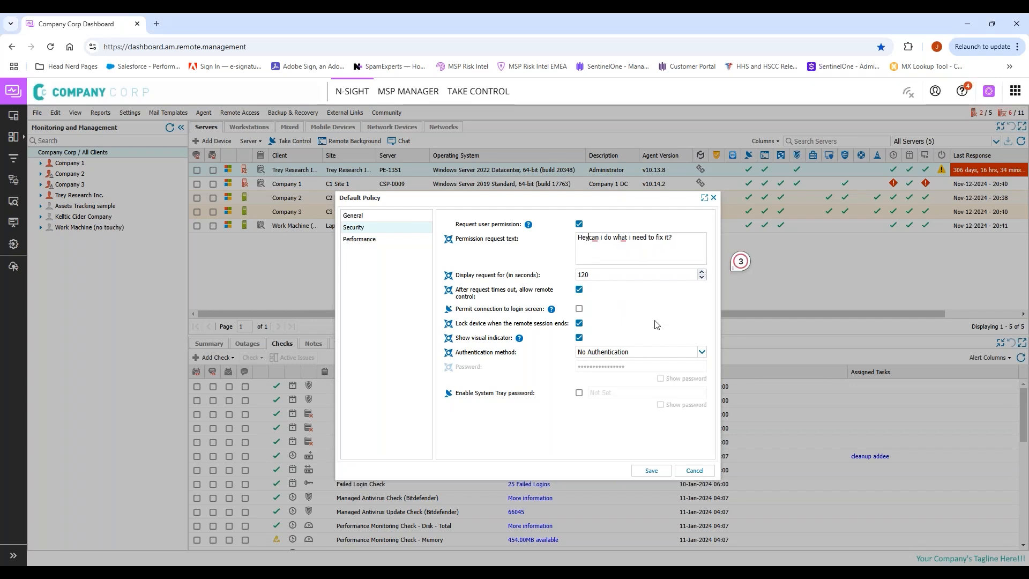
pyautogui.write(' wants to ')
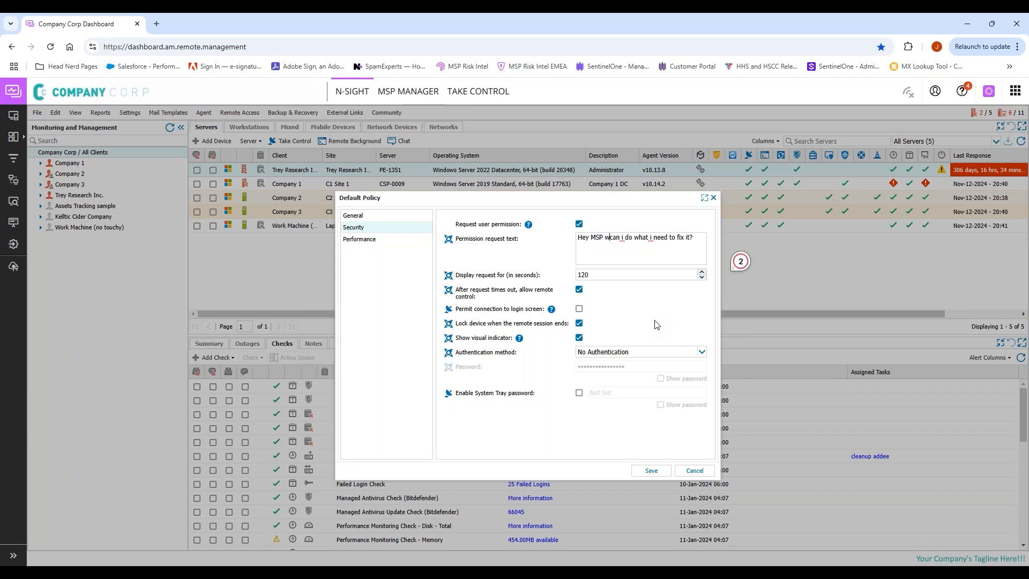
pyautogui.write('ask')
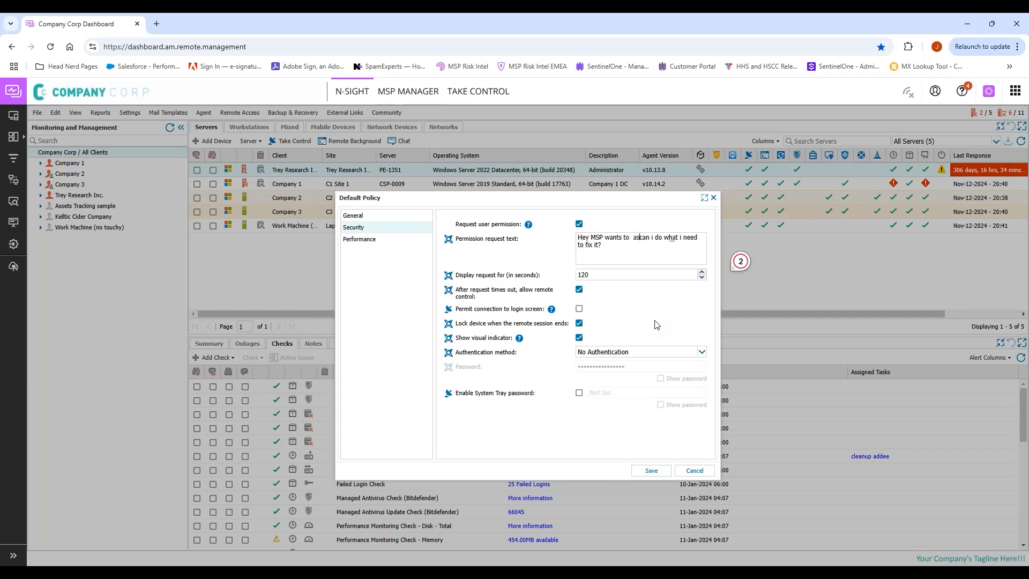
pyautogui.write(':')
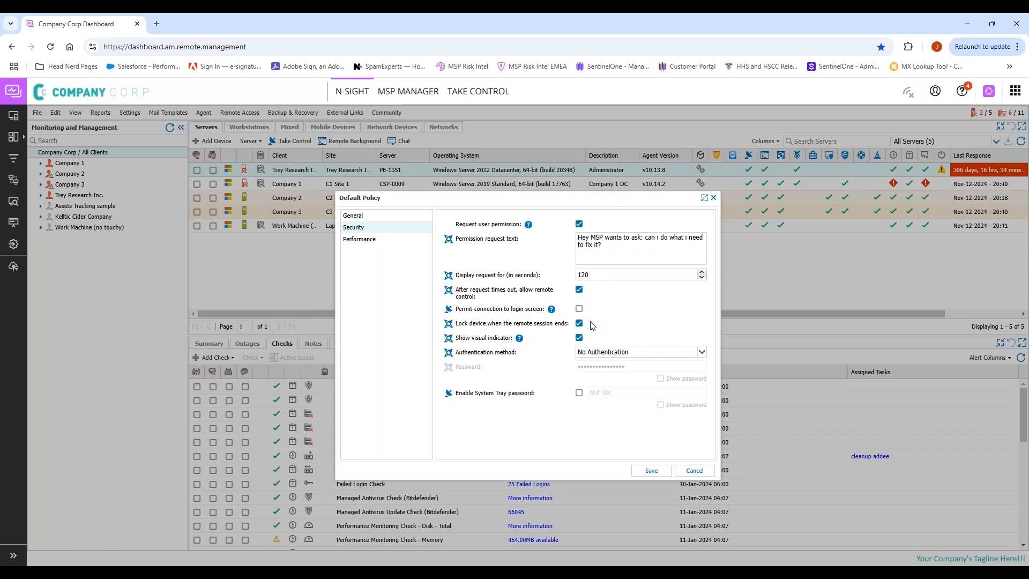
pyautogui.click(580, 225)
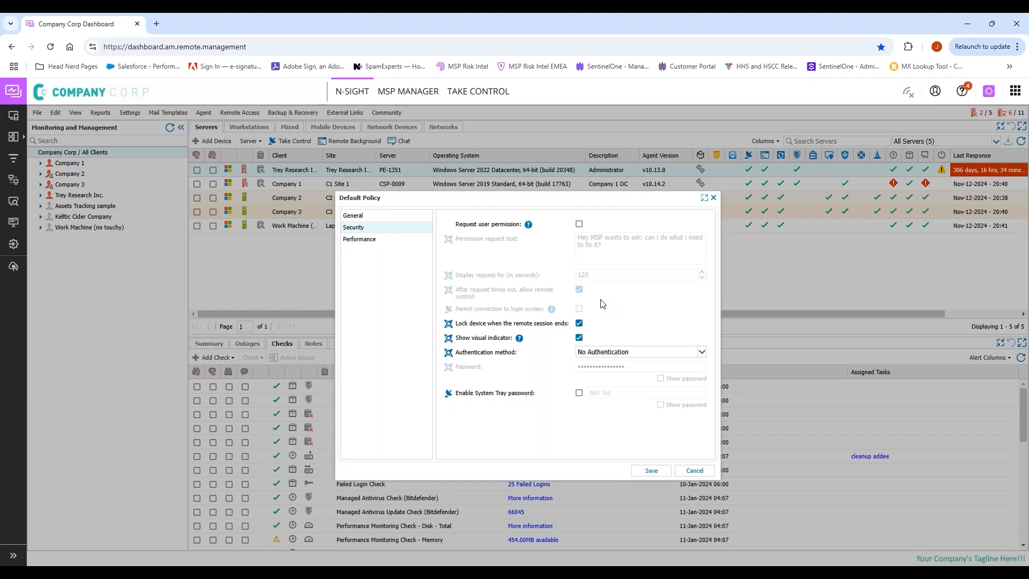
# Step: Toggle Request user permission on and back off, leaving authentication set to No Authentication
pyautogui.click(580, 224)
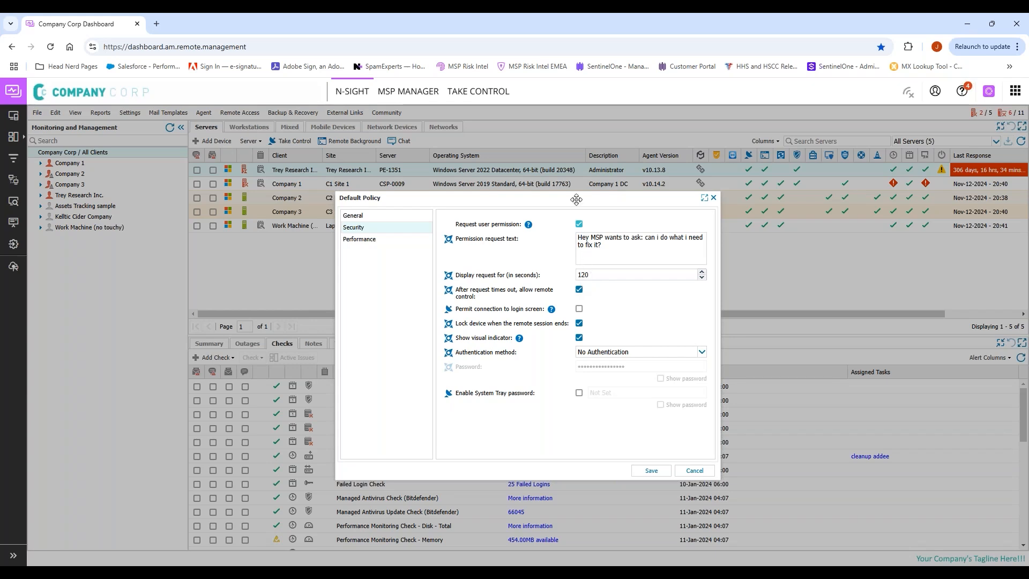
pyautogui.click(580, 224)
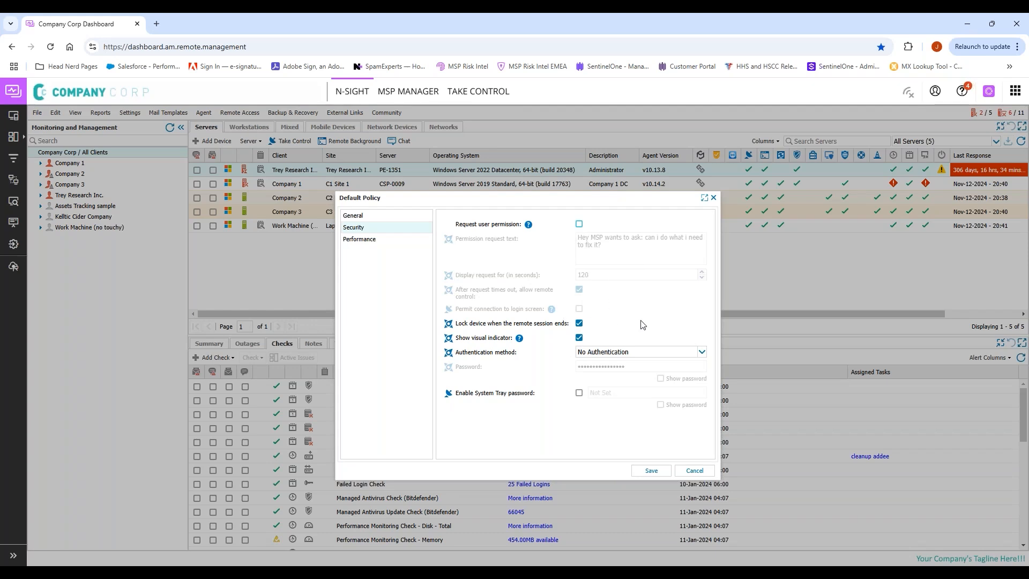
pyautogui.click(633, 354)
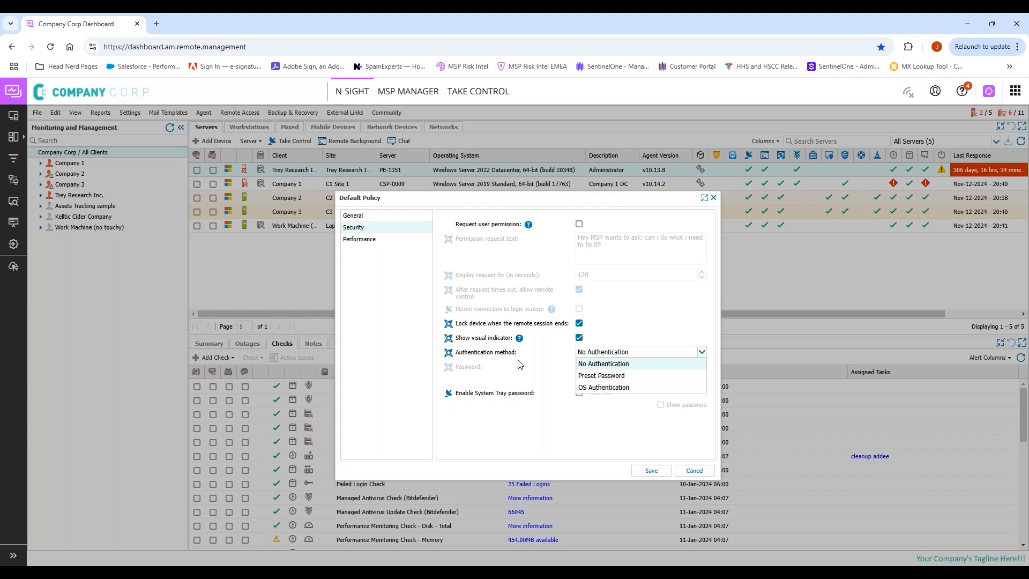
pyautogui.click(532, 370)
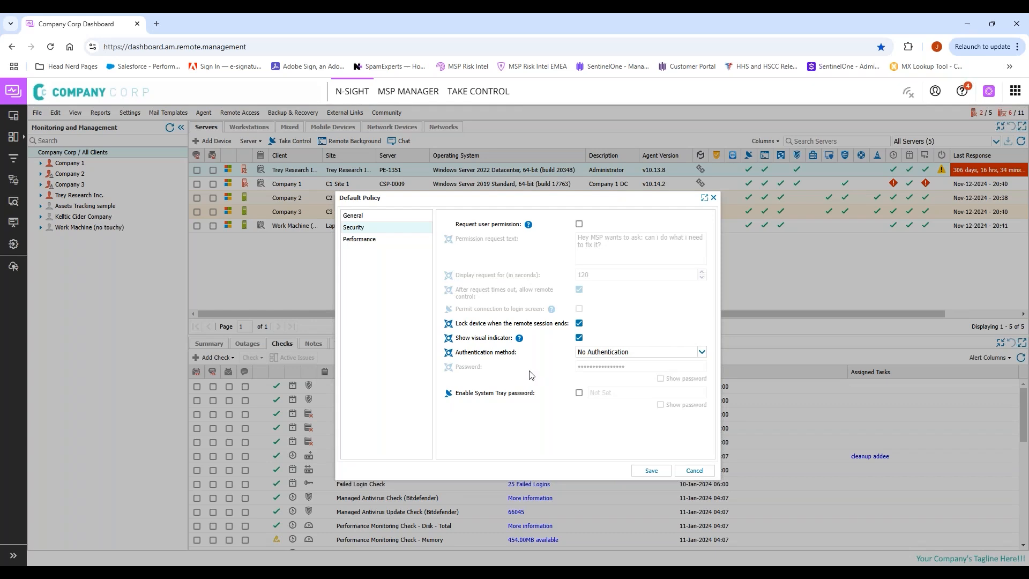
# Step: Discard the Default Policy edits with Don't Save and close the Take Control Policies list
pyautogui.rightClick(700, 475)
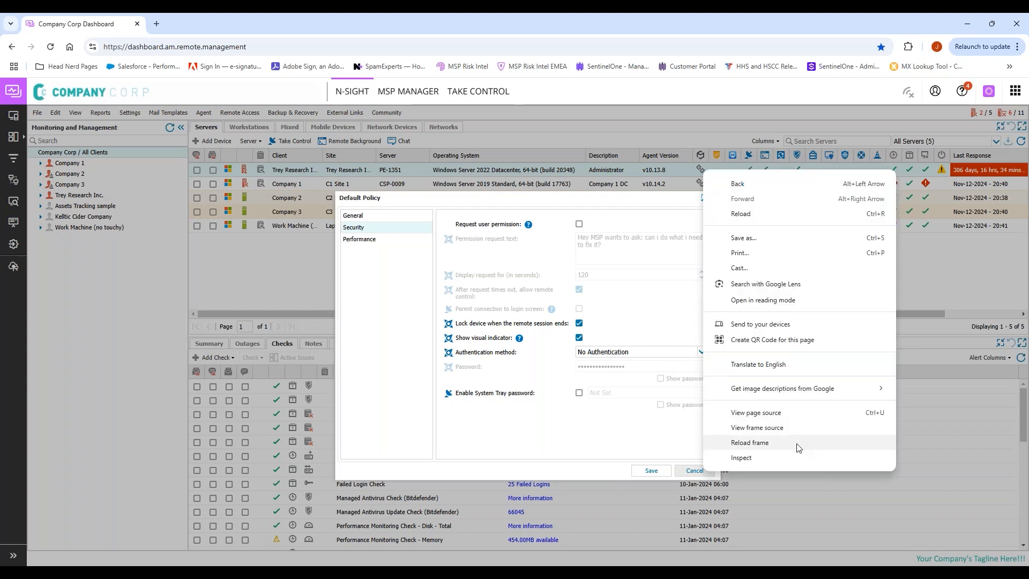
pyautogui.press('Escape')
pyautogui.click(695, 470)
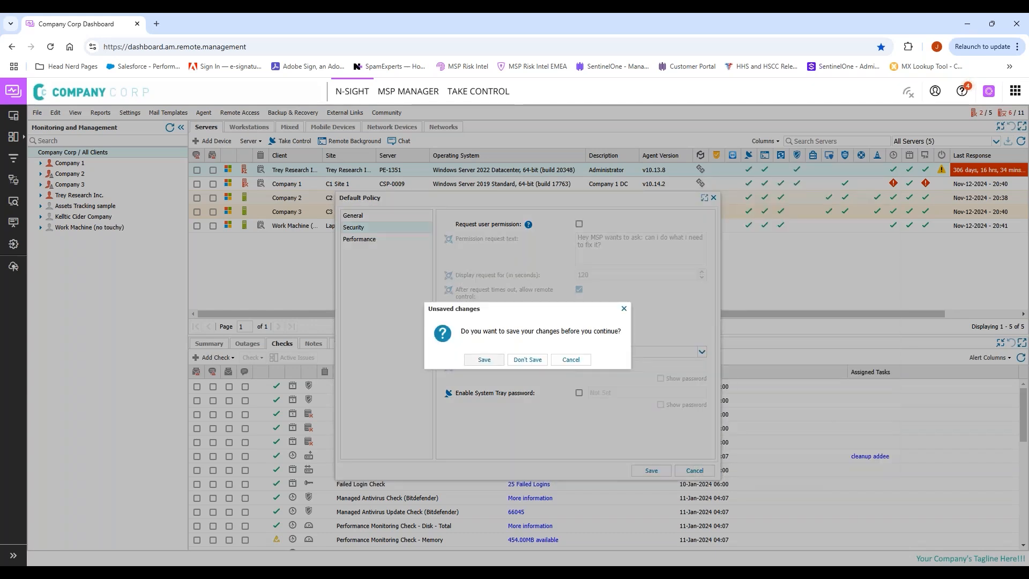
pyautogui.click(522, 360)
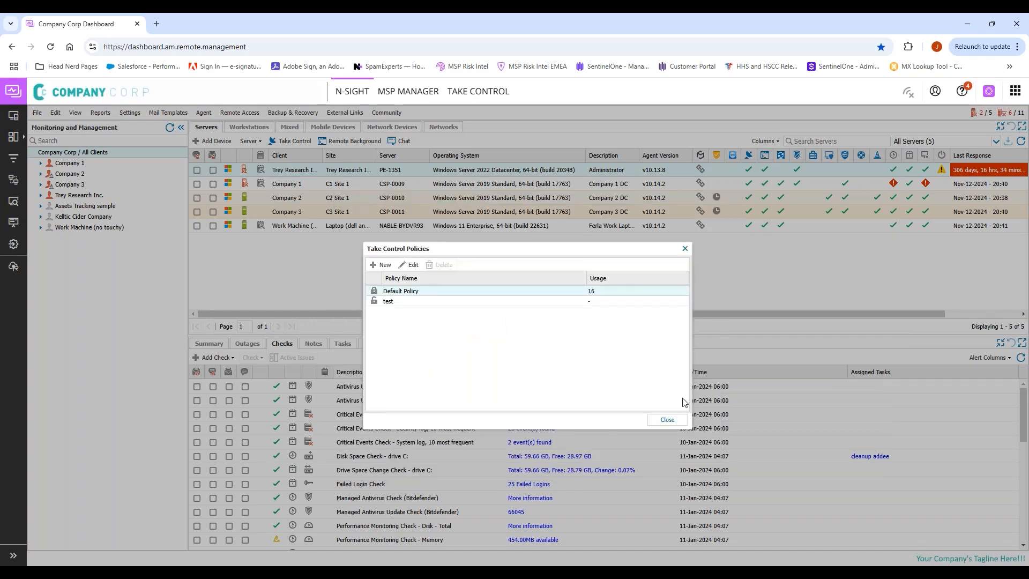
pyautogui.click(667, 420)
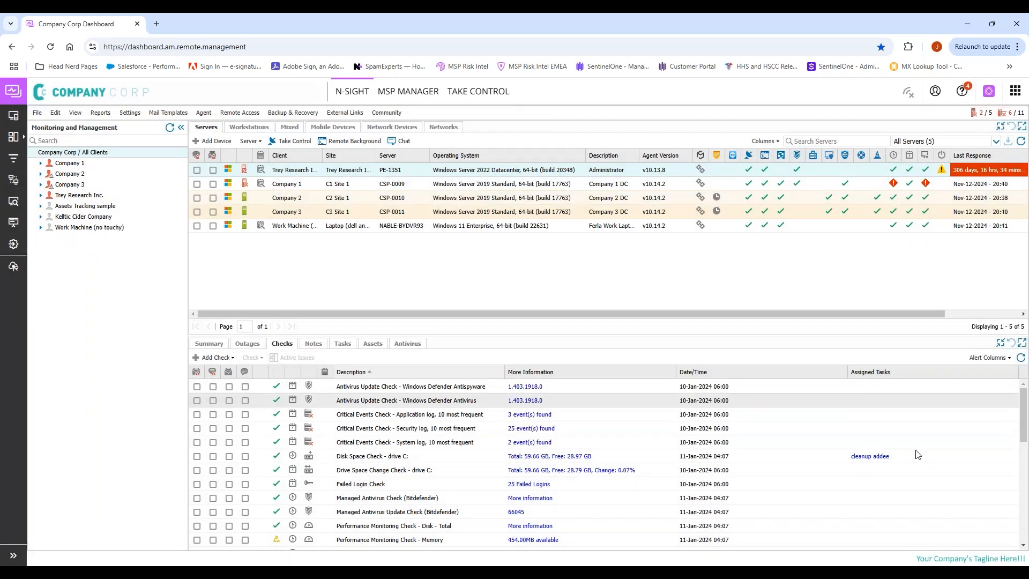
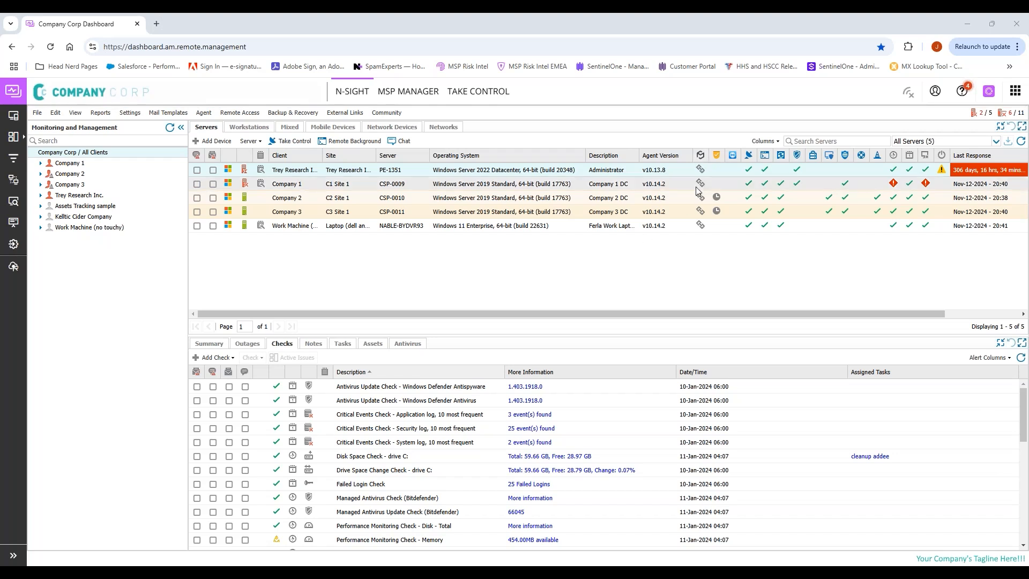
# Step: Review the Remote Background policy settings and close them and the settings list without changes
pyautogui.click(134, 114)
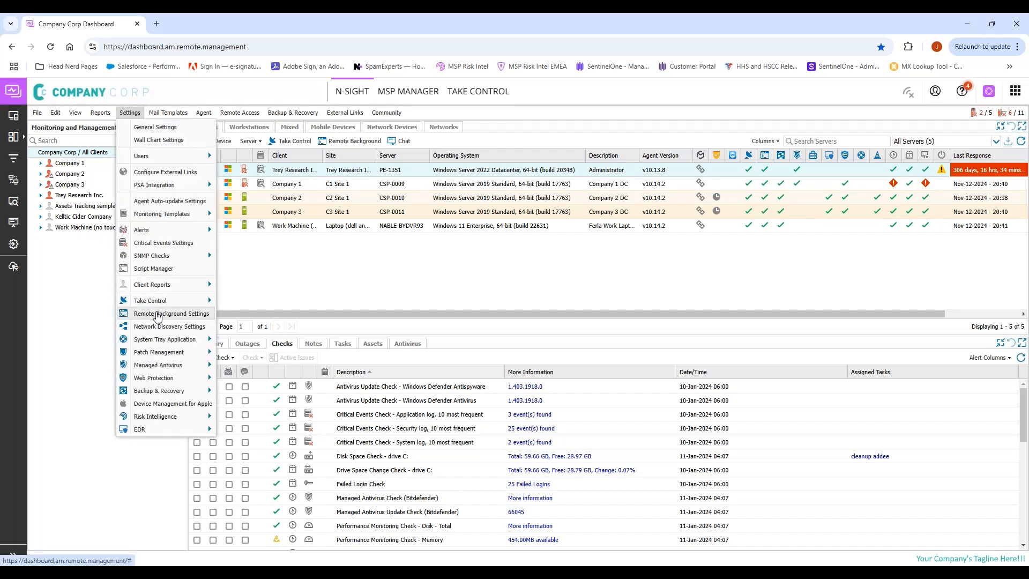
pyautogui.click(158, 314)
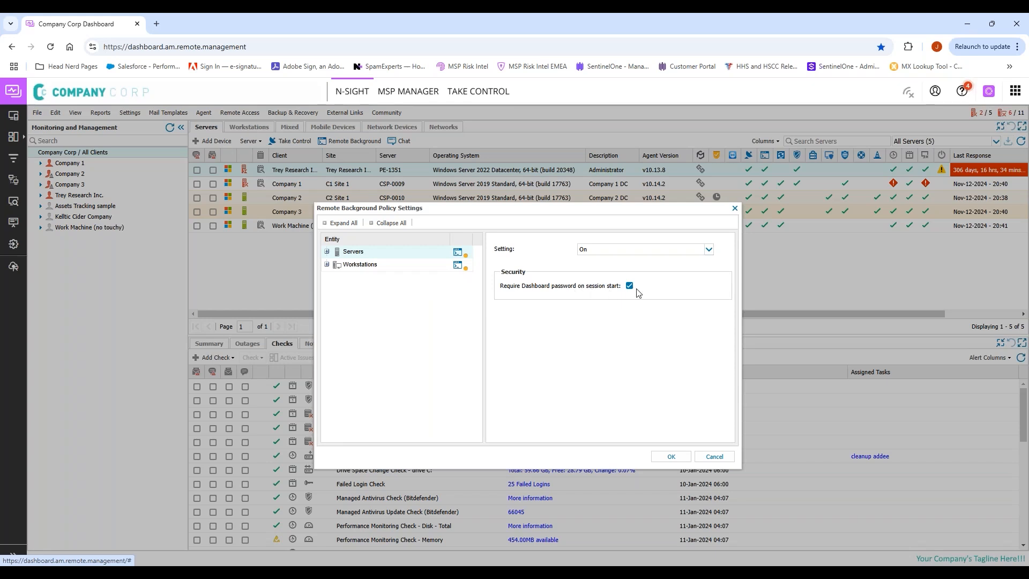
pyautogui.click(717, 460)
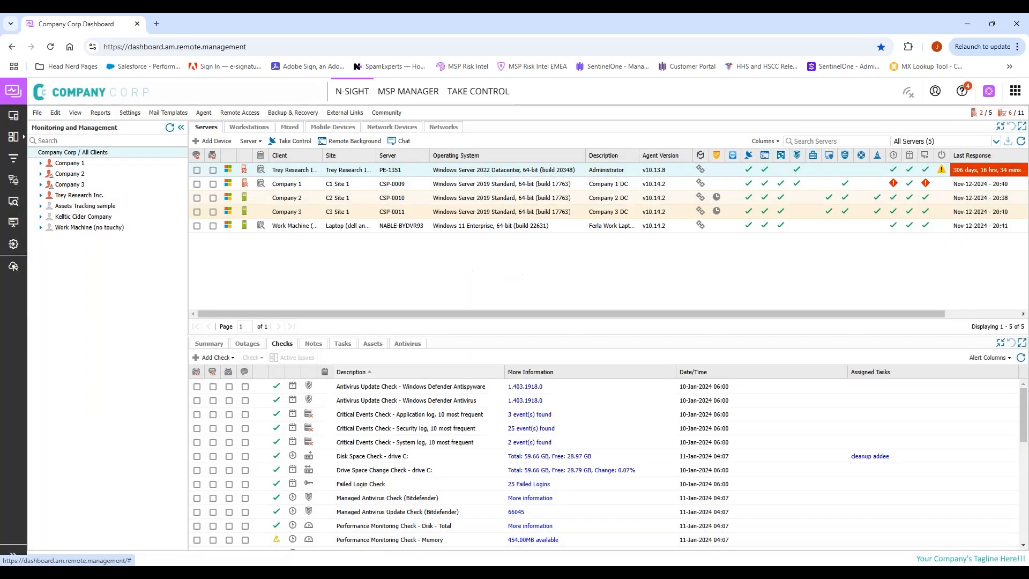
pyautogui.click(127, 113)
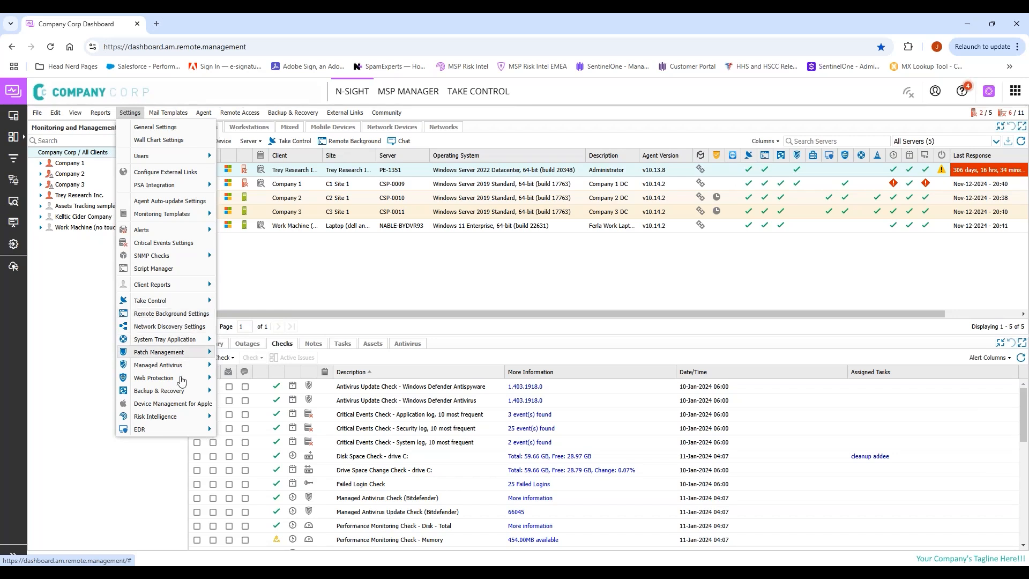
pyautogui.moveTo(179, 396)
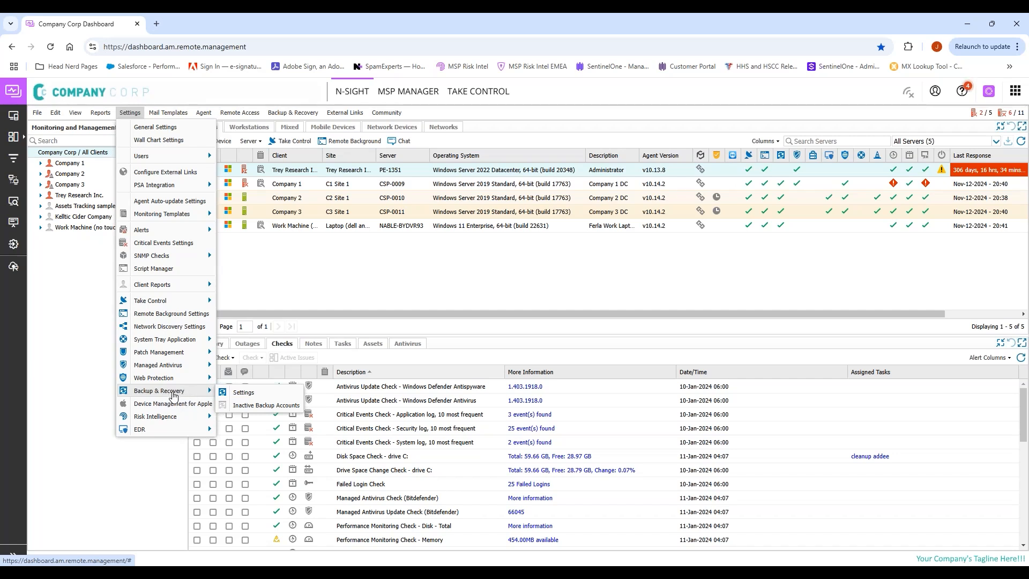
pyautogui.click(444, 279)
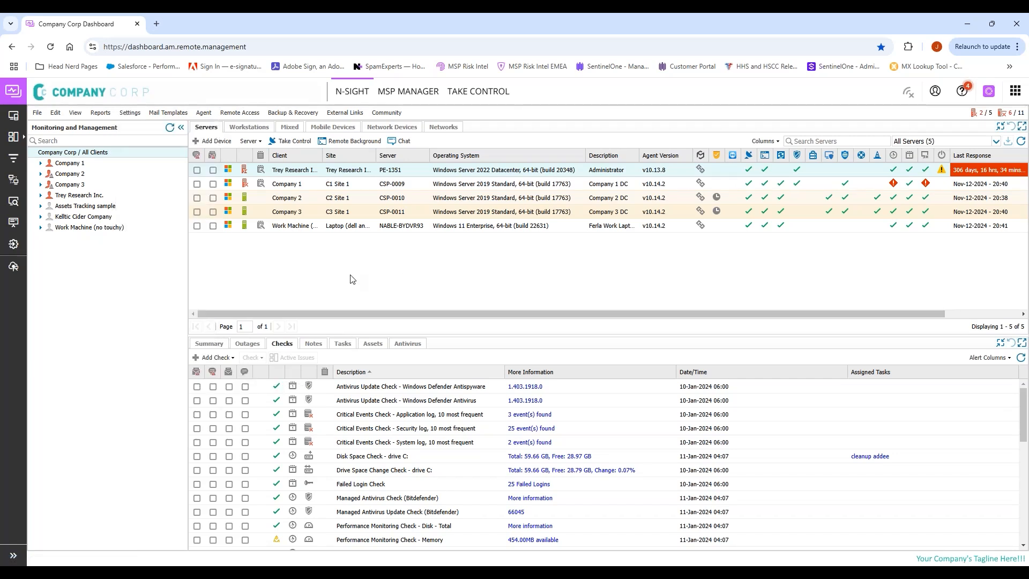
# Step: Open Backup Manager for the Company 2 server via its Backup & Recovery context menu
pyautogui.rightClick(521, 218)
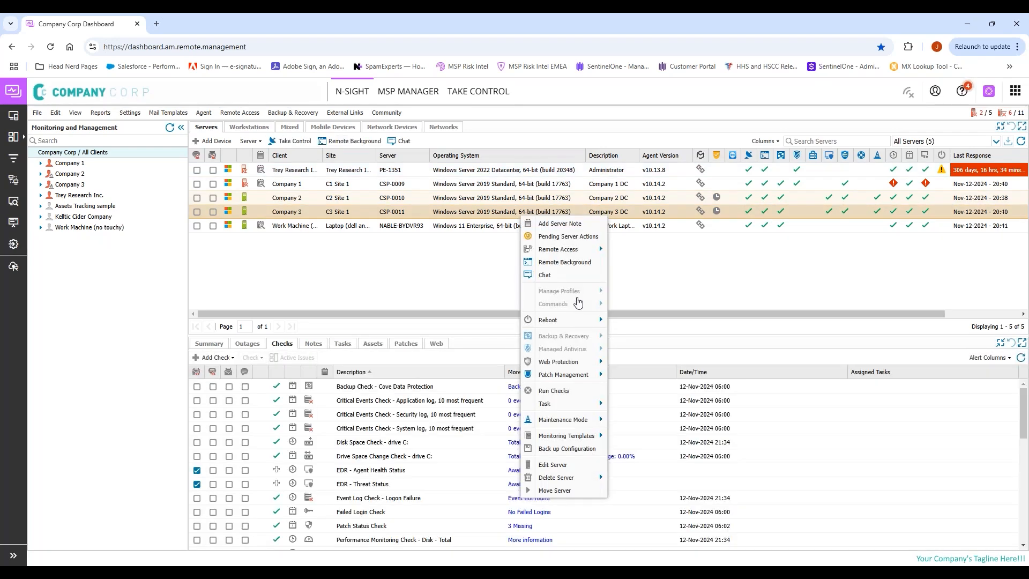
pyautogui.rightClick(580, 201)
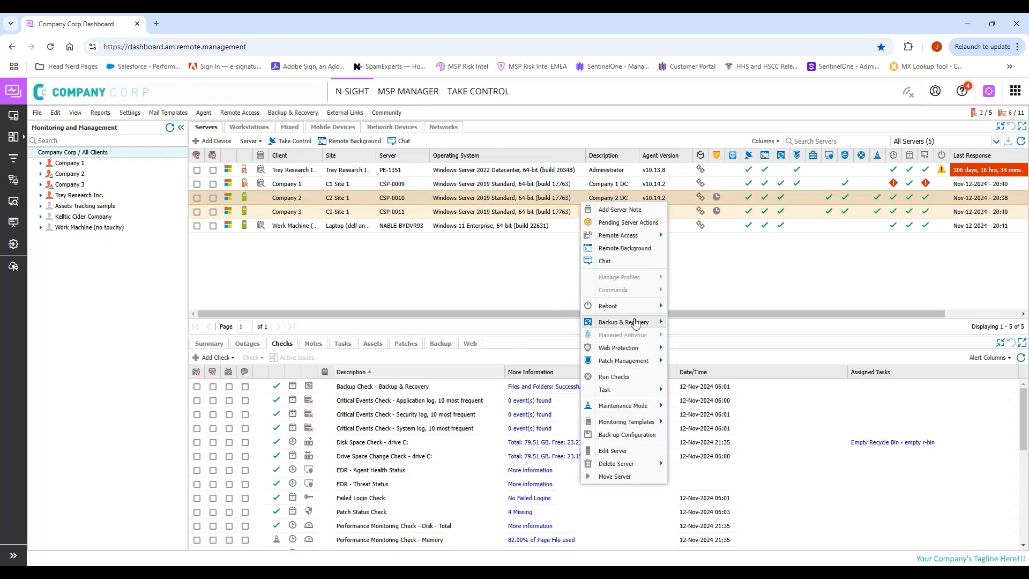
pyautogui.moveTo(636, 323)
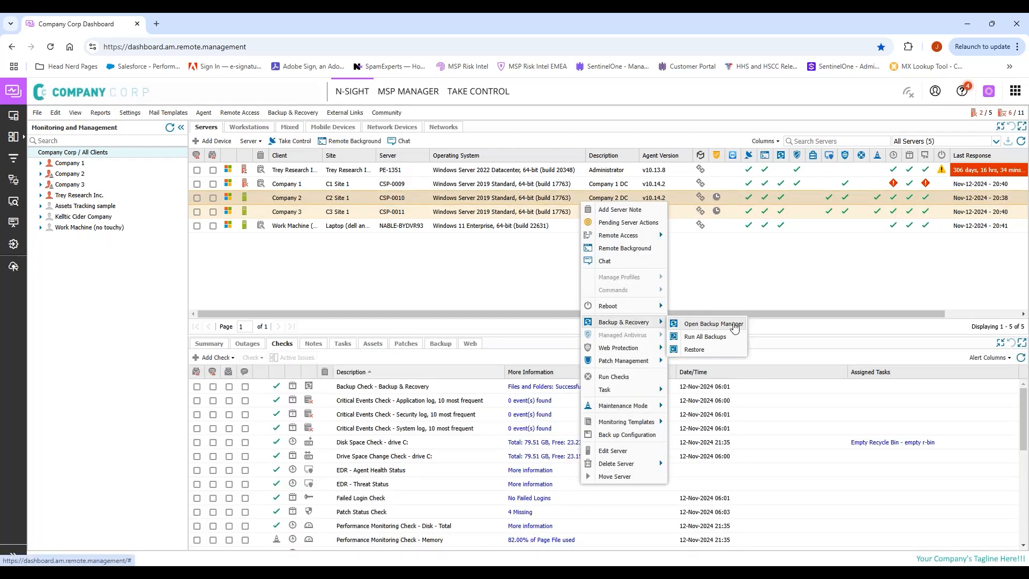
pyautogui.click(734, 325)
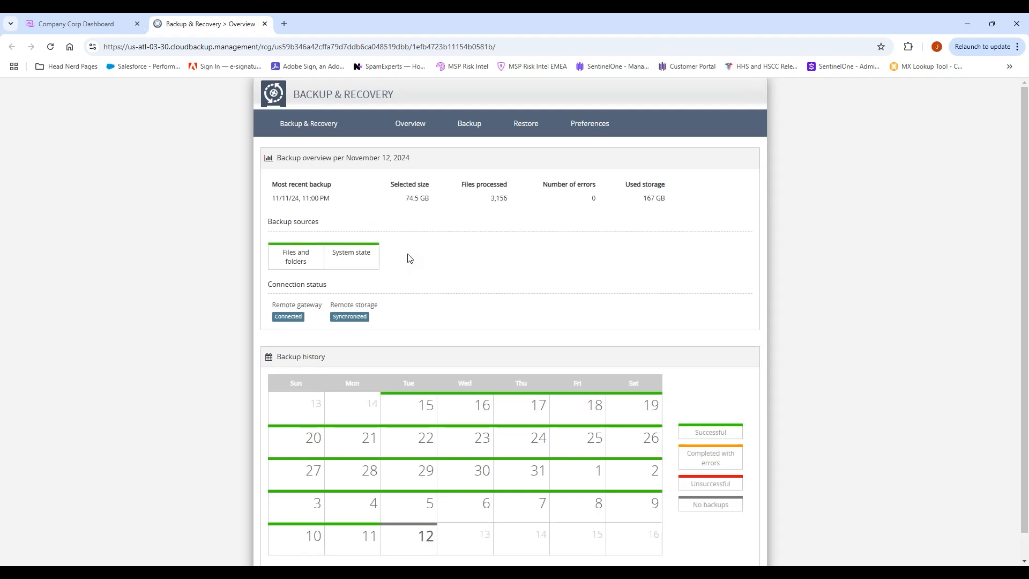
# Step: Review the server's backup sources plus general and advanced preferences, then close the console tab
pyautogui.click(470, 126)
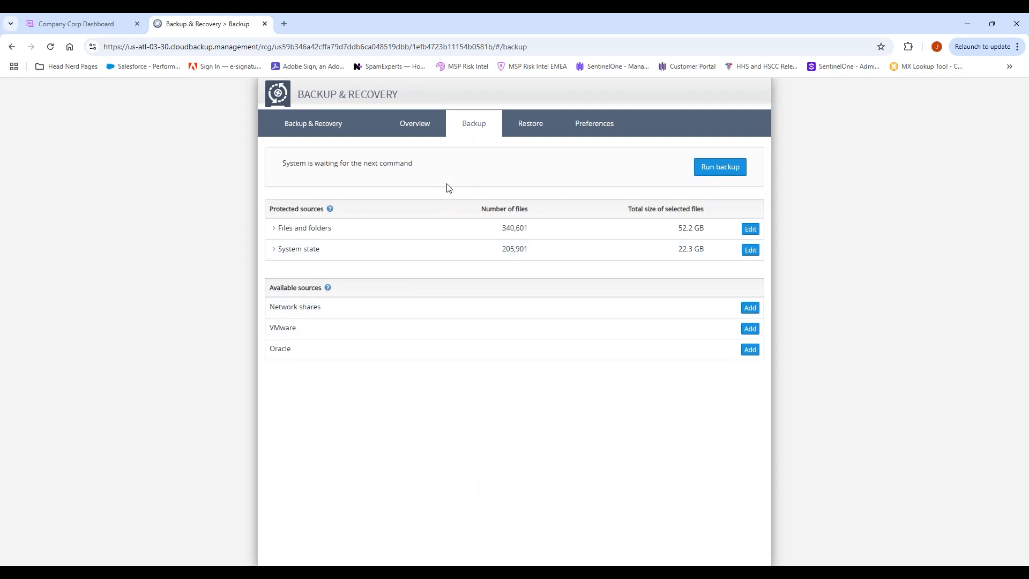
pyautogui.click(600, 133)
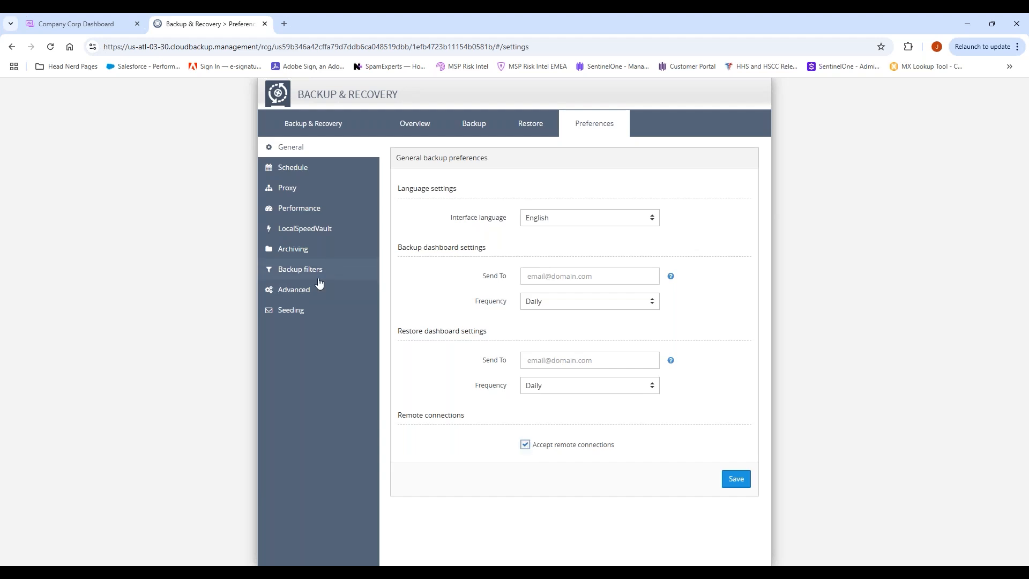
pyautogui.click(300, 290)
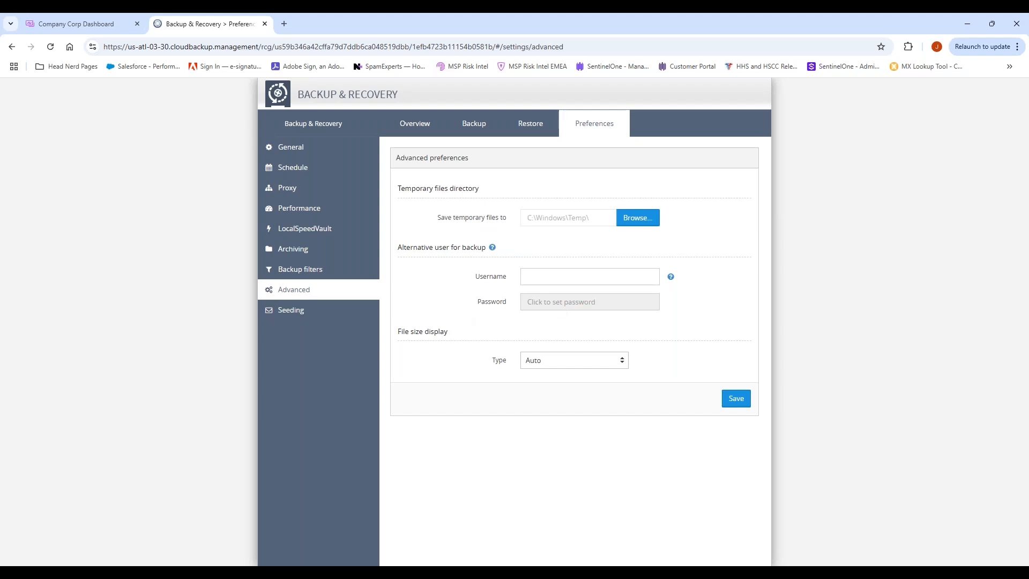
pyautogui.click(266, 24)
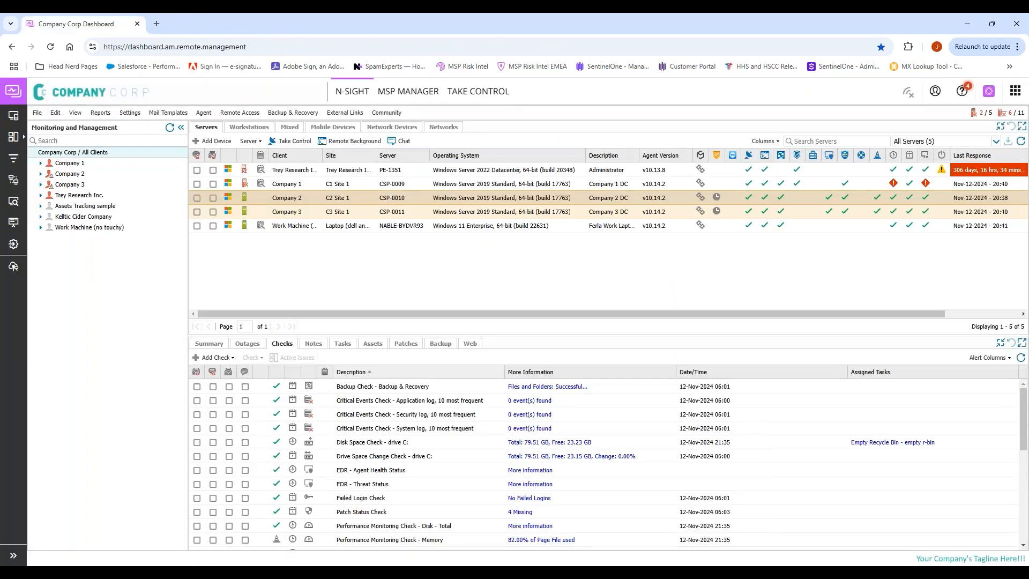
# Step: Open the Backup & Recovery policy settings and turn Backup & Recovery on for servers
pyautogui.click(130, 113)
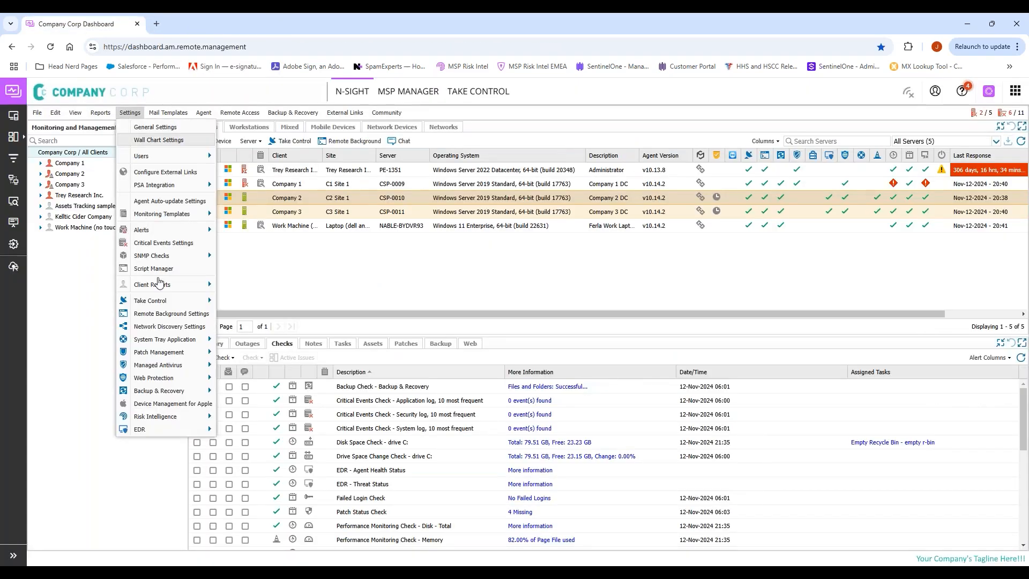
pyautogui.moveTo(185, 394)
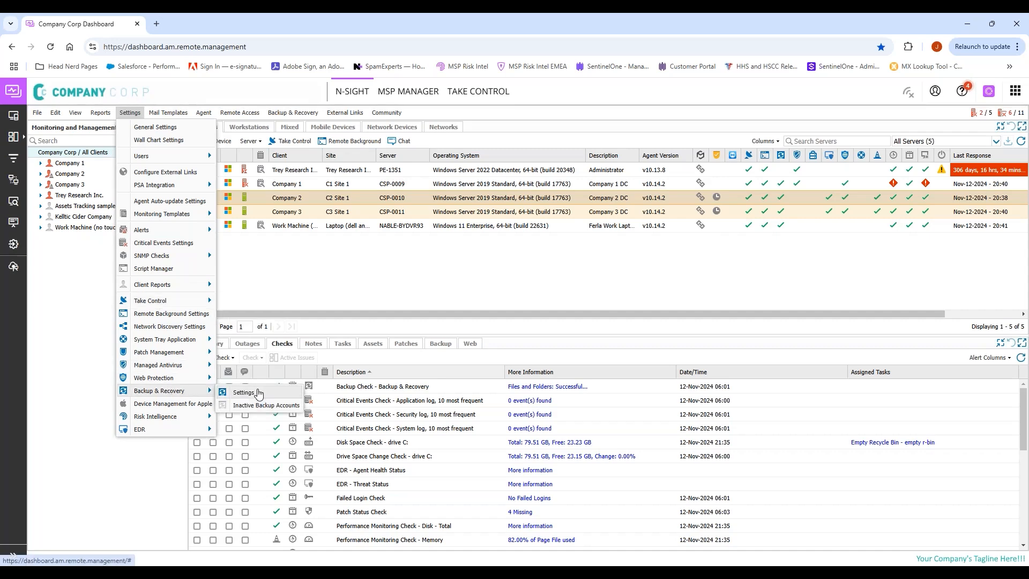
pyautogui.click(254, 393)
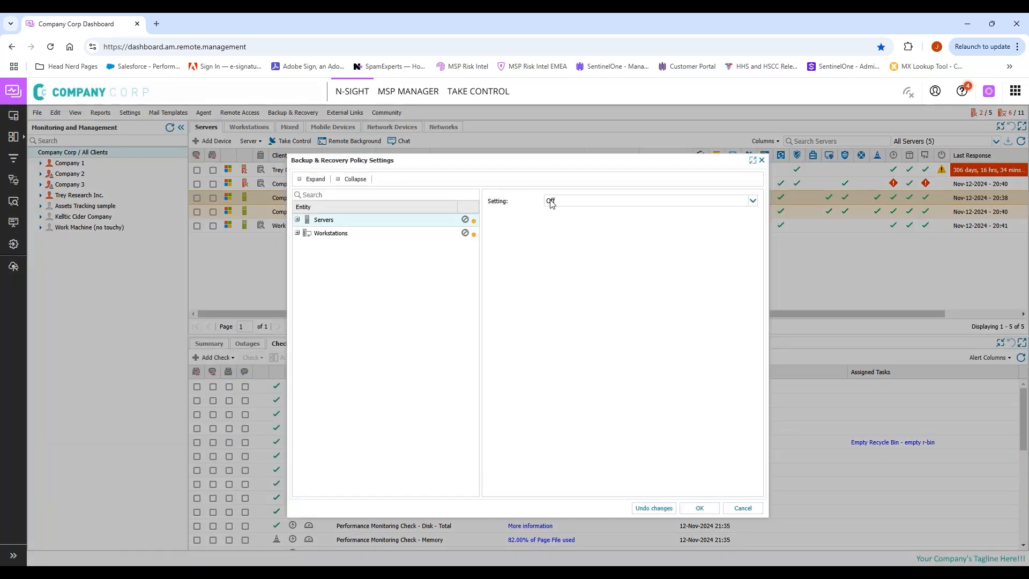
pyautogui.click(550, 201)
pyautogui.click(567, 213)
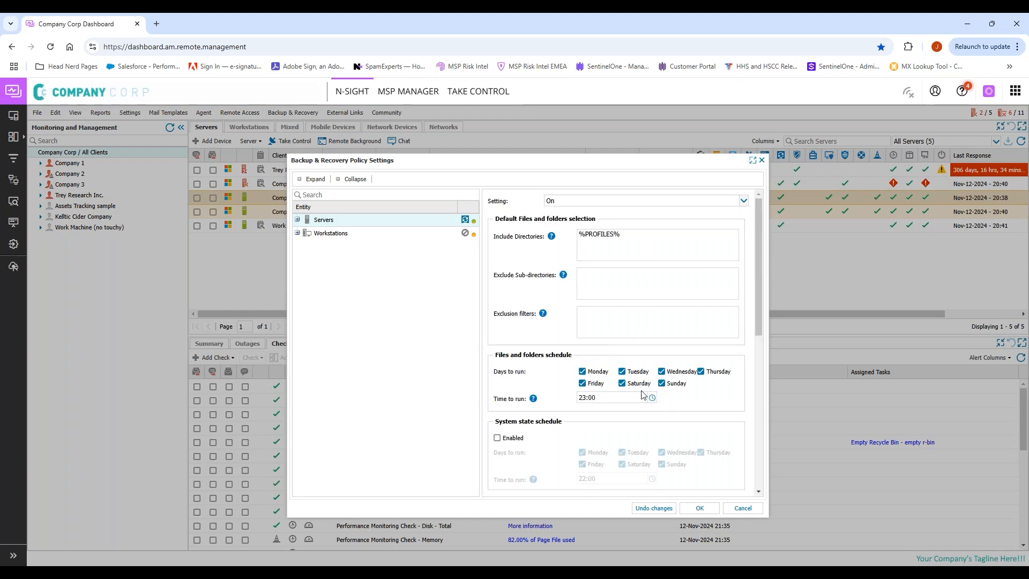
# Step: Tick Password protect Enabled for the local Backup Manager, then cancel without saving
pyautogui.scroll(-6, 644, 399)
pyautogui.scroll(-1, 643, 403)
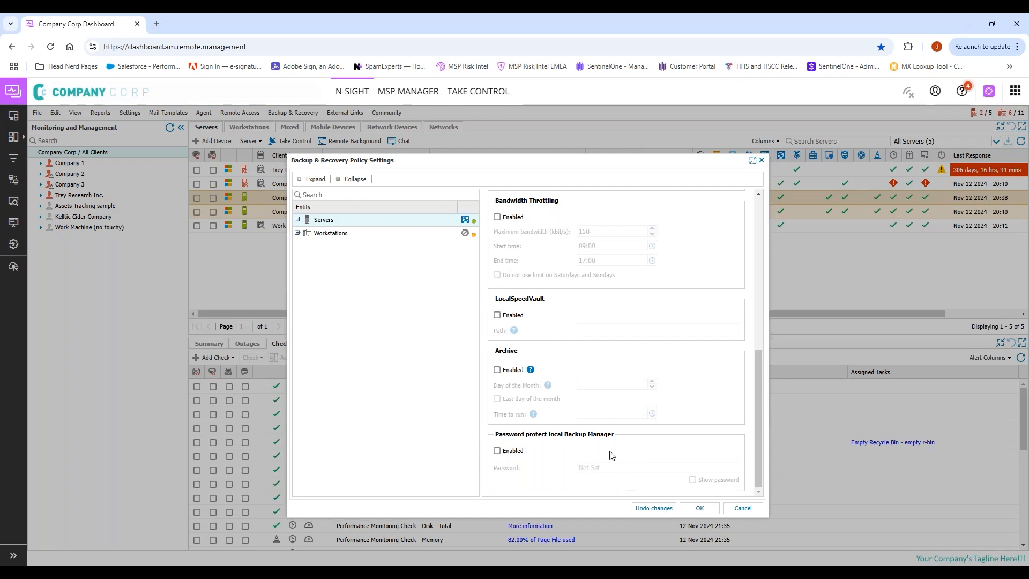
pyautogui.moveTo(617, 435); pyautogui.dragTo(491, 442)
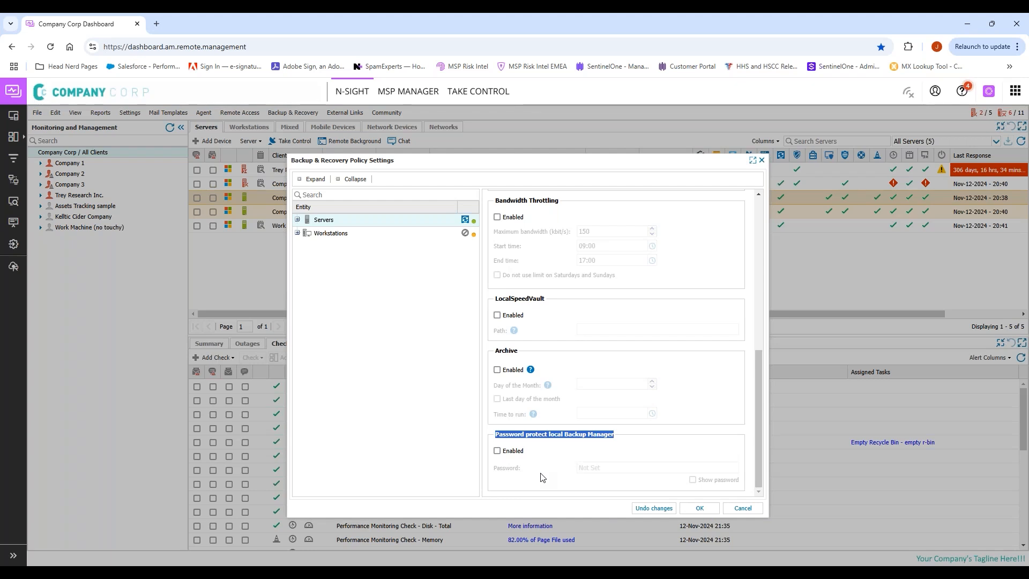
pyautogui.click(497, 451)
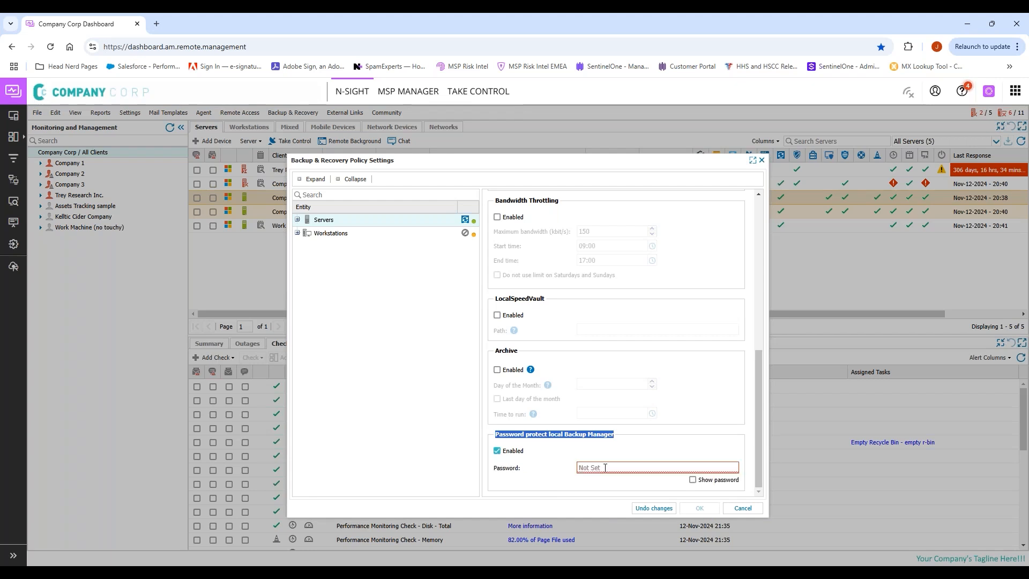
pyautogui.click(606, 468)
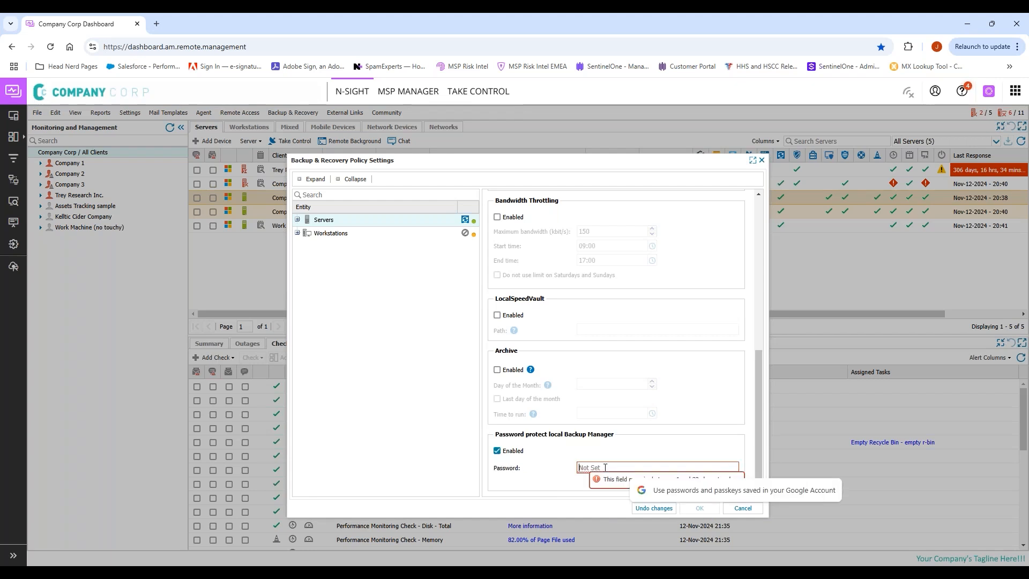
pyautogui.click(681, 451)
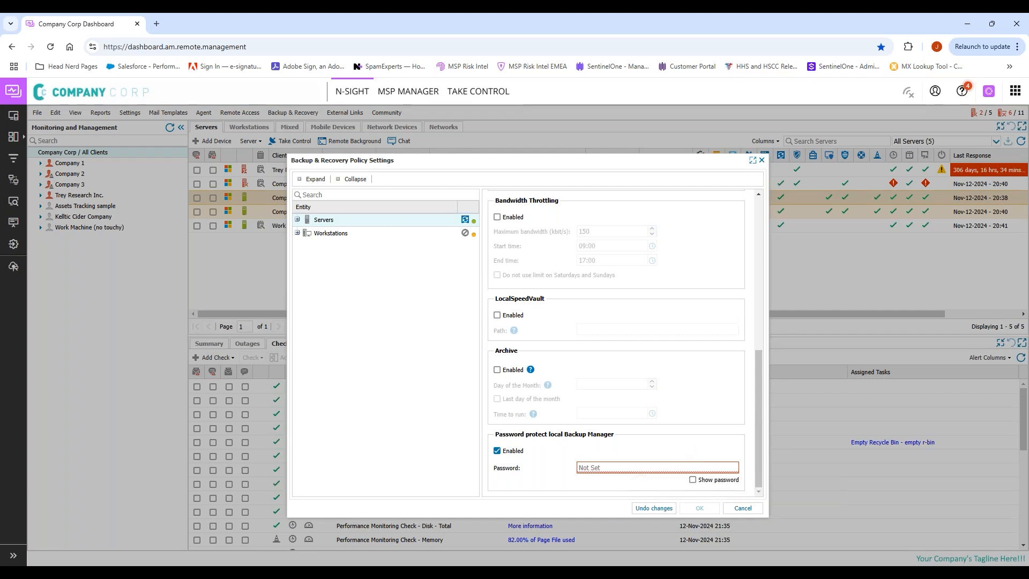
pyautogui.click(743, 508)
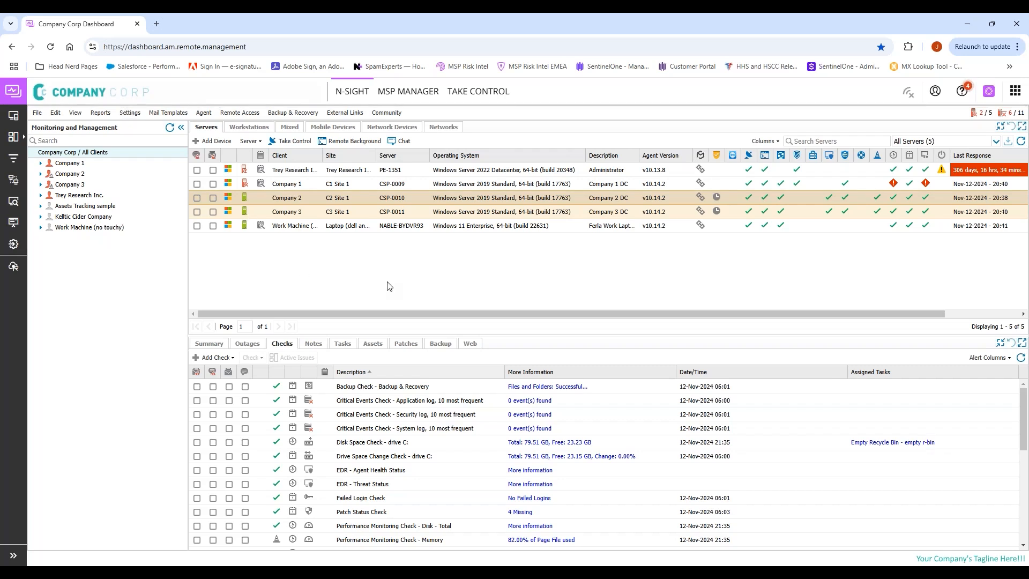
pyautogui.click(404, 142)
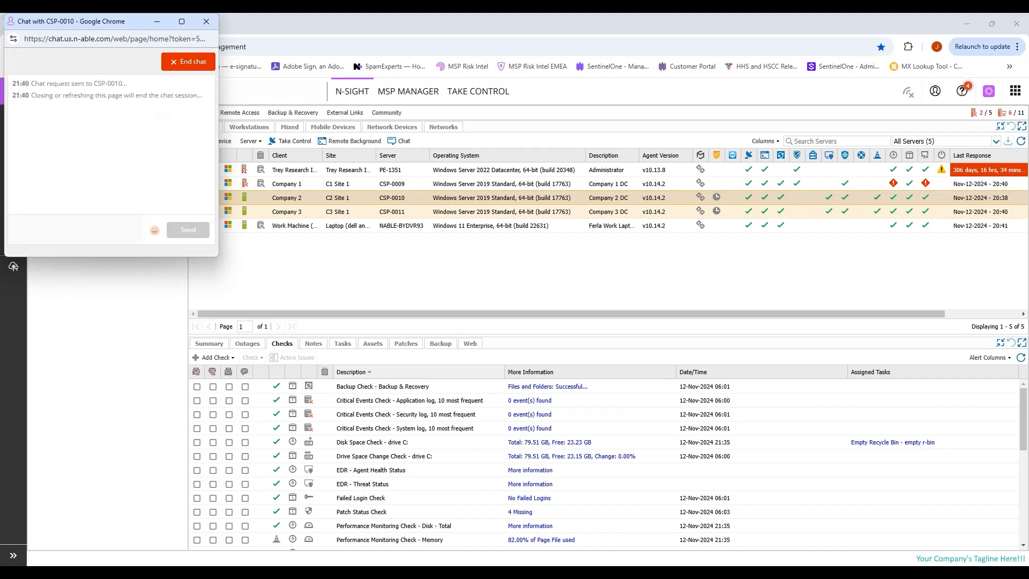
pyautogui.click(207, 22)
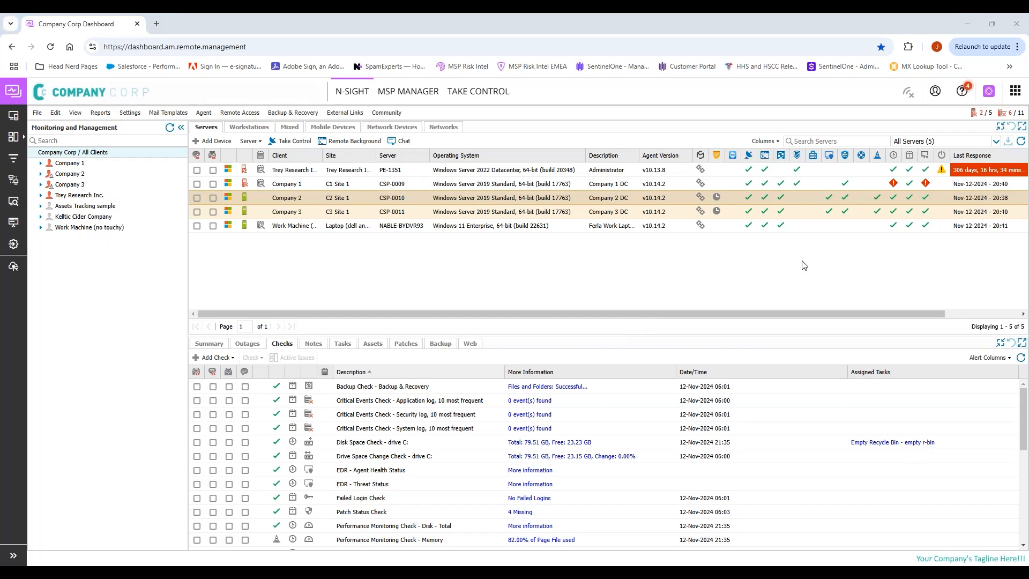
# Step: Open the Remote Access Take Control settings and close them without changes
pyautogui.click(674, 284)
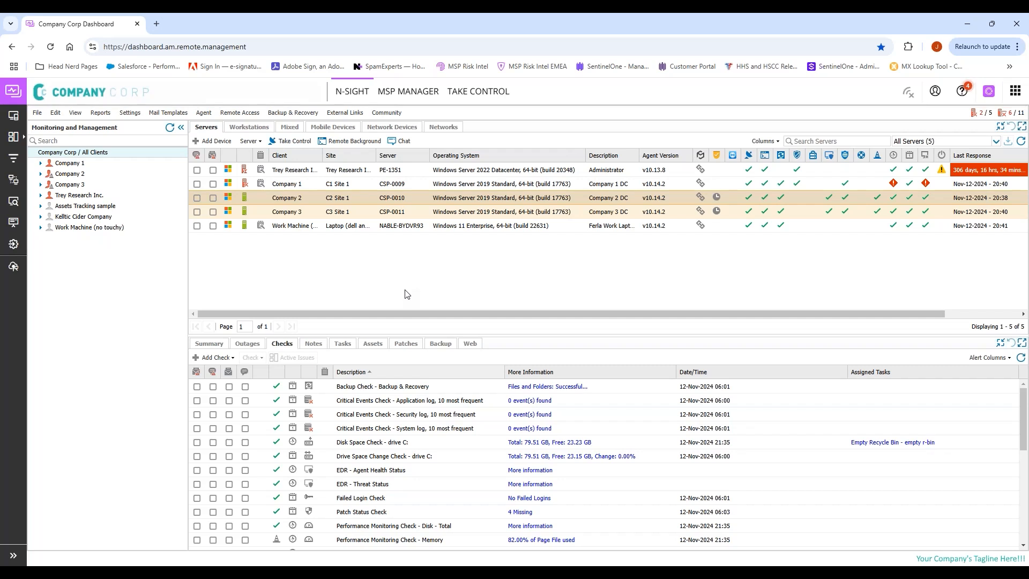
pyautogui.click(249, 113)
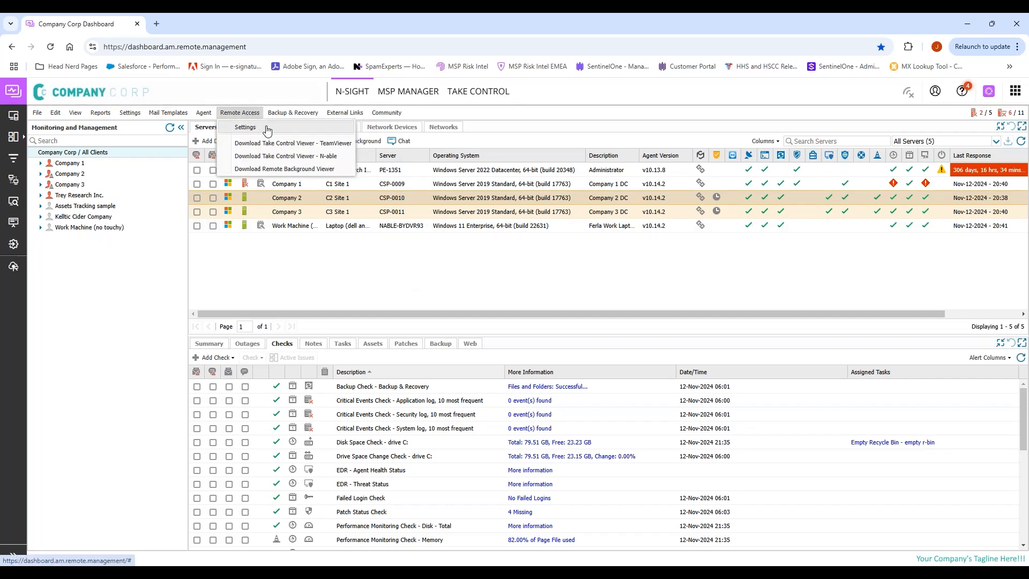
pyautogui.click(267, 128)
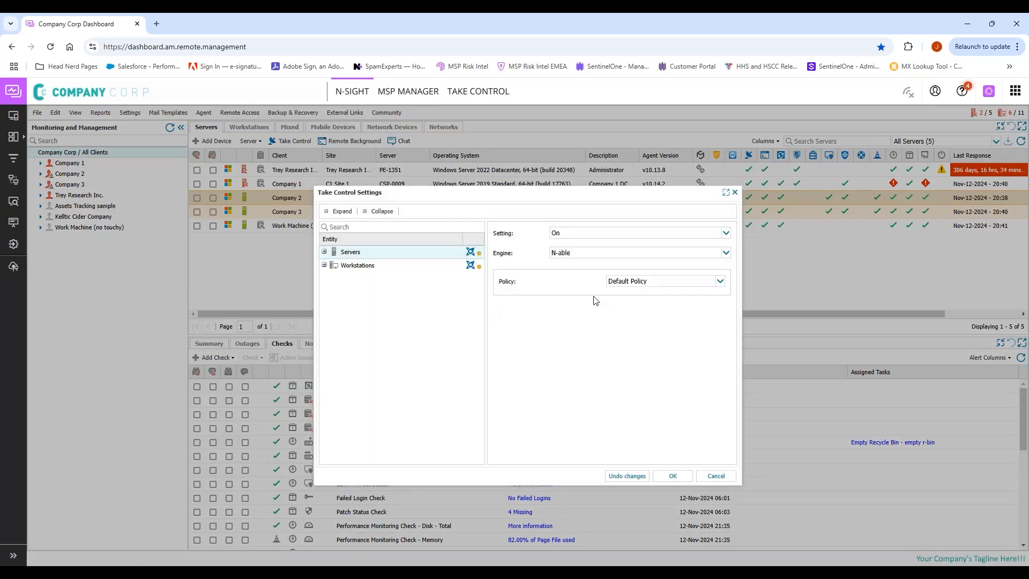
pyautogui.click(715, 477)
pyautogui.click(239, 113)
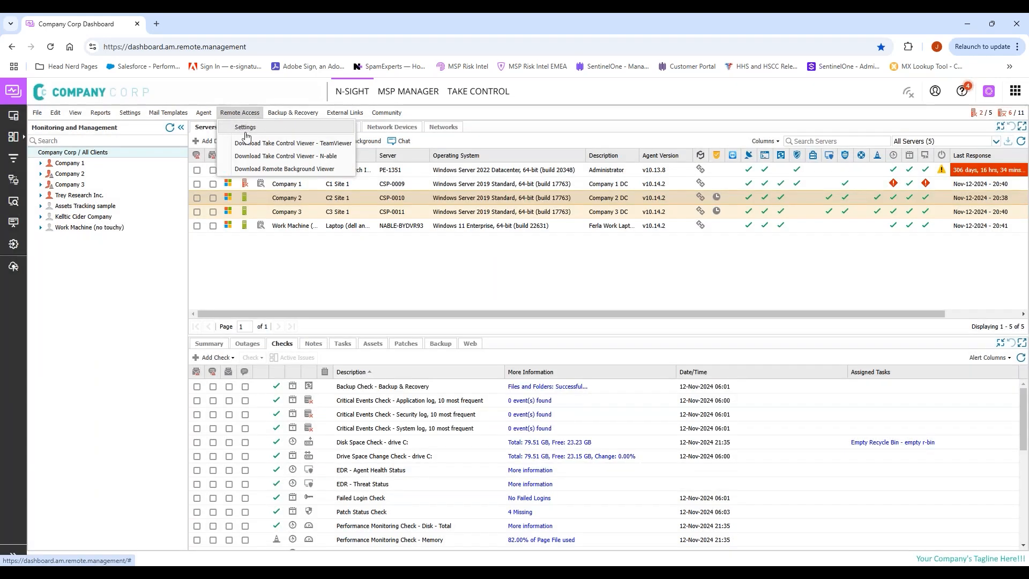
pyautogui.click(329, 263)
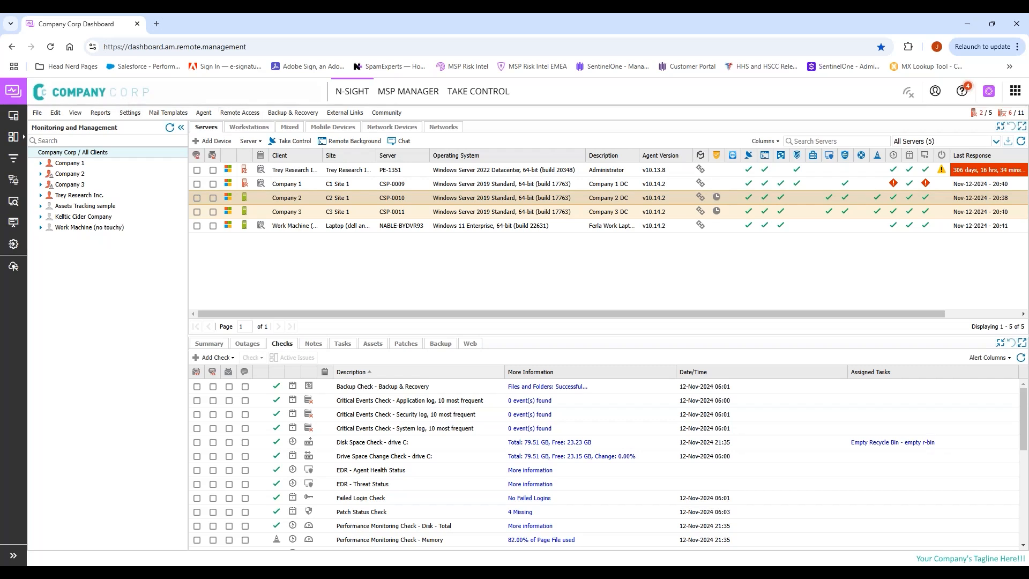
# Step: Browse the dashboard Settings menu, then advance to the 'The advanced: The Scripting' slide
pyautogui.click(130, 113)
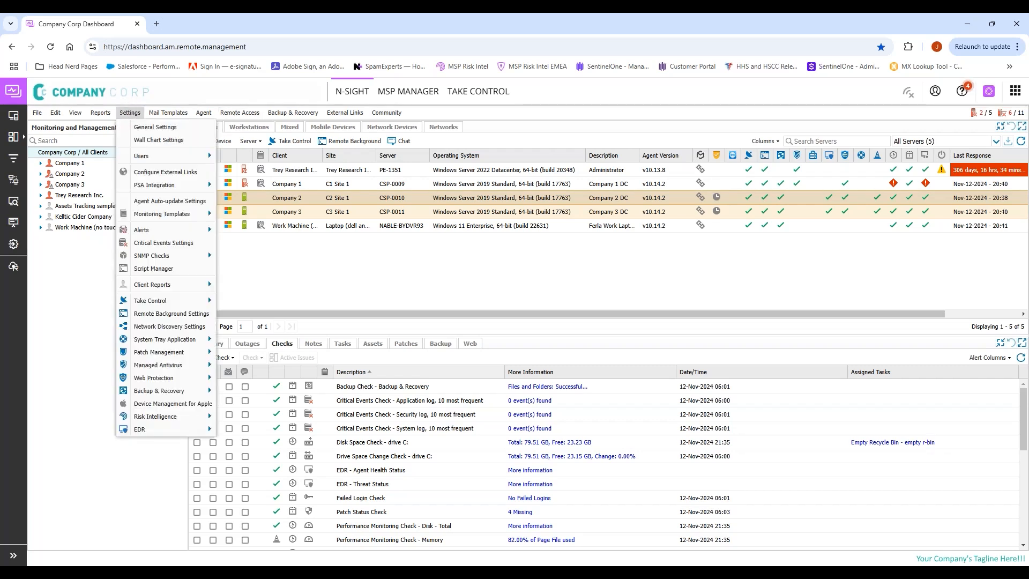
pyautogui.moveTo(152, 304)
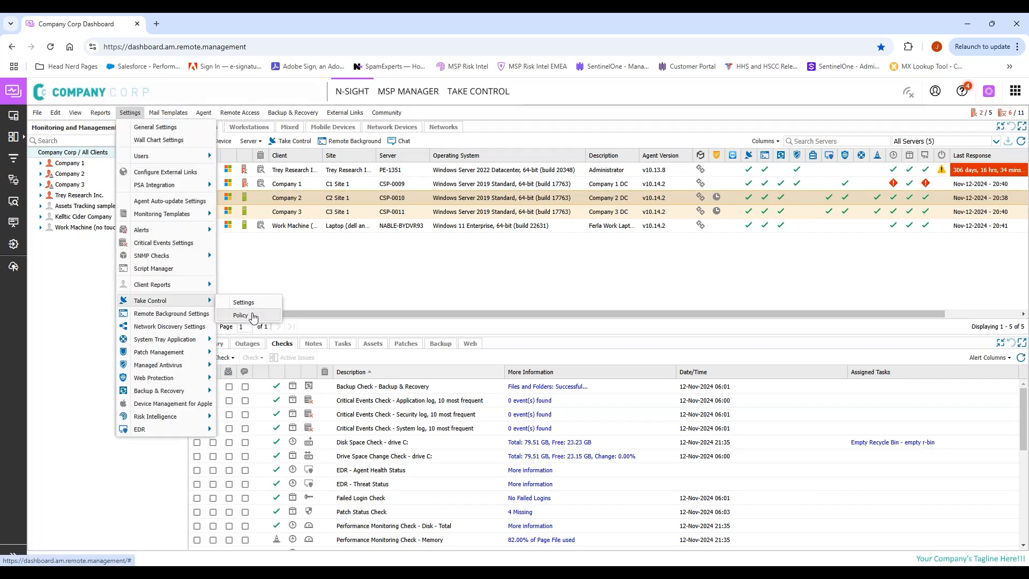
pyautogui.click(400, 308)
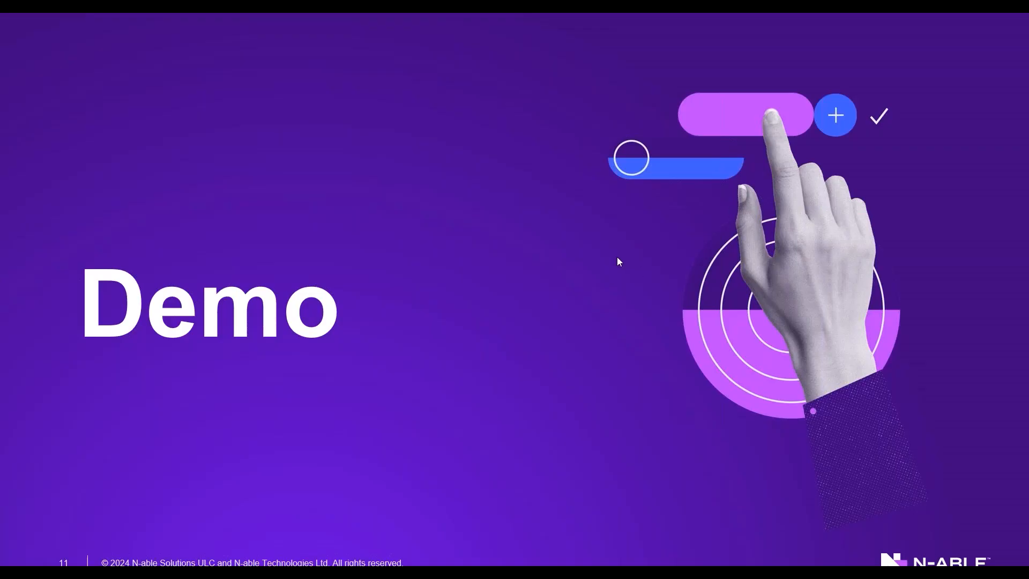
pyautogui.click(618, 258)
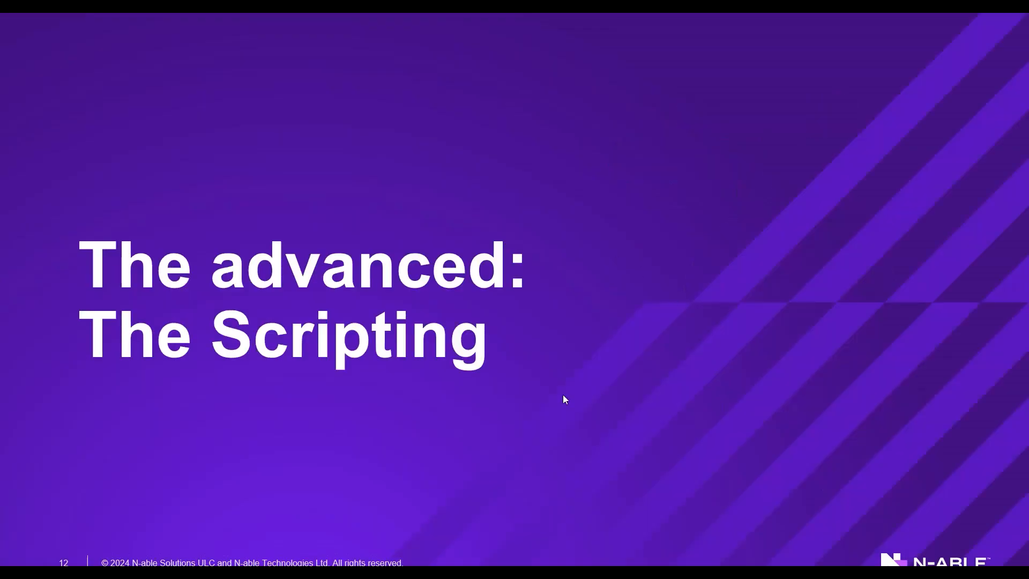
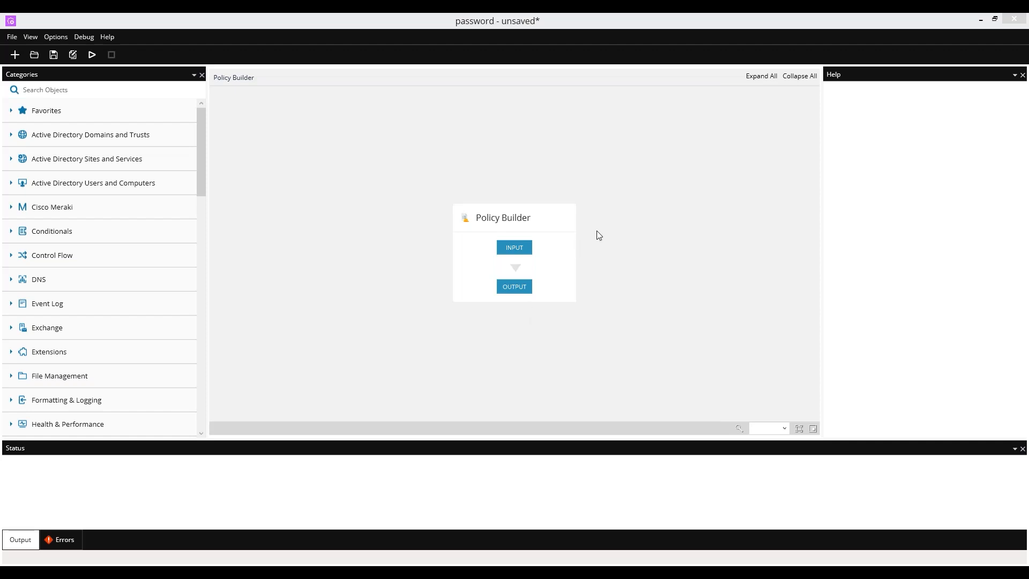
# Step: Add a password-type input named 'password', displayed as 'Credentials that need to be redacted'
pyautogui.click(521, 250)
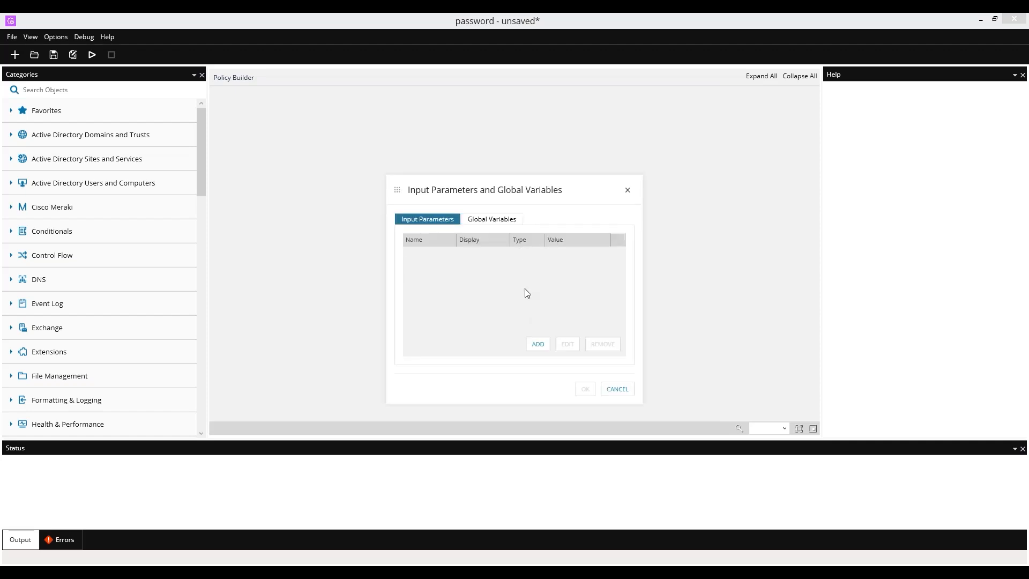
pyautogui.click(539, 344)
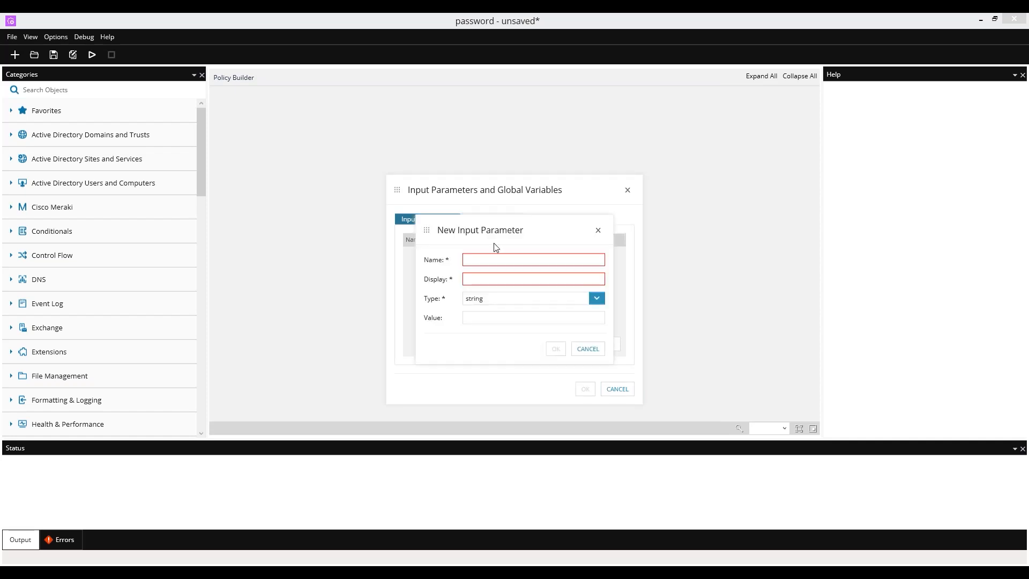
pyautogui.click(596, 299)
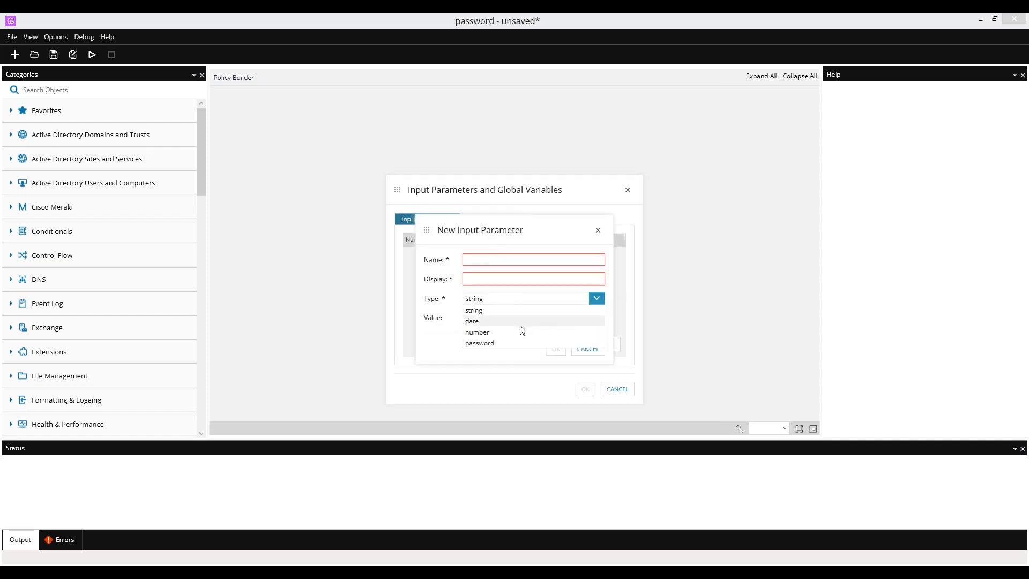
pyautogui.click(507, 344)
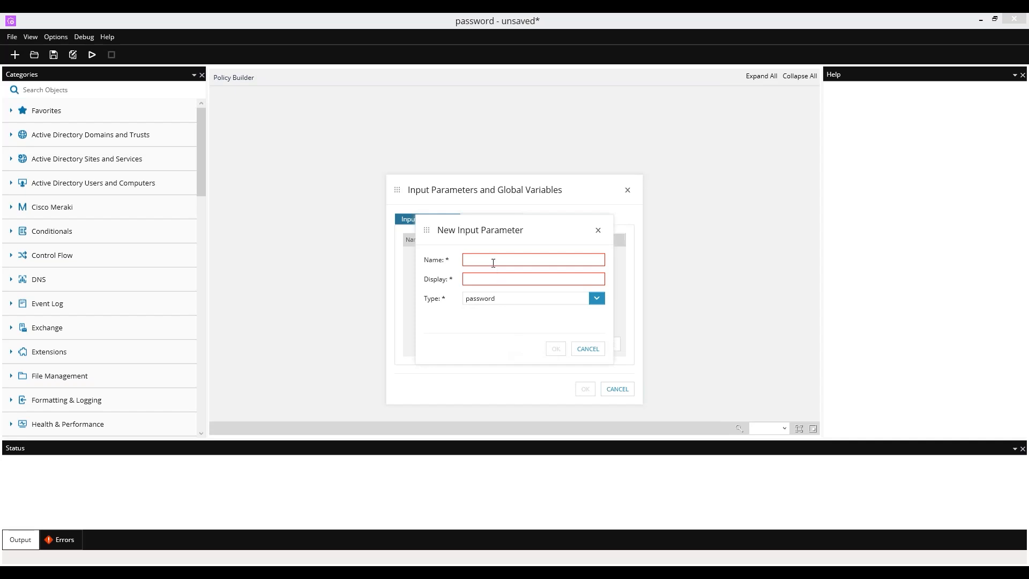
pyautogui.write('passwro')
pyautogui.press('BackSpace')
pyautogui.press('BackSpace')
pyautogui.write('ordCrede')
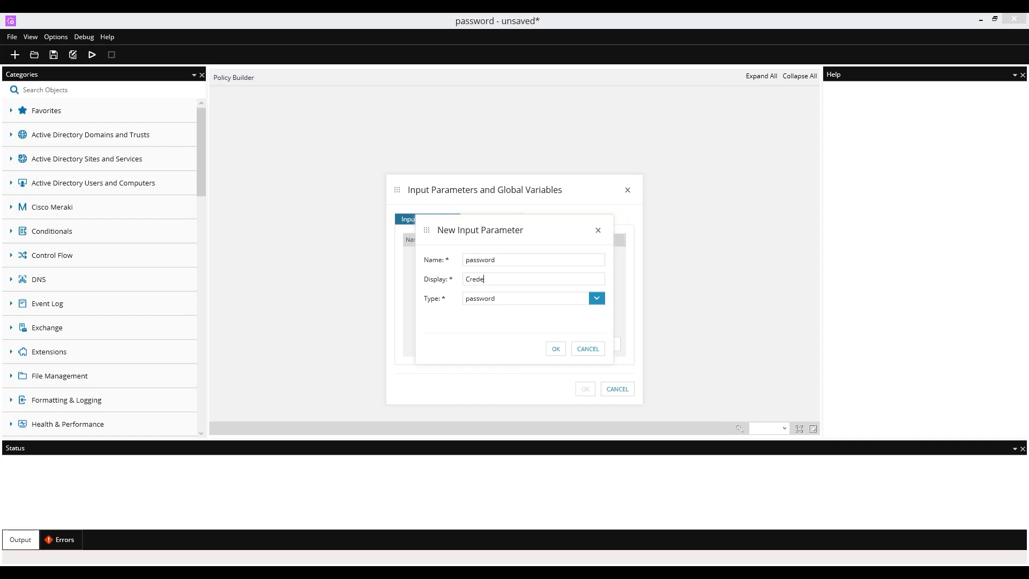
pyautogui.write('ntials that need to be redacted')
pyautogui.click(556, 349)
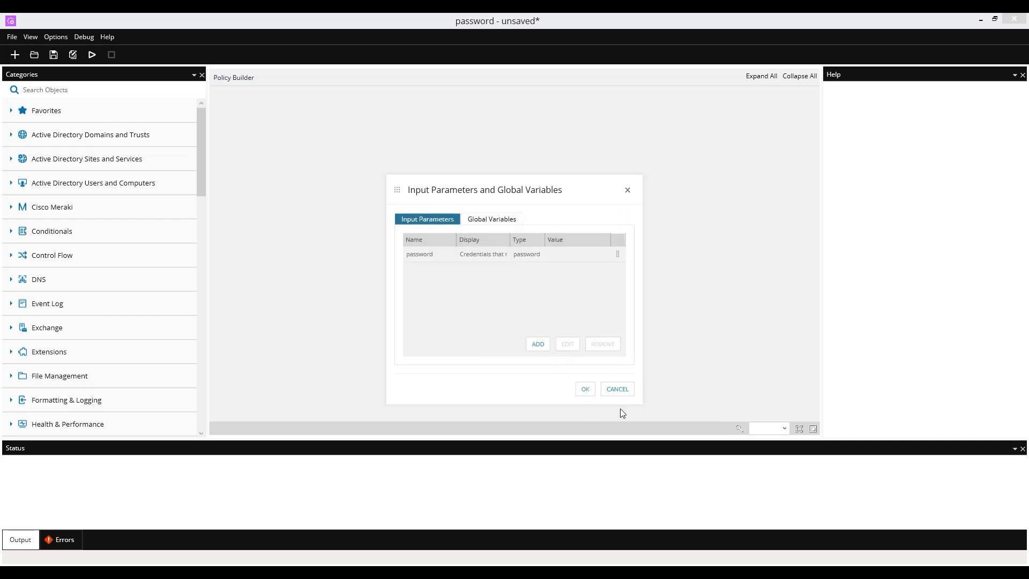
pyautogui.click(585, 390)
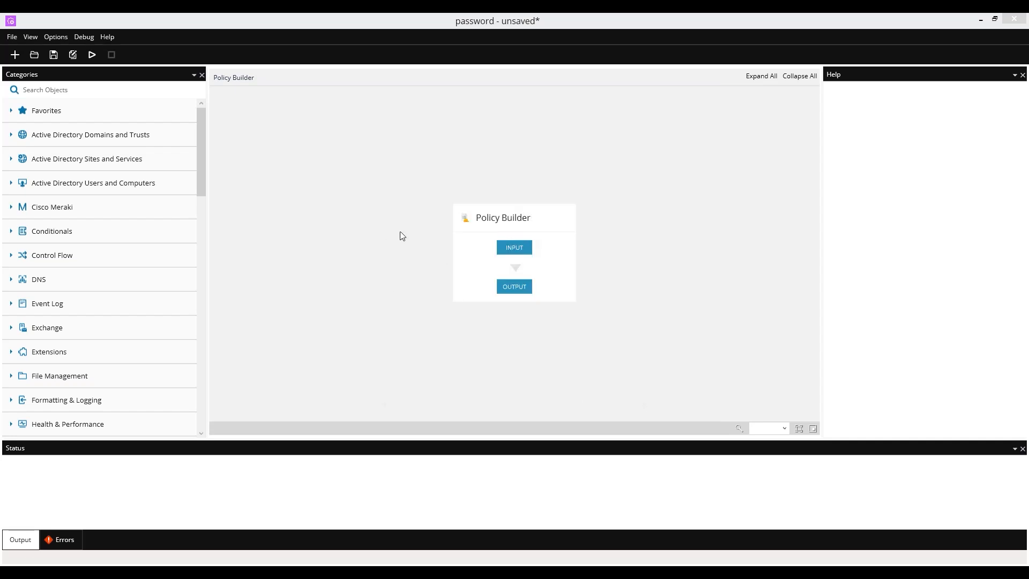
# Step: Search the objects for 'ssh' and place an Open Session step between INPUT and OUTPUT
pyautogui.click(75, 88)
pyautogui.write('sss')
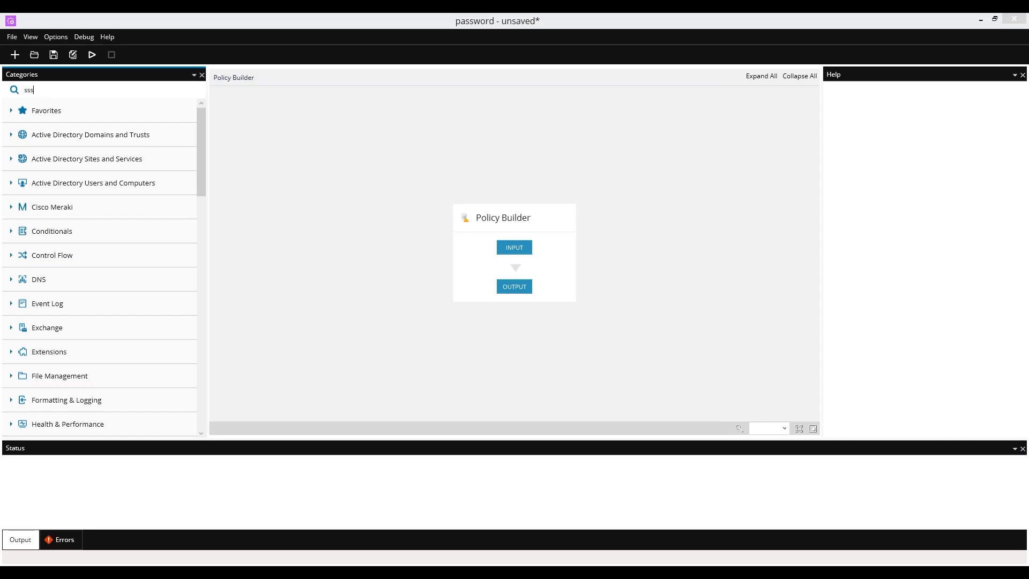
pyautogui.press('BackSpace')
pyautogui.write('h')
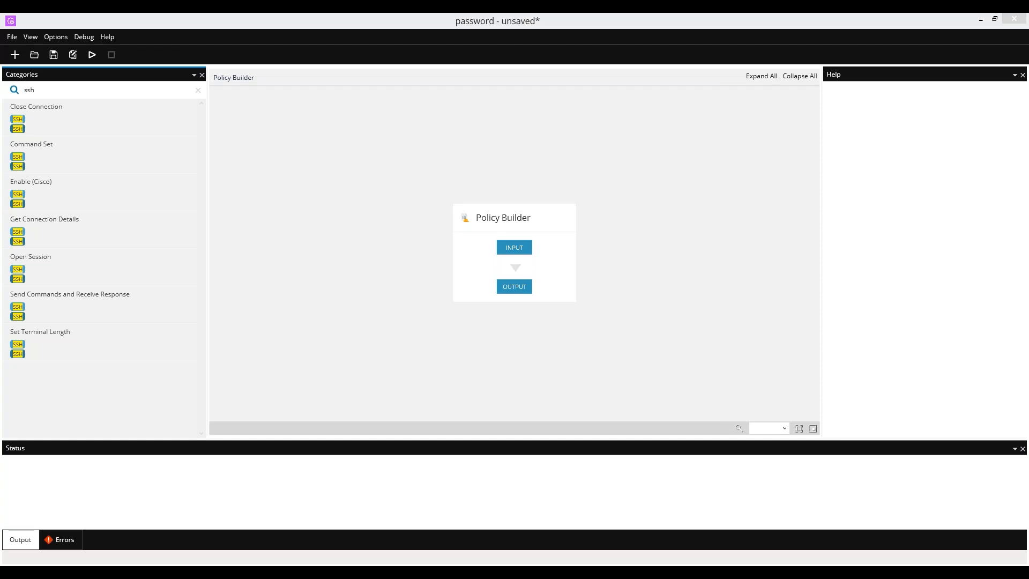
pyautogui.moveTo(101, 271); pyautogui.dragTo(531, 262)
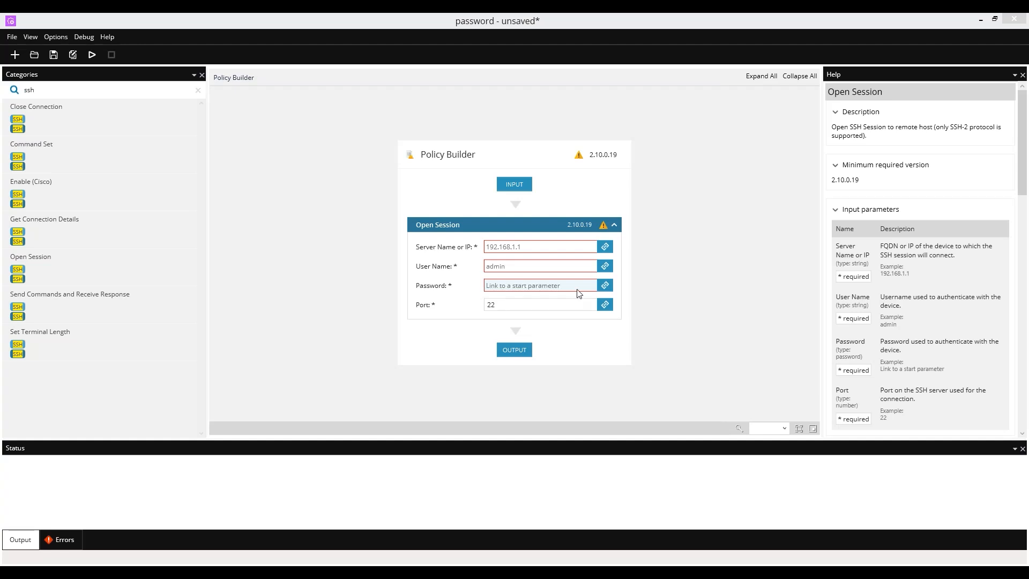
# Step: Add a Send Commands and Receive Response step, then delete it again
pyautogui.moveTo(103, 296); pyautogui.dragTo(550, 329)
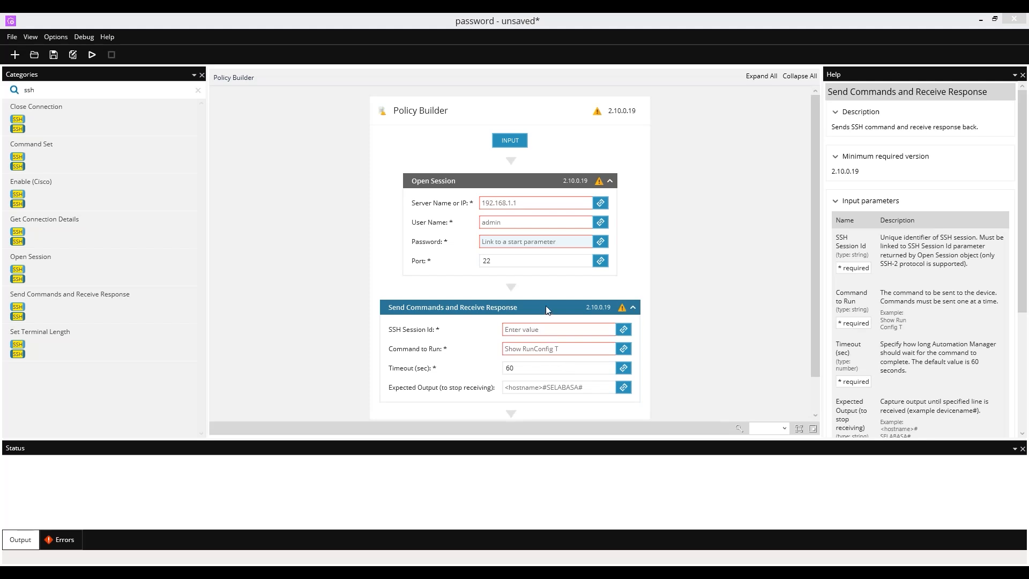
pyautogui.press('Delete')
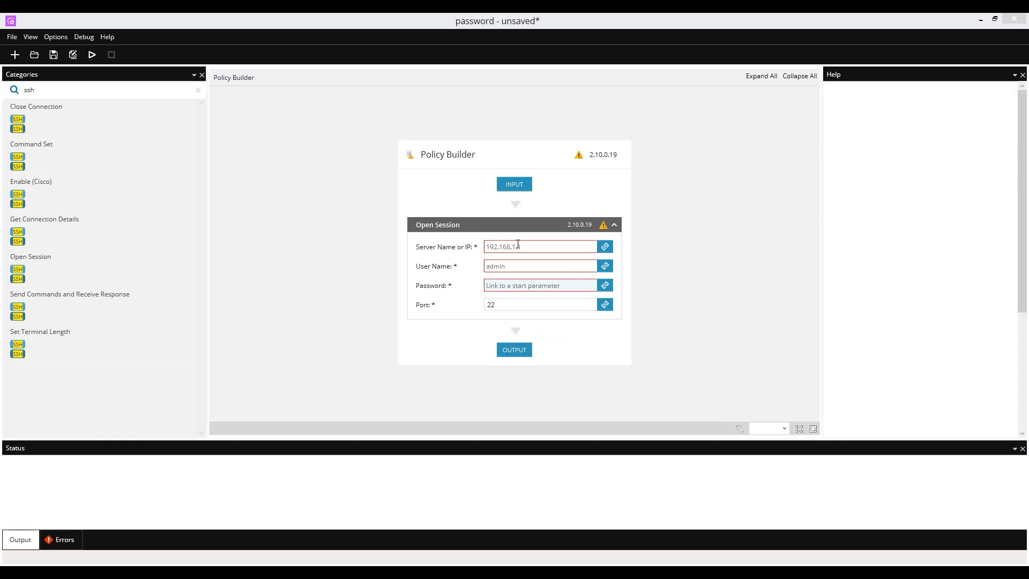
pyautogui.click(517, 245)
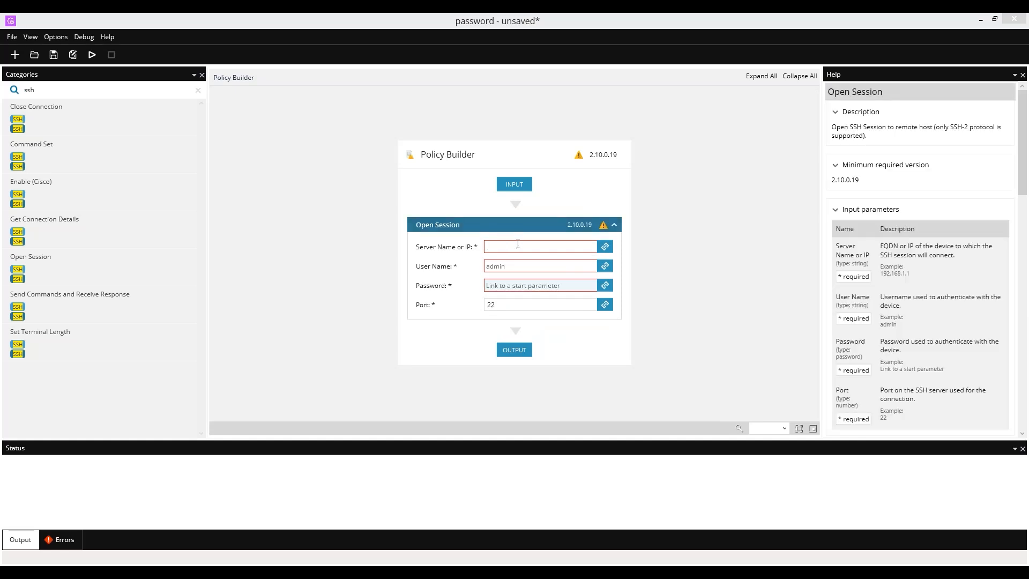
# Step: Set the Open Session server name to 162.2.23.2.2
pyautogui.write('162.2.23.2.2')
pyautogui.click(503, 265)
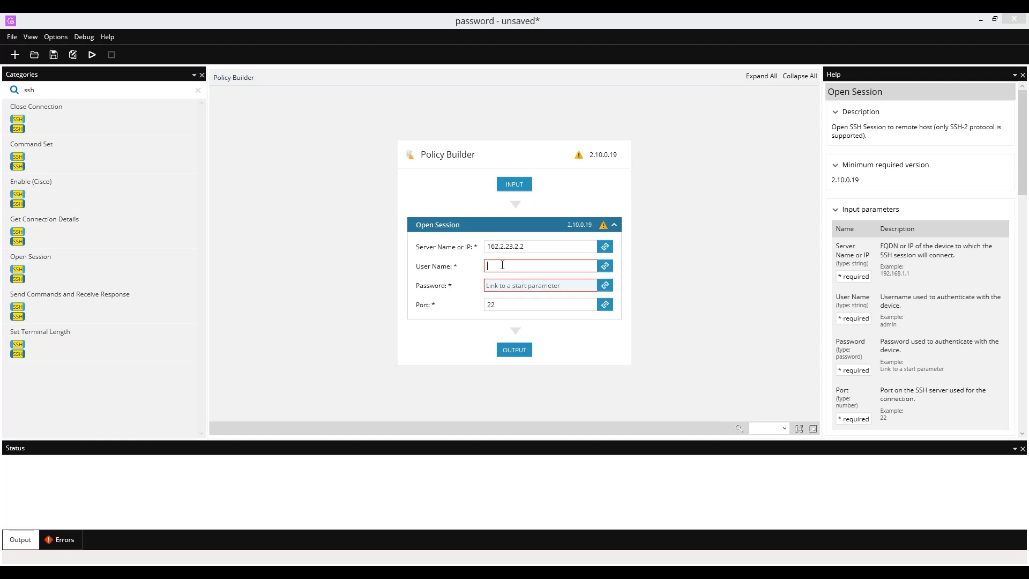
pyautogui.click(603, 270)
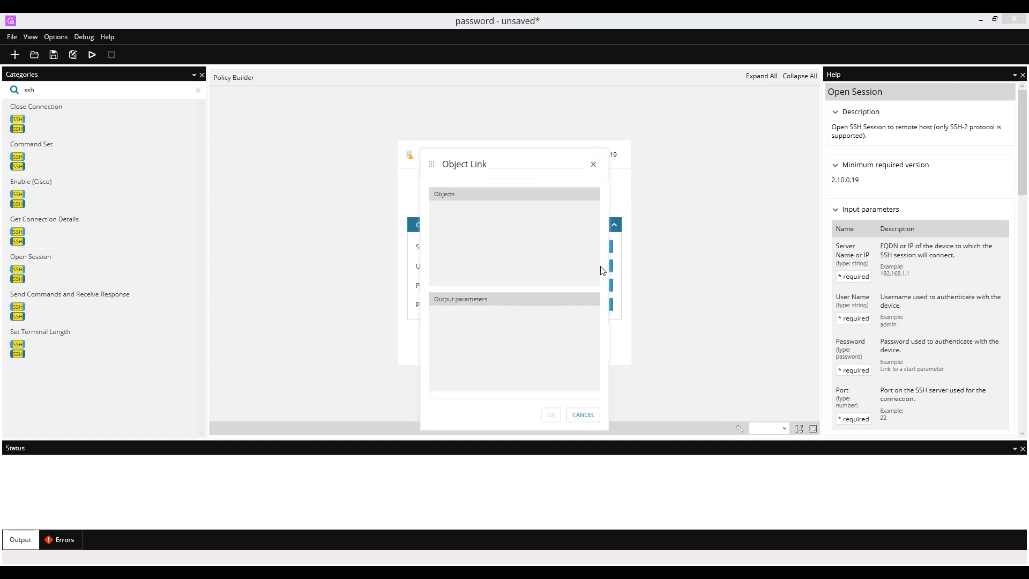
pyautogui.click(574, 415)
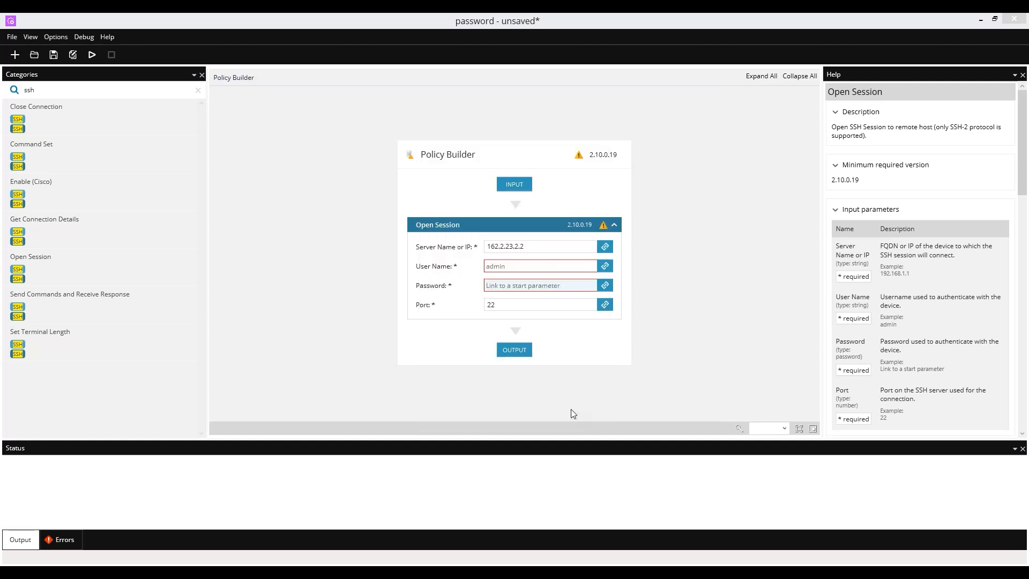
# Step: Link the session password to the 'Credentials that need to be redacted' input parameter
pyautogui.click(608, 287)
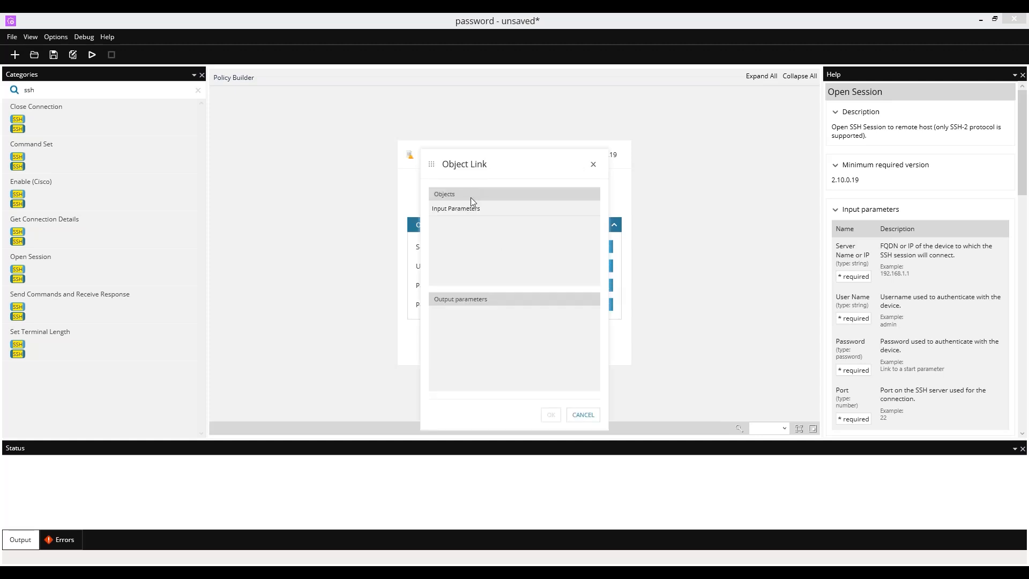
pyautogui.click(468, 215)
pyautogui.click(489, 318)
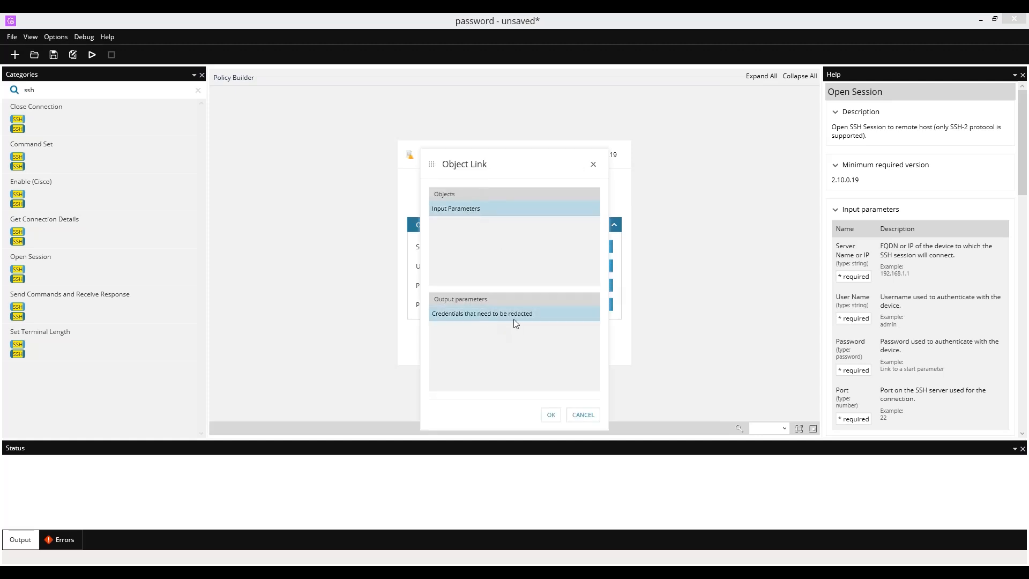
pyautogui.click(553, 412)
# Step: Enter the admin e-mail address as the session user name
pyautogui.click(471, 265)
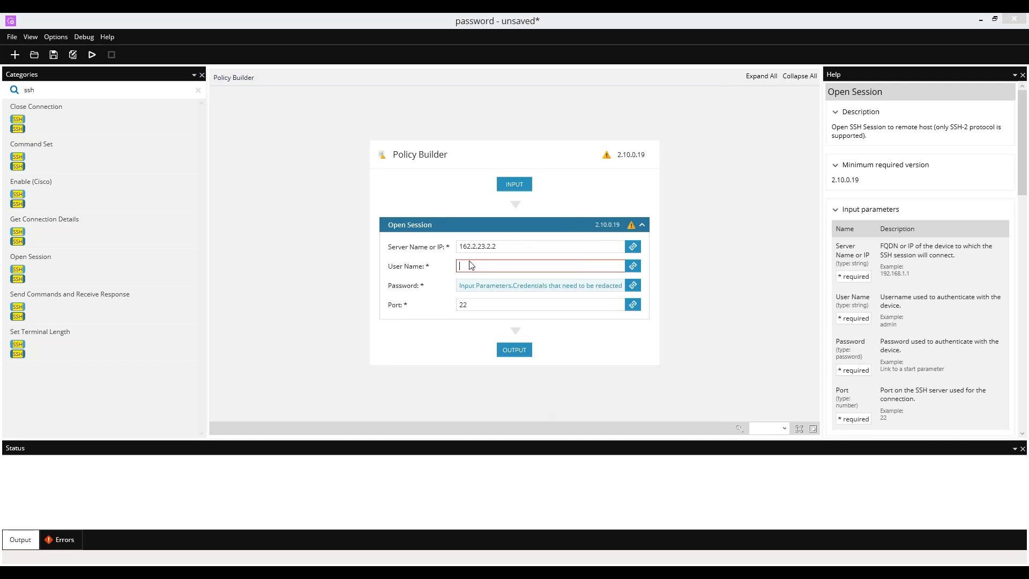
pyautogui.write('a')
pyautogui.press('BackSpace')
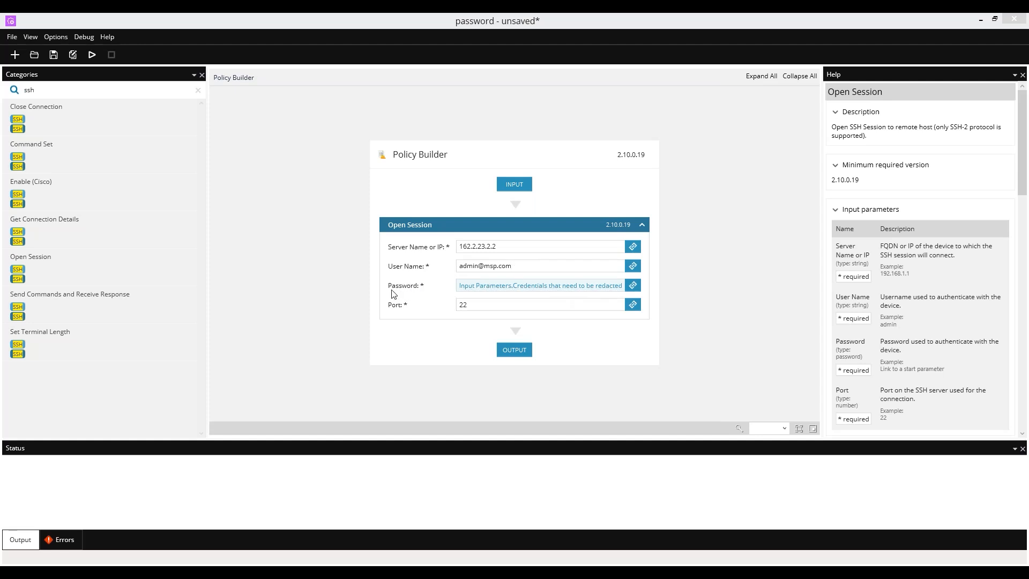
pyautogui.doubleClick(47, 91)
# Step: Search the objects for 'api', then clear the search to restore all categories
pyautogui.write('api')
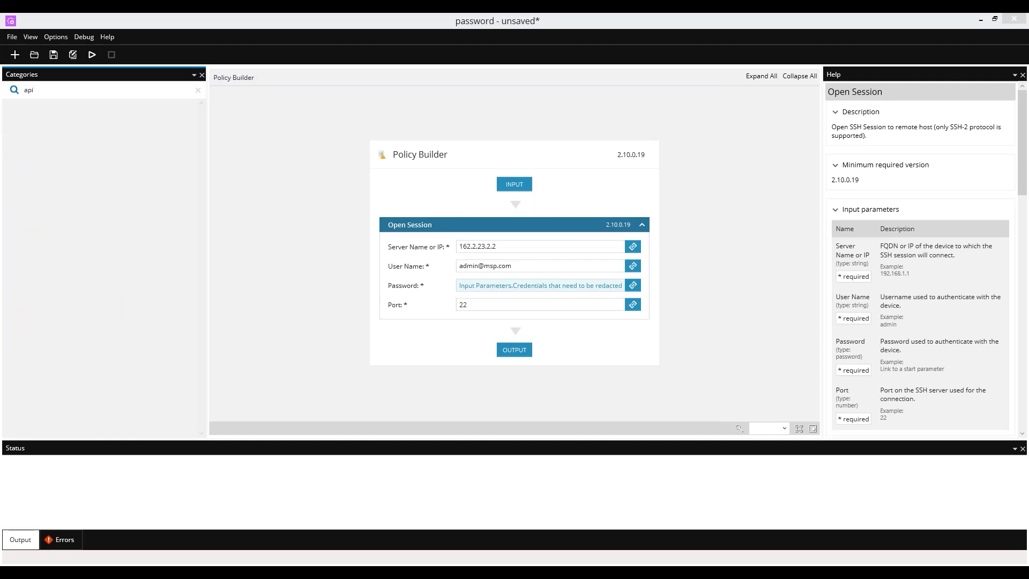
pyautogui.press('BackSpace')
pyautogui.press('BackSpace')
pyautogui.press('BackSpace')
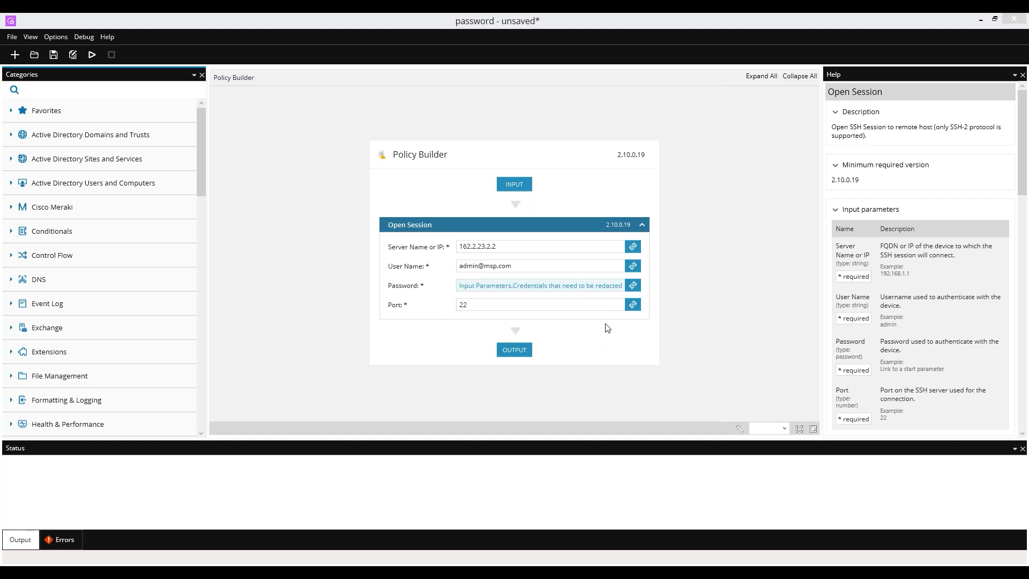
pyautogui.click(12, 38)
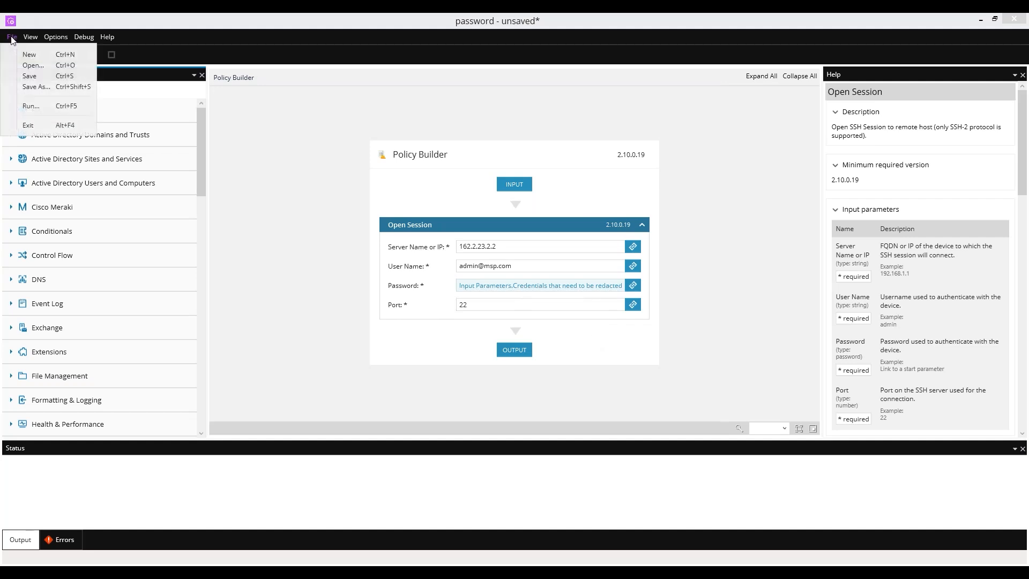
# Step: Save the policy as 1password.amp in Head Nerd items > Ferla created scripts
pyautogui.click(28, 76)
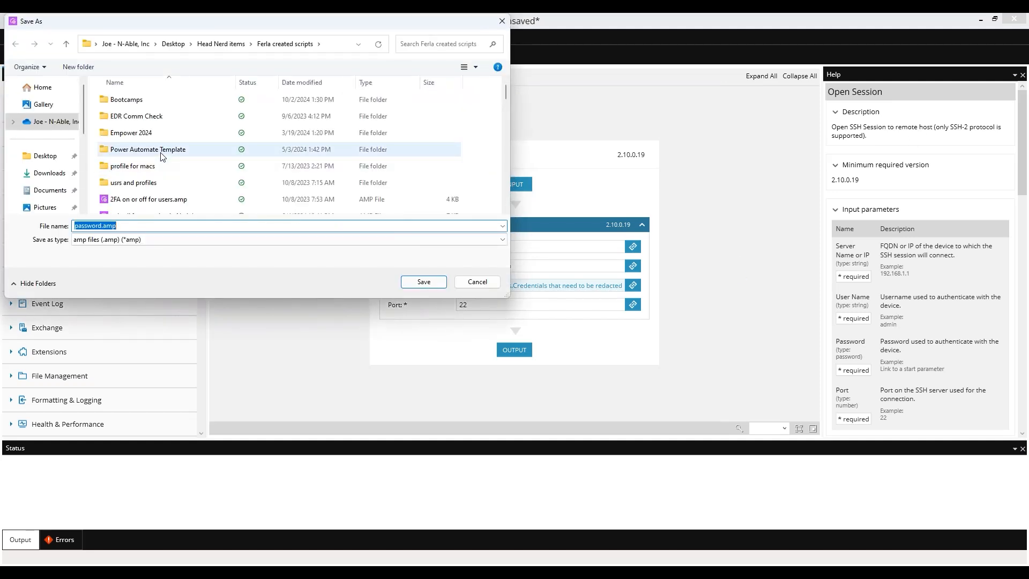
pyautogui.scroll(-2, 172, 184)
pyautogui.scroll(2, 173, 184)
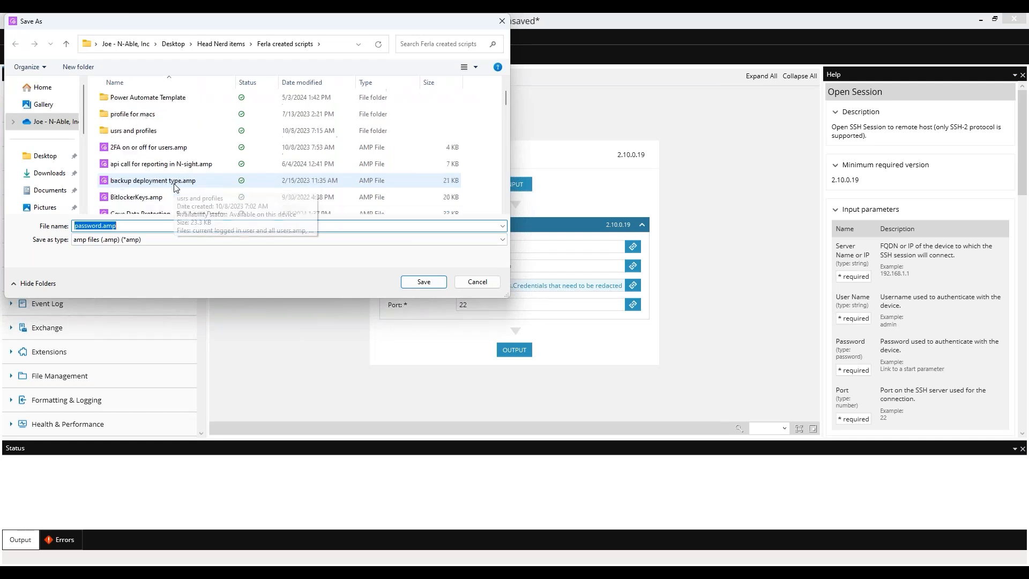
pyautogui.click(223, 46)
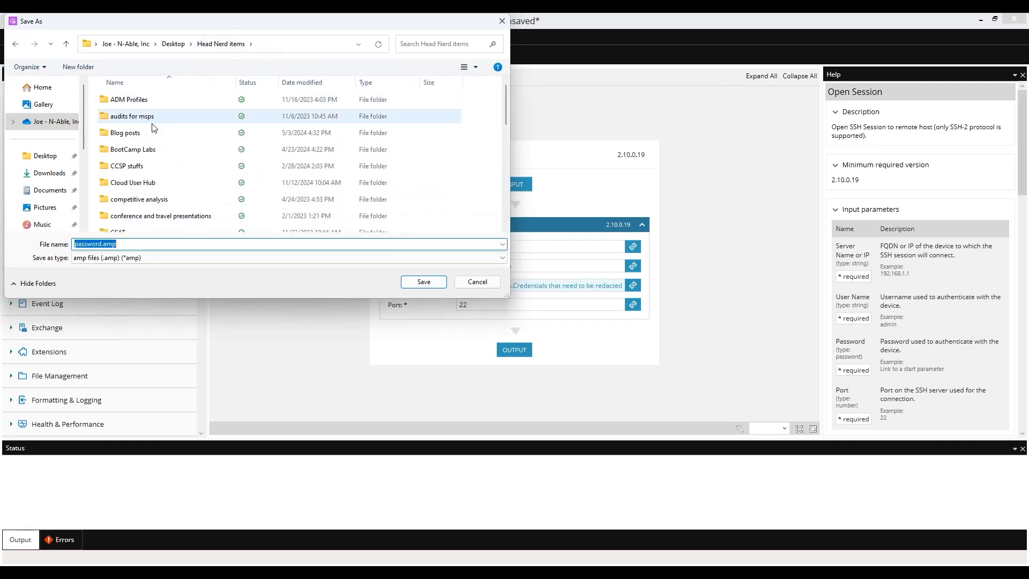
pyautogui.scroll(-2, 145, 209)
pyautogui.doubleClick(146, 174)
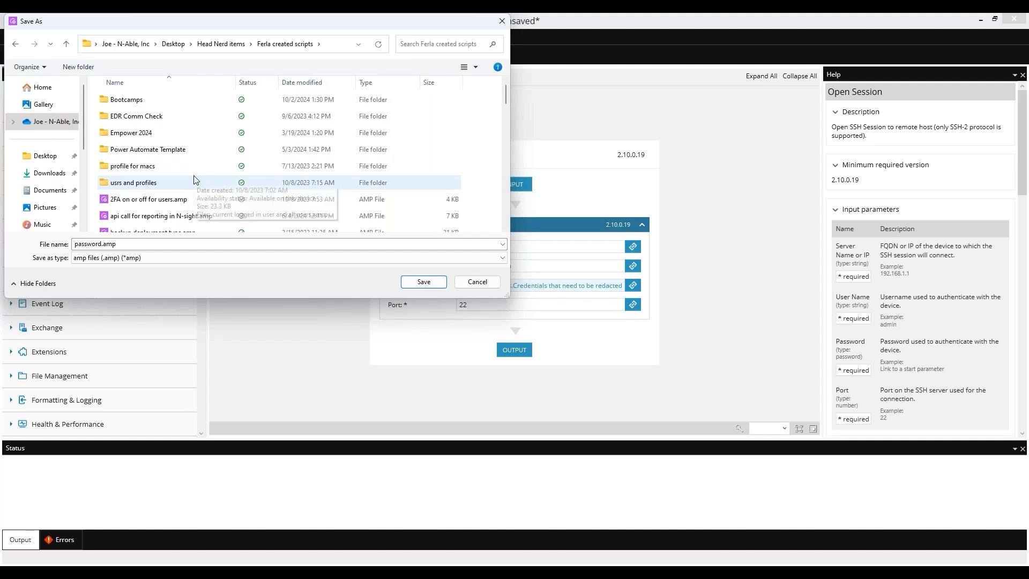
pyautogui.moveTo(73, 244); pyautogui.dragTo(117, 248)
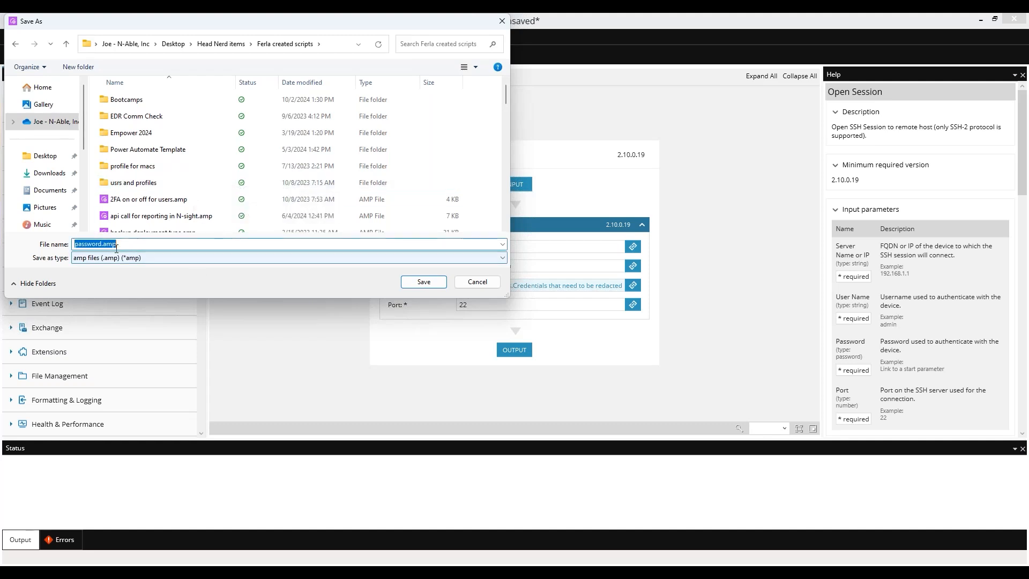
pyautogui.press('Left')
pyautogui.write('1')
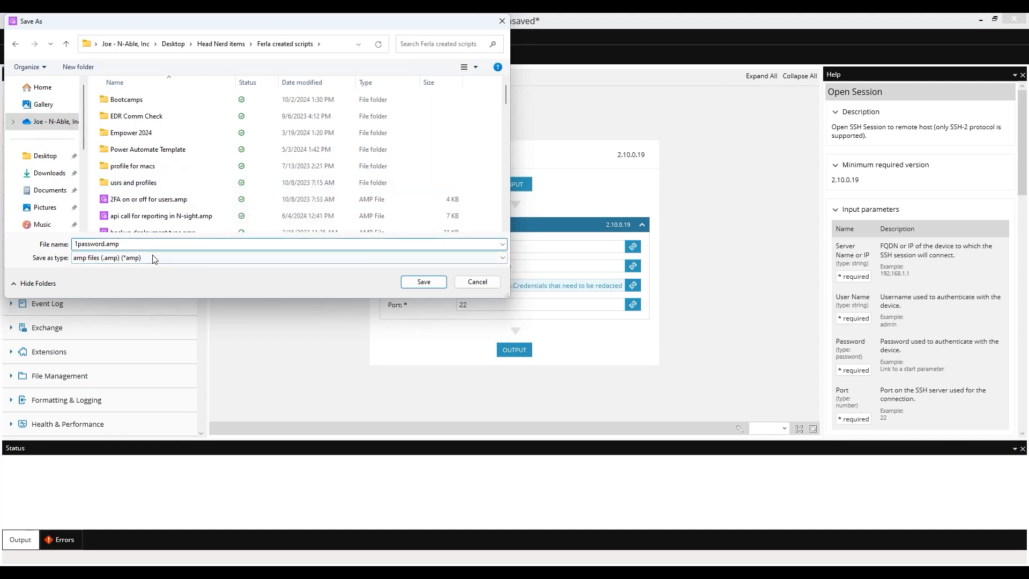
pyautogui.click(425, 283)
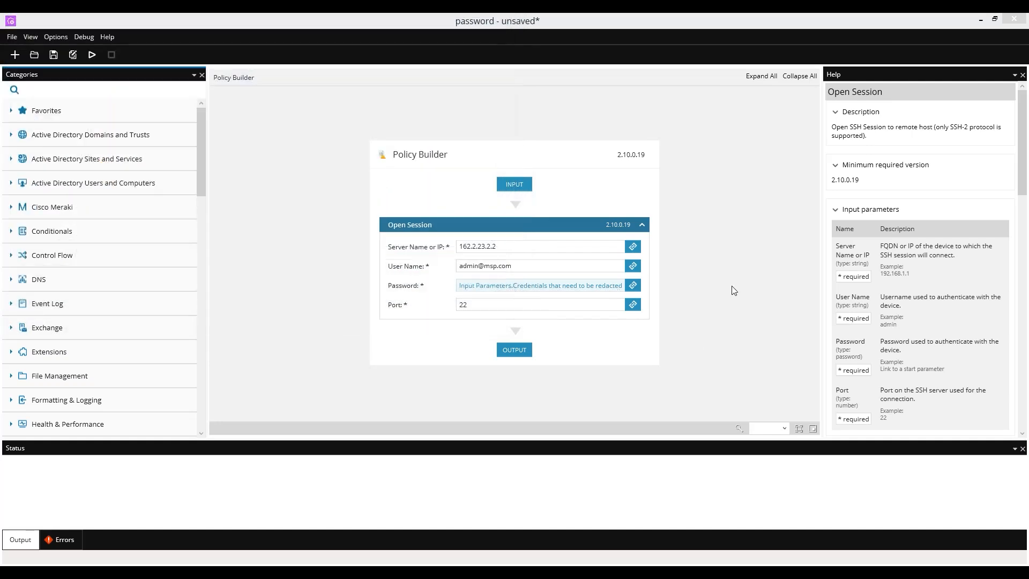
# Step: Close Automation Manager and start a new user-defined script in Script Manager
pyautogui.click(1017, 21)
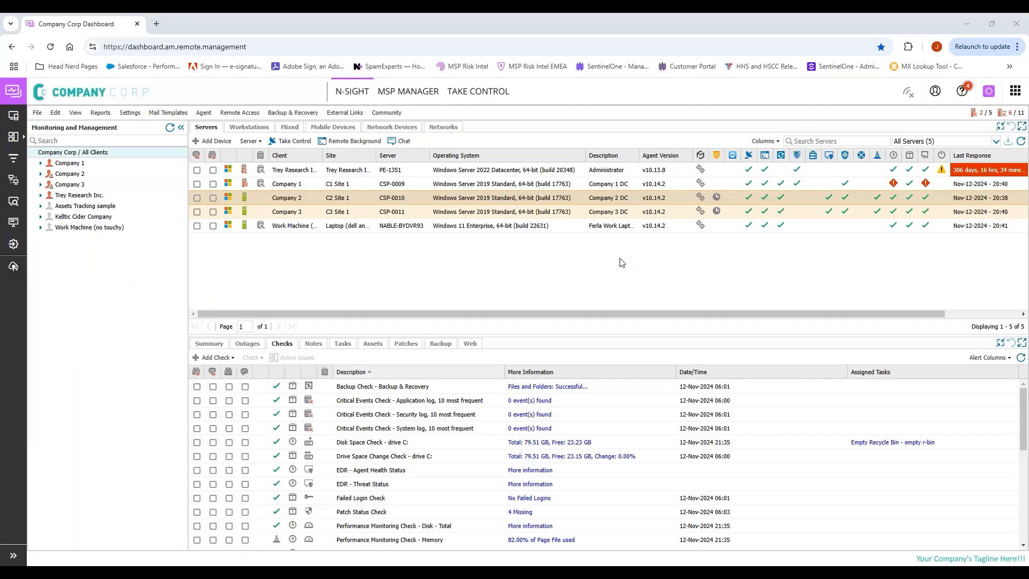
pyautogui.click(130, 113)
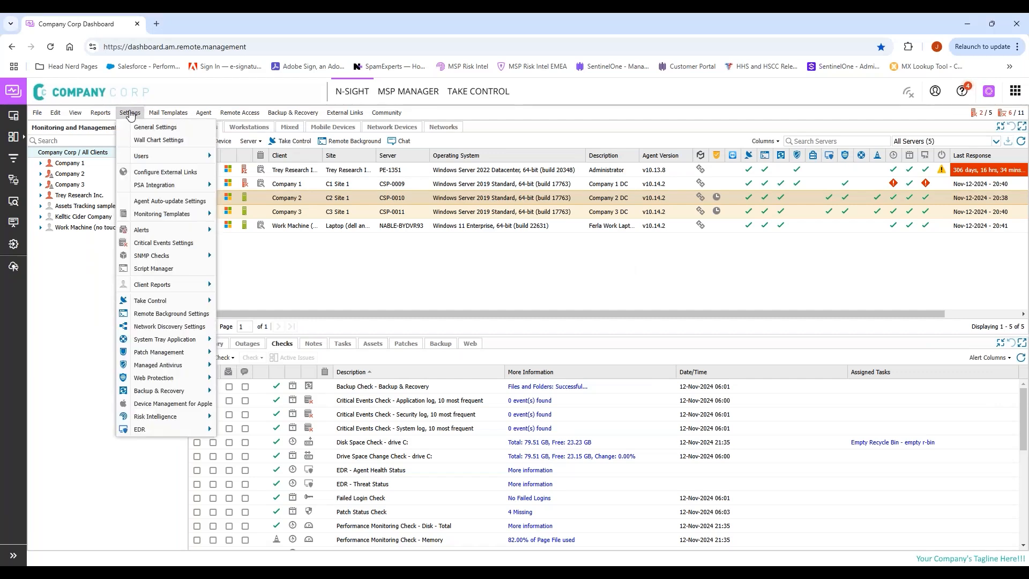
pyautogui.click(161, 269)
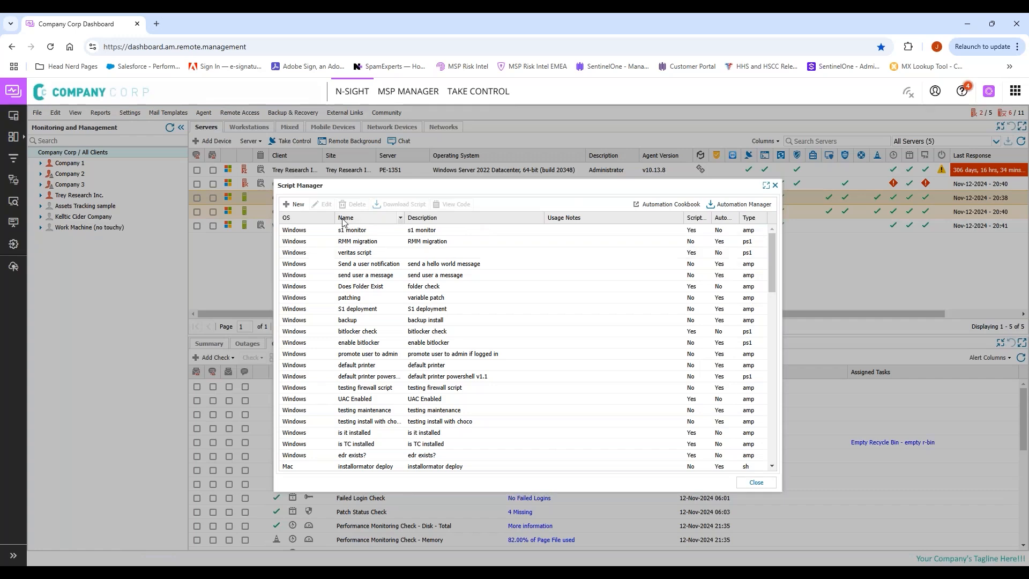
pyautogui.click(295, 204)
# Step: Name the script 'password testing', describe it 'am pw object testing', enable Automated Task and Windows
pyautogui.click(480, 202)
pyautogui.write('password testing')
pyautogui.press('Tab')
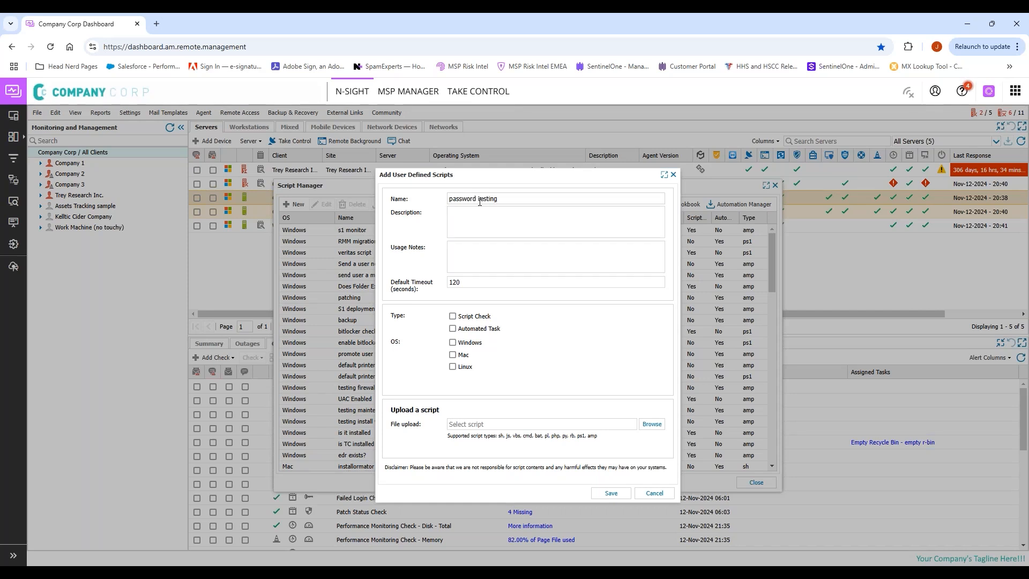
pyautogui.write('am ')
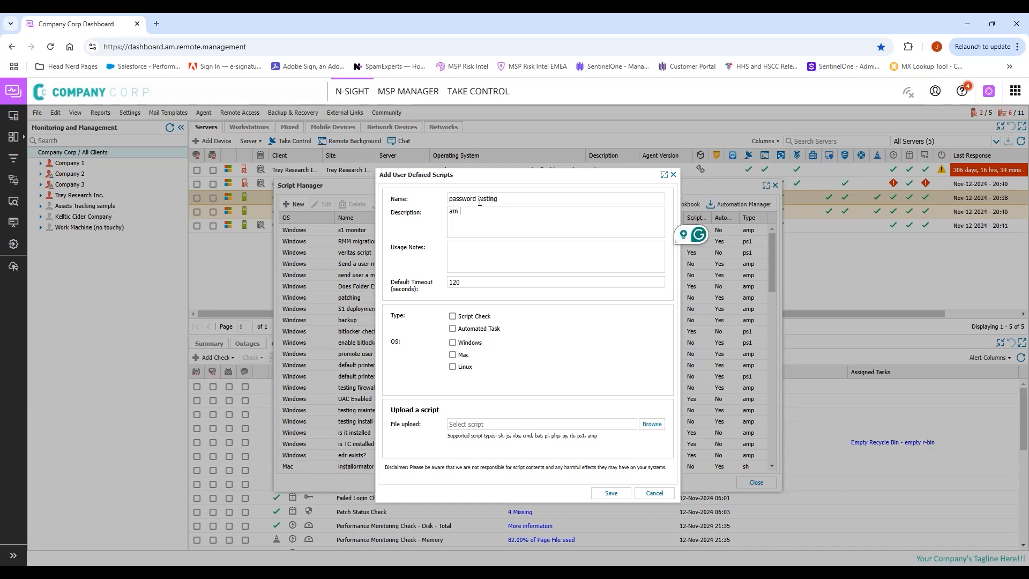
pyautogui.write('pw object testing')
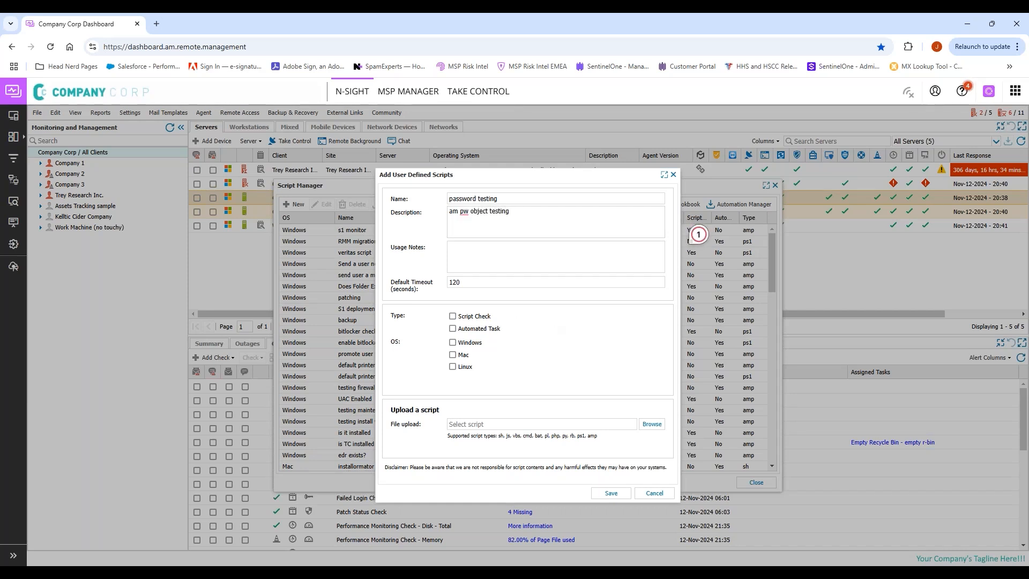
pyautogui.click(453, 329)
pyautogui.click(452, 344)
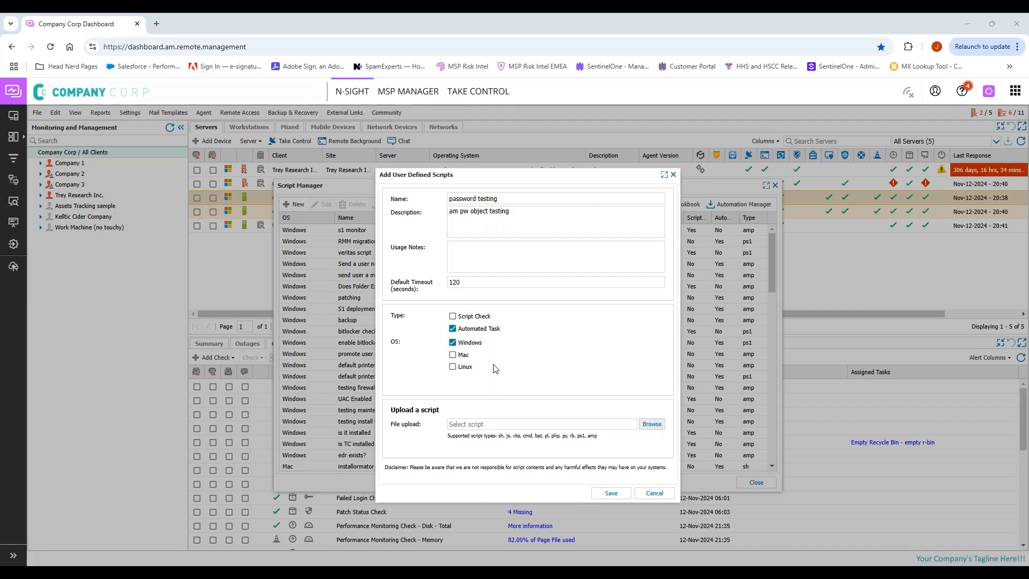
# Step: Upload 1password.amp from Desktop > Head Nerd items > Ferla created scripts and save the script
pyautogui.click(501, 424)
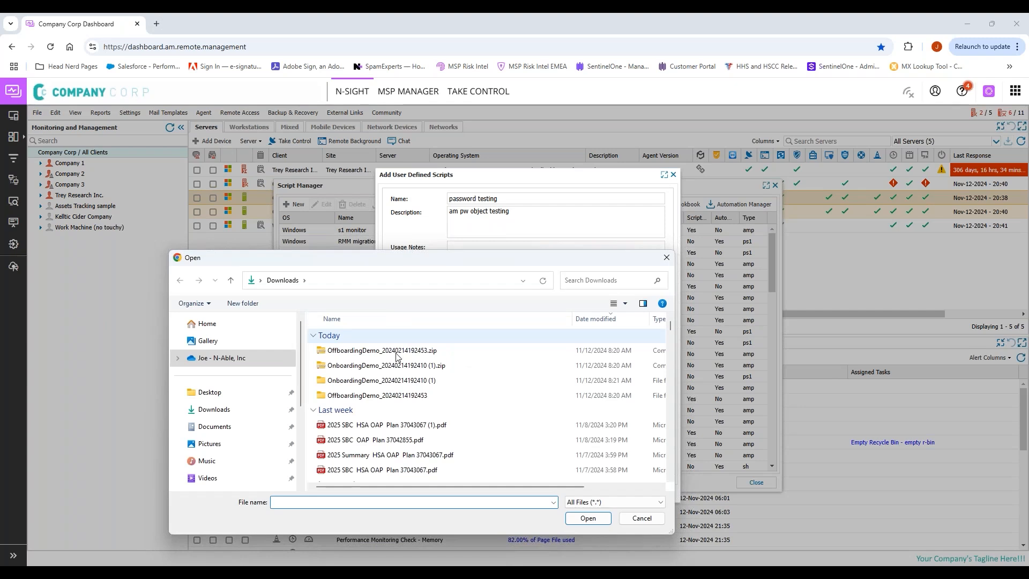
pyautogui.click(217, 364)
pyautogui.scroll(-3, 369, 420)
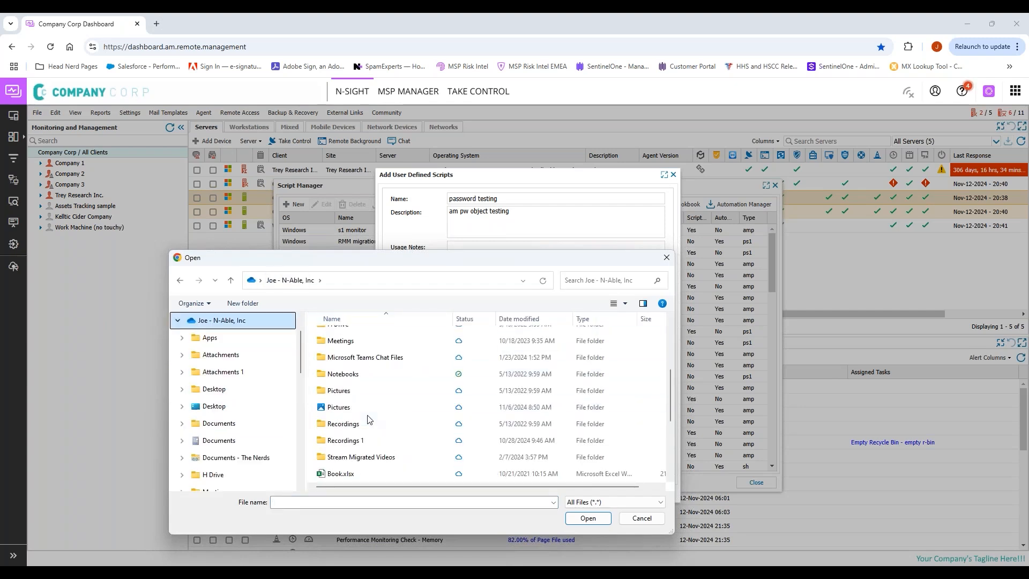
pyautogui.scroll(3, 337, 393)
pyautogui.click(345, 384)
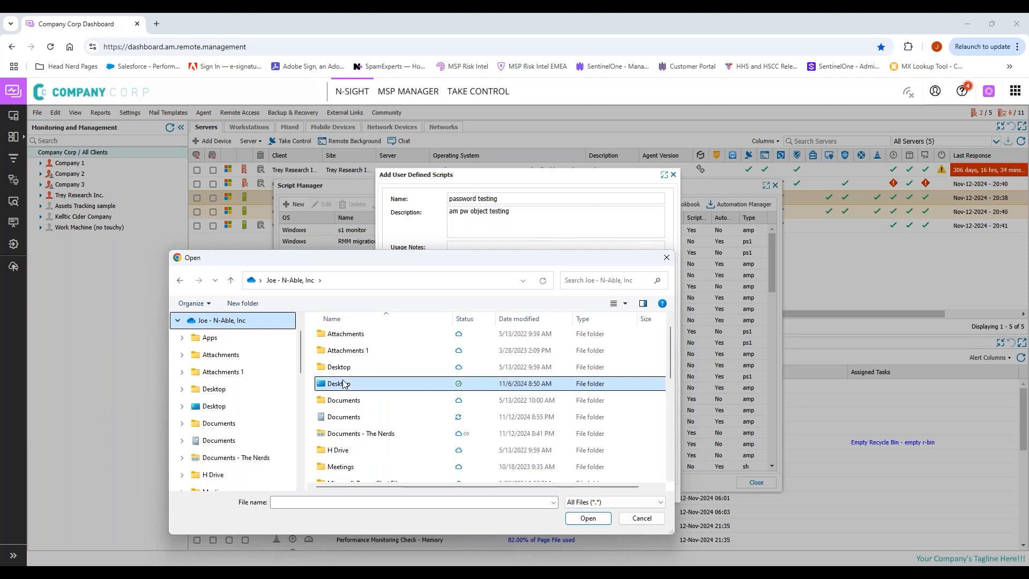
pyautogui.doubleClick(345, 384)
pyautogui.click(358, 342)
pyautogui.doubleClick(357, 341)
pyautogui.scroll(-2, 345, 421)
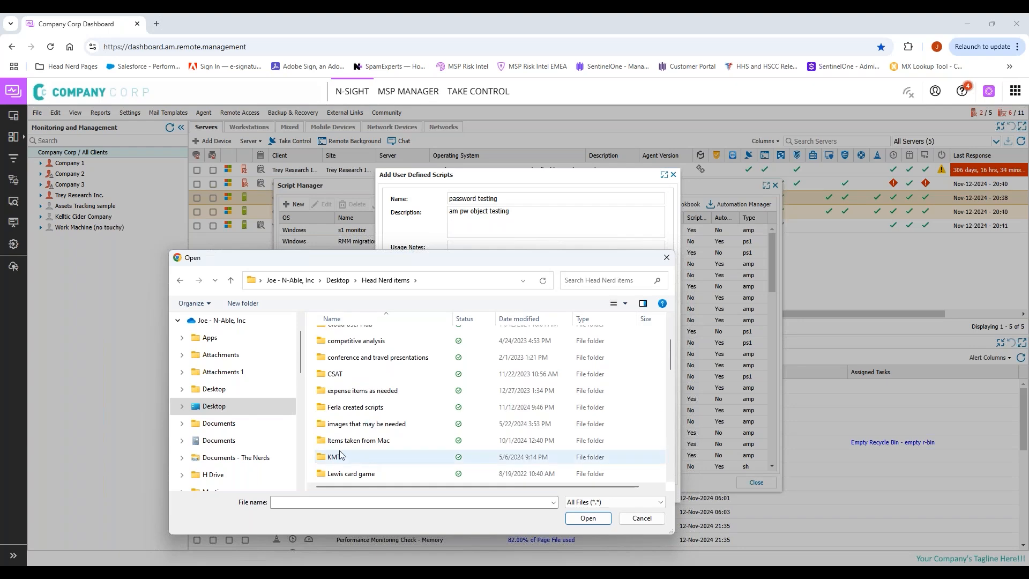
pyautogui.doubleClick(354, 408)
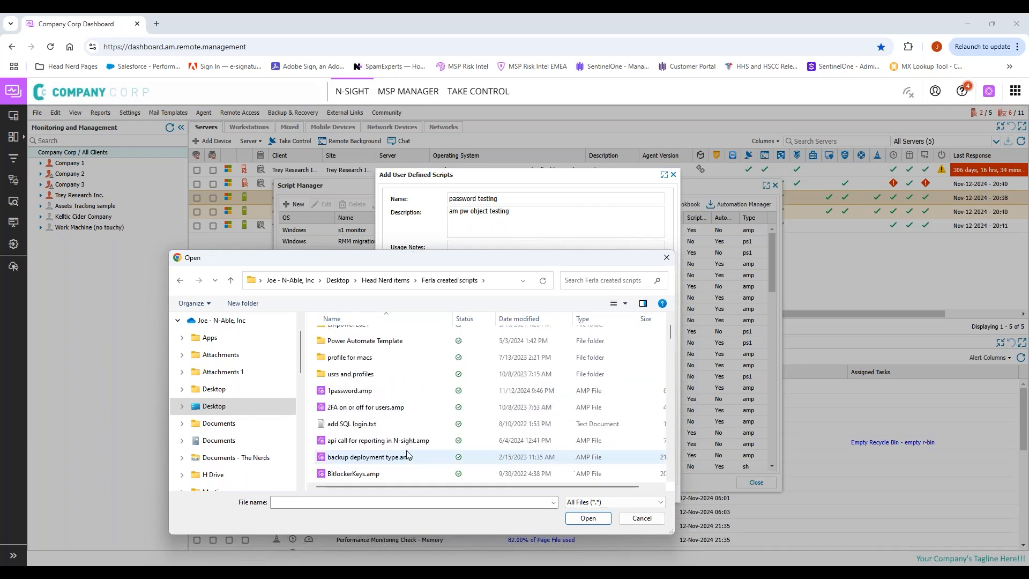
pyautogui.doubleClick(370, 391)
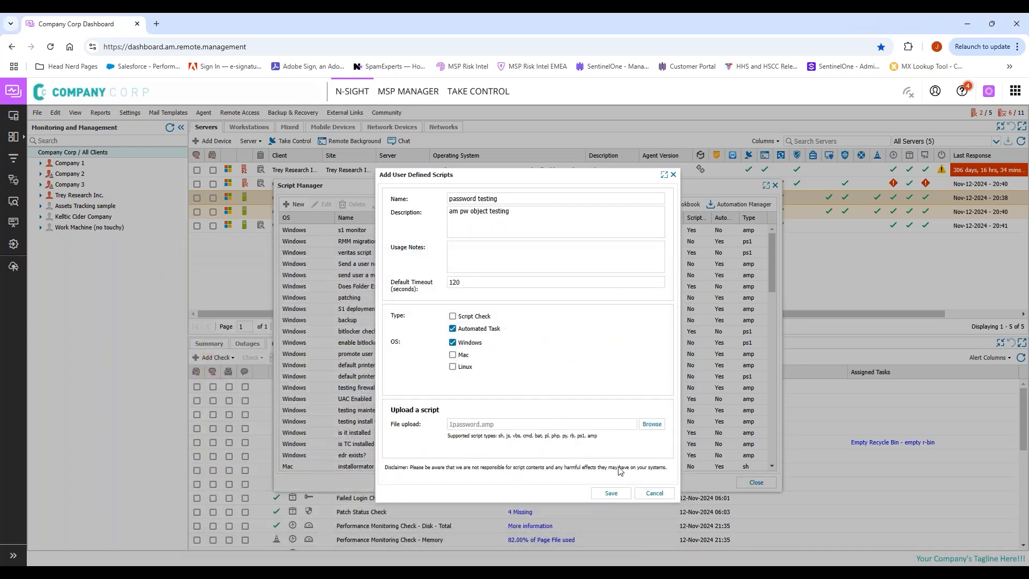
pyautogui.click(611, 493)
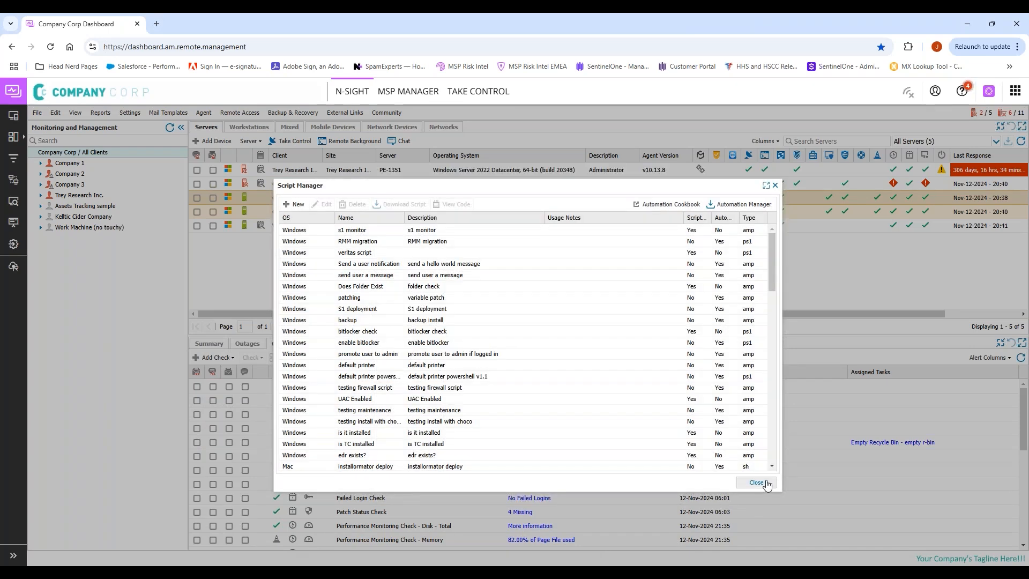
pyautogui.click(767, 482)
# Step: Start a new automated task on the server using the 'password testing' script
pyautogui.click(342, 343)
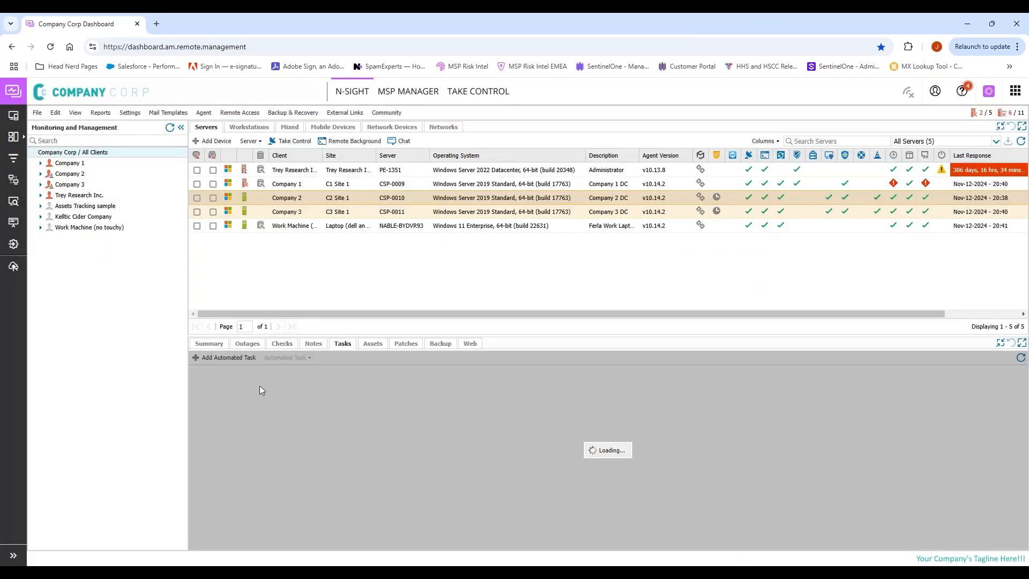
pyautogui.click(217, 358)
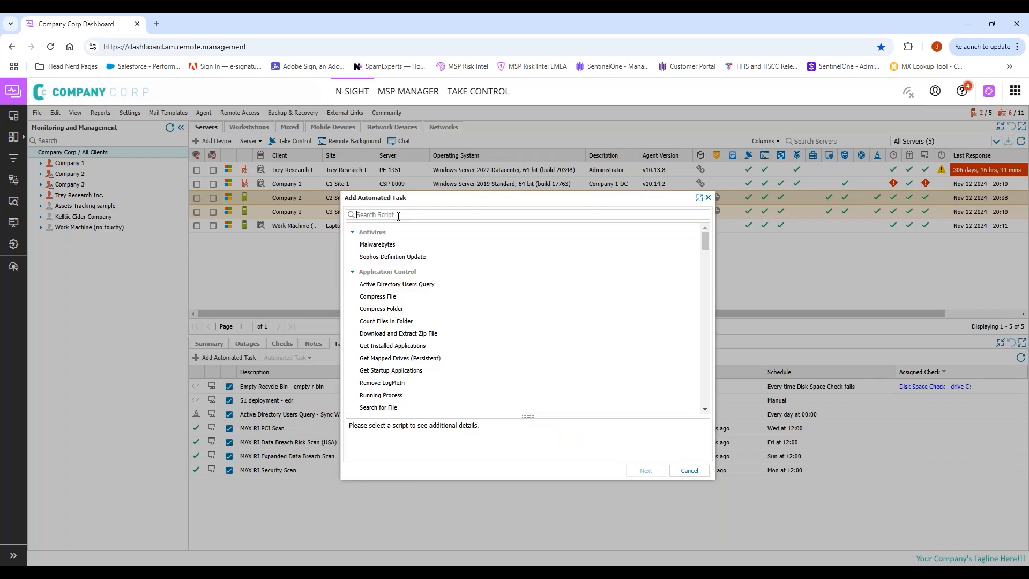
pyautogui.write('1')
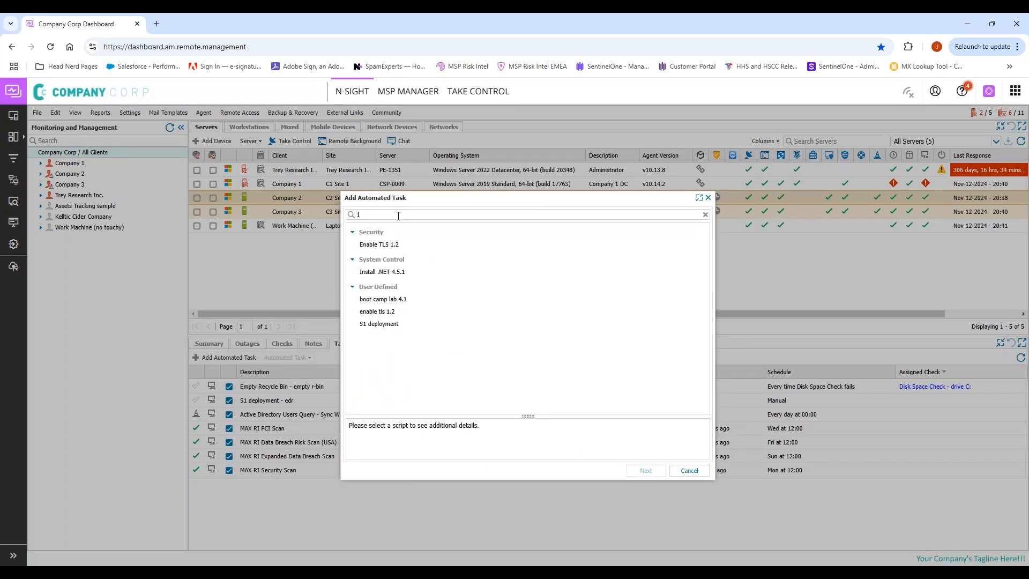
pyautogui.press('BackSpace')
pyautogui.write('pass')
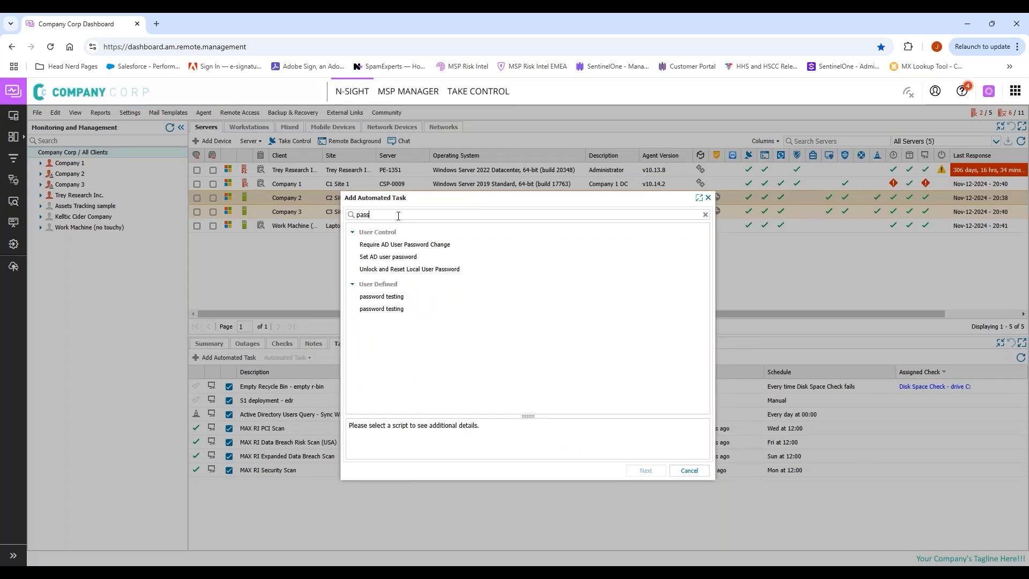
pyautogui.doubleClick(401, 296)
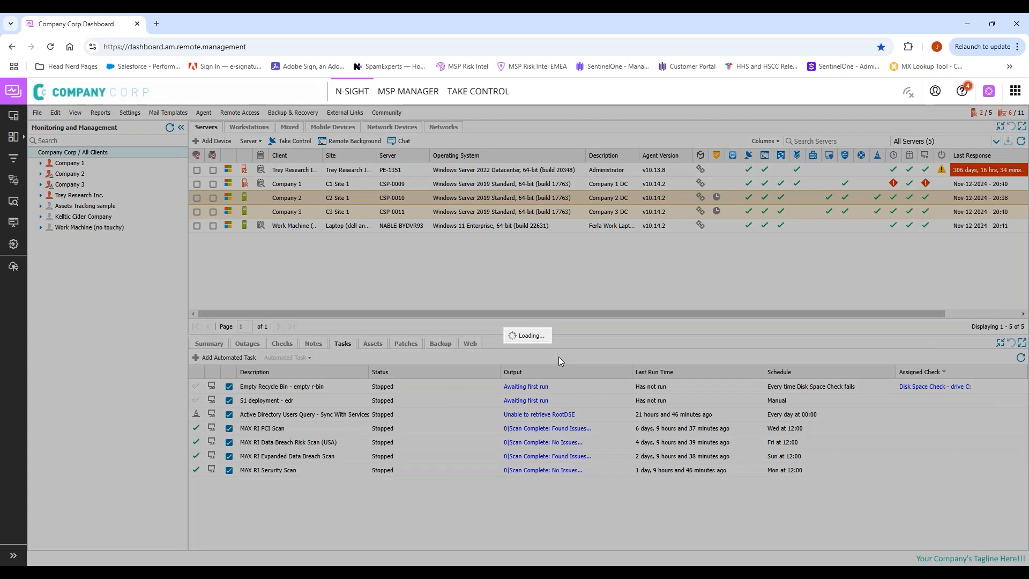
# Step: Enter a test password, clear it, and cancel the task without saving
pyautogui.click(450, 274)
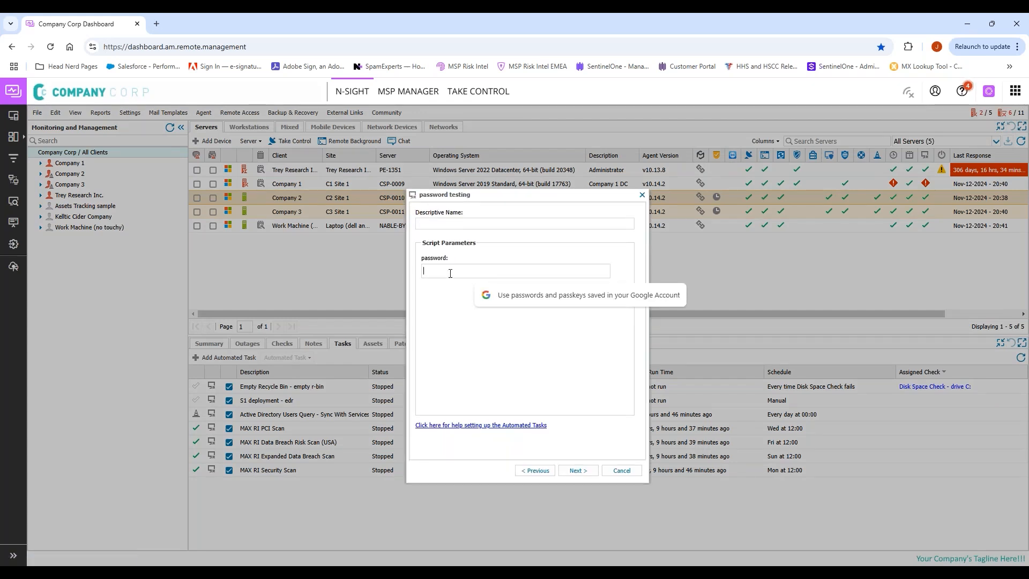
pyautogui.write('••••••••••••••••••••••••••••••••••••••••••••••••••••')
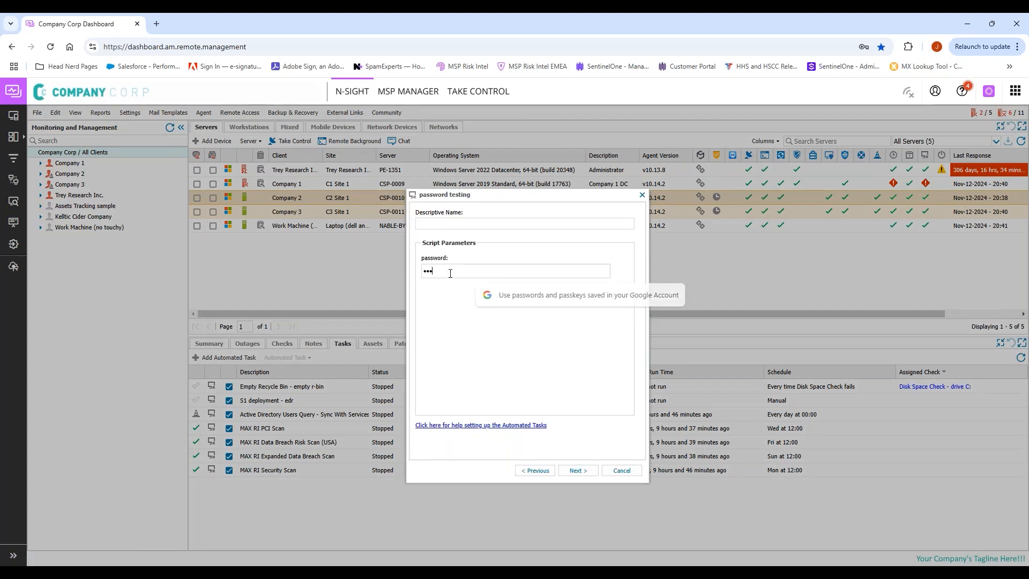
pyautogui.write('••••••')
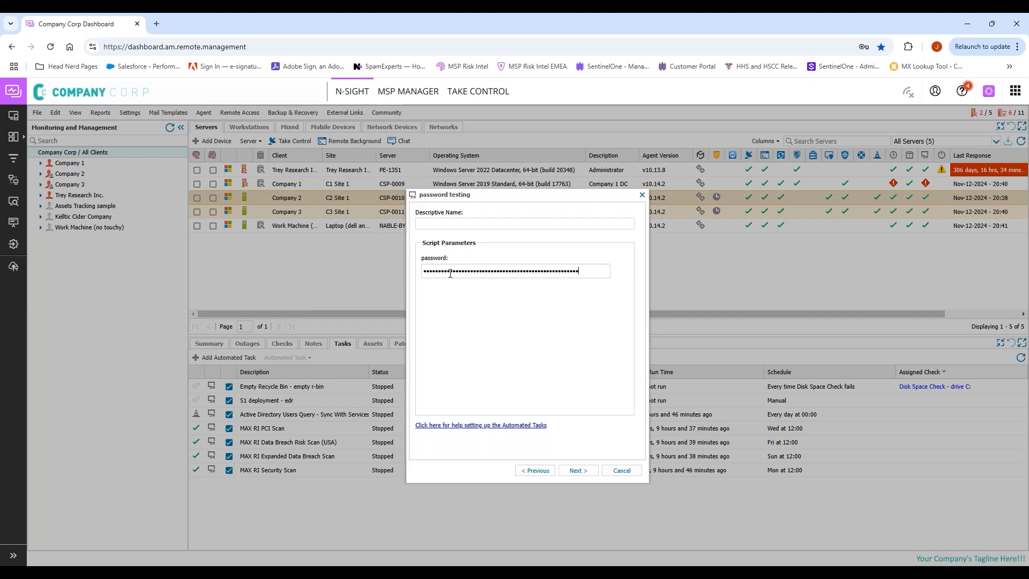
pyautogui.press('BackSpace')
pyautogui.press('BackSpace')
pyautogui.press('BackSpace')
pyautogui.press('BackSpace')
pyautogui.press('BackSpace')
pyautogui.press('BackSpace')
pyautogui.press('BackSpace')
pyautogui.press('BackSpace')
pyautogui.press('BackSpace')
pyautogui.press('BackSpace')
pyautogui.press('BackSpace')
pyautogui.press('BackSpace')
pyautogui.press('BackSpace')
pyautogui.press('BackSpace')
pyautogui.press('BackSpace')
pyautogui.press('BackSpace')
pyautogui.press('BackSpace')
pyautogui.press('BackSpace')
pyautogui.press('BackSpace')
pyautogui.press('BackSpace')
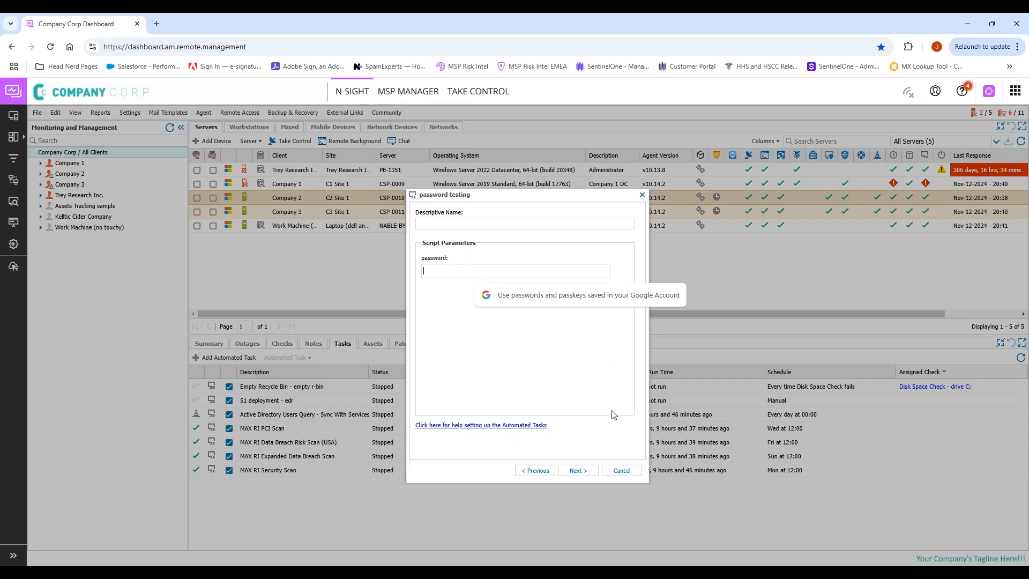
pyautogui.click(629, 472)
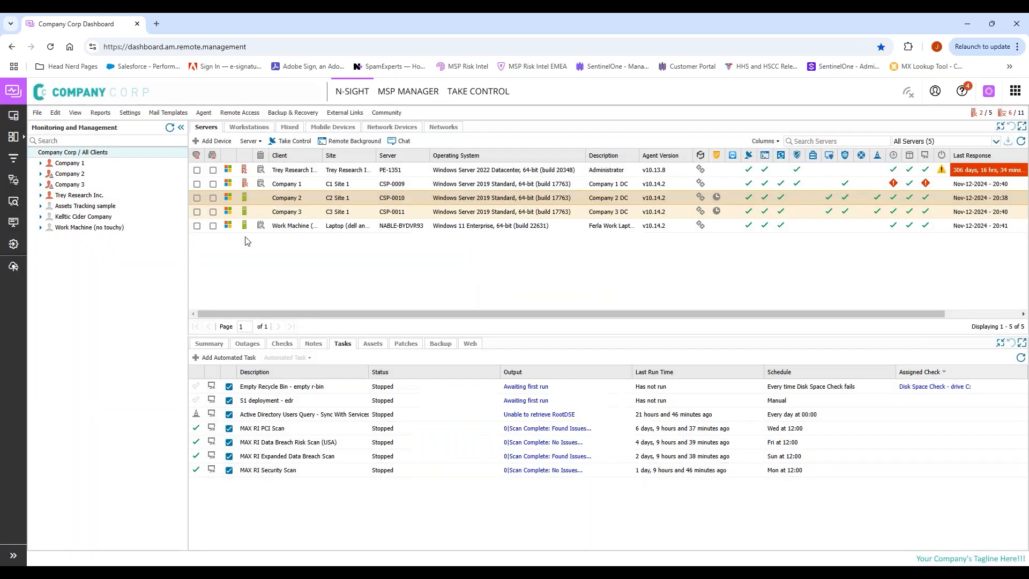
pyautogui.click(130, 112)
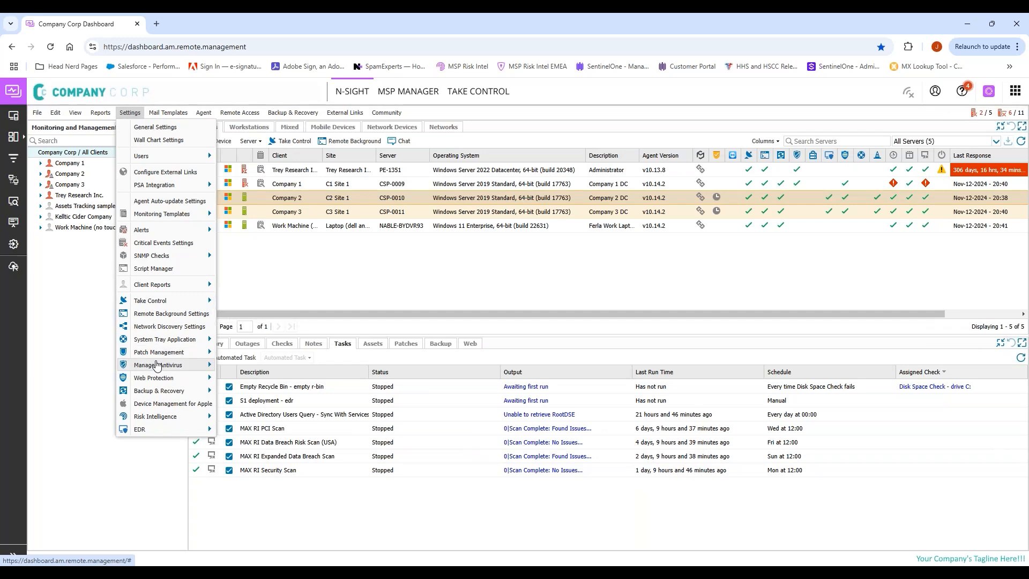
# Step: Open Script Manager and sort the scripts by Name in descending order
pyautogui.moveTo(170, 290)
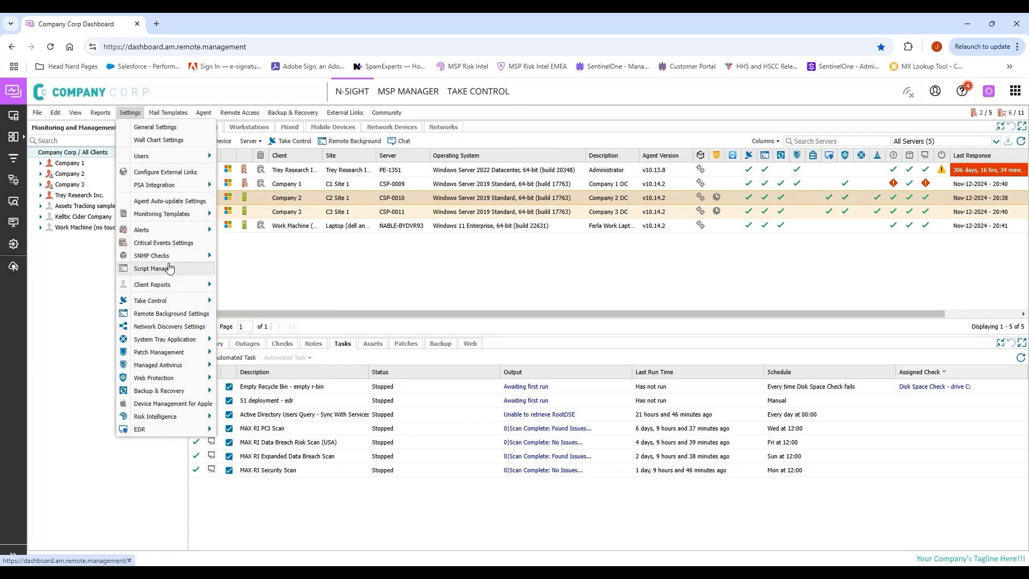
pyautogui.click(169, 267)
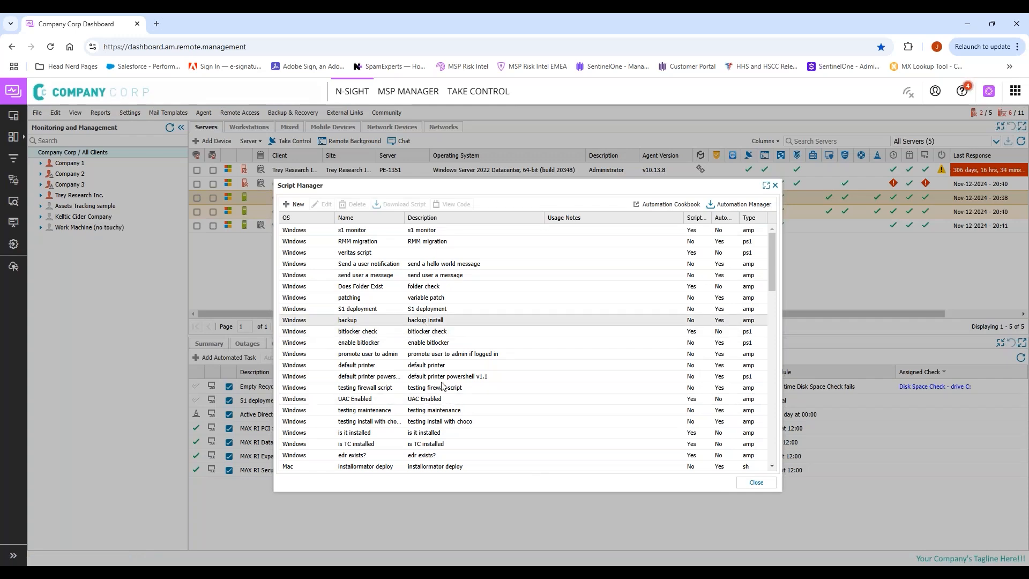
pyautogui.scroll(-5, 482, 364)
pyautogui.scroll(-8, 425, 398)
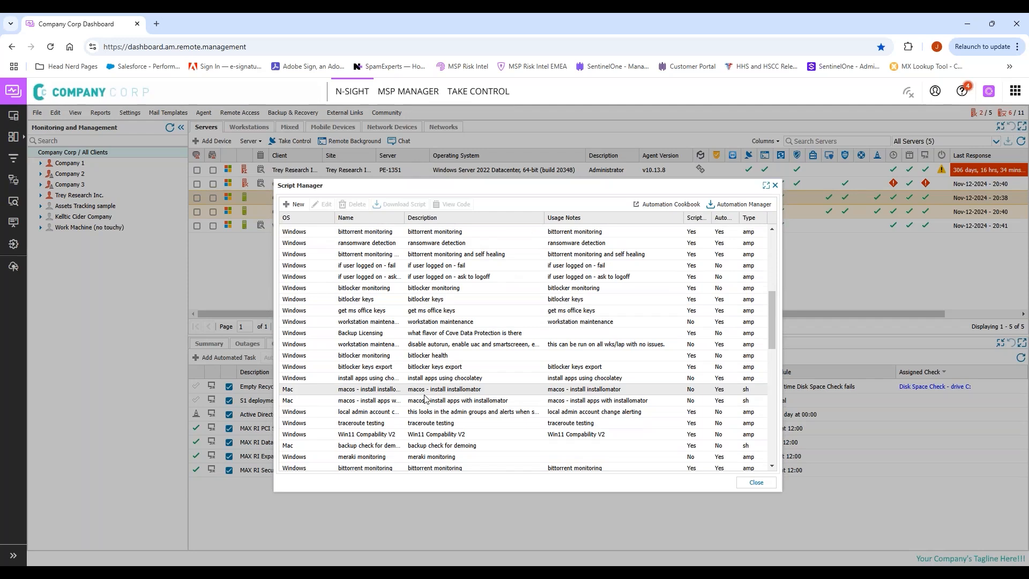
pyautogui.scroll(-6, 425, 398)
pyautogui.click(384, 219)
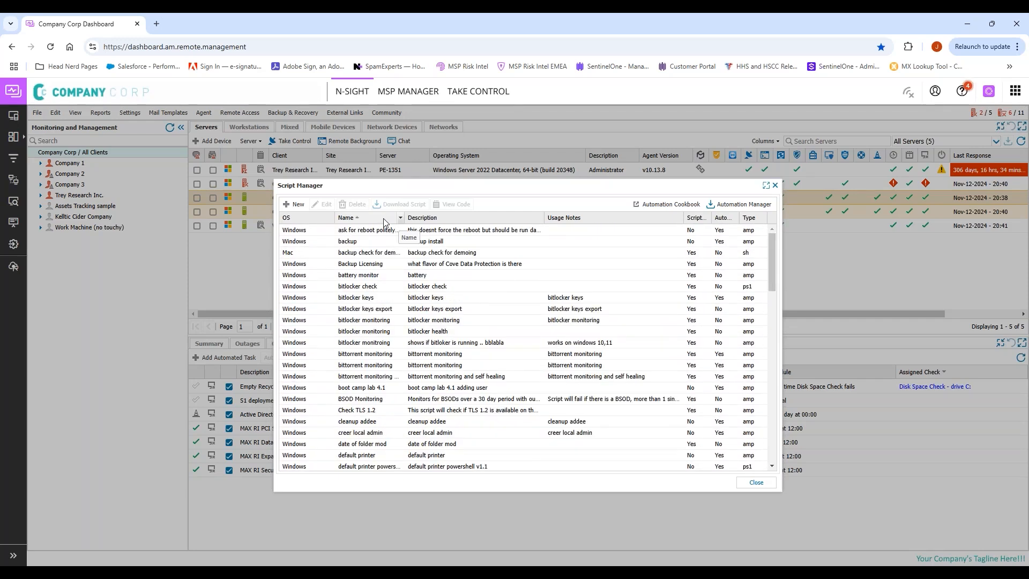
pyautogui.click(384, 219)
pyautogui.scroll(-2, 402, 438)
pyautogui.scroll(-6, 402, 438)
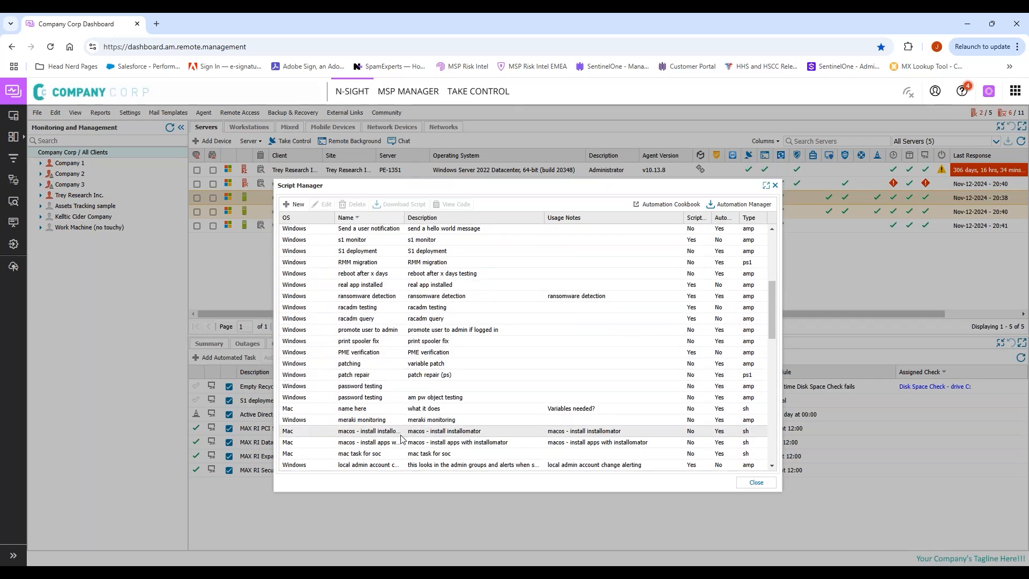
# Step: Select 'password testing', view its details without changes, then delete it with the account password
pyautogui.click(387, 388)
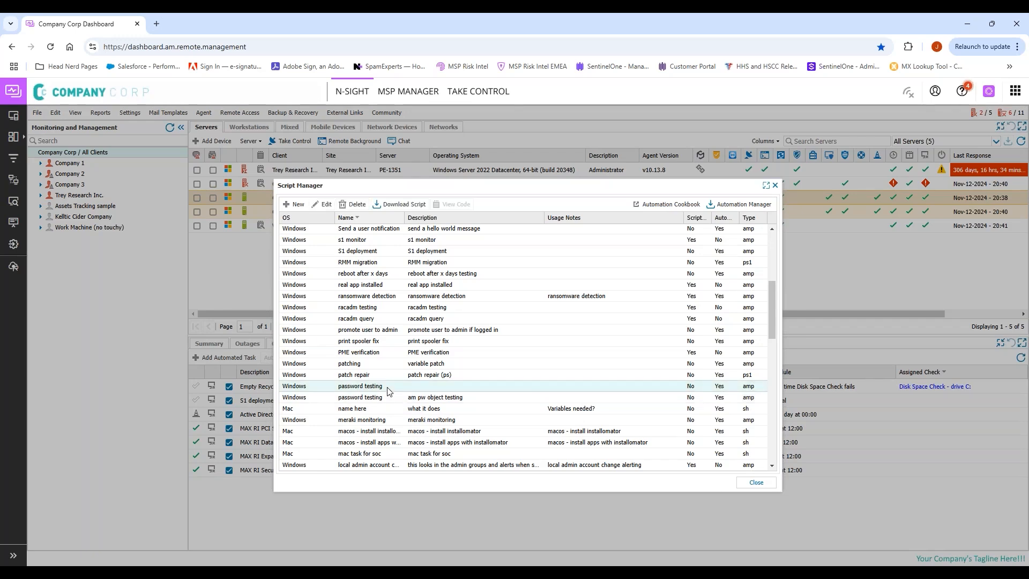
pyautogui.doubleClick(387, 388)
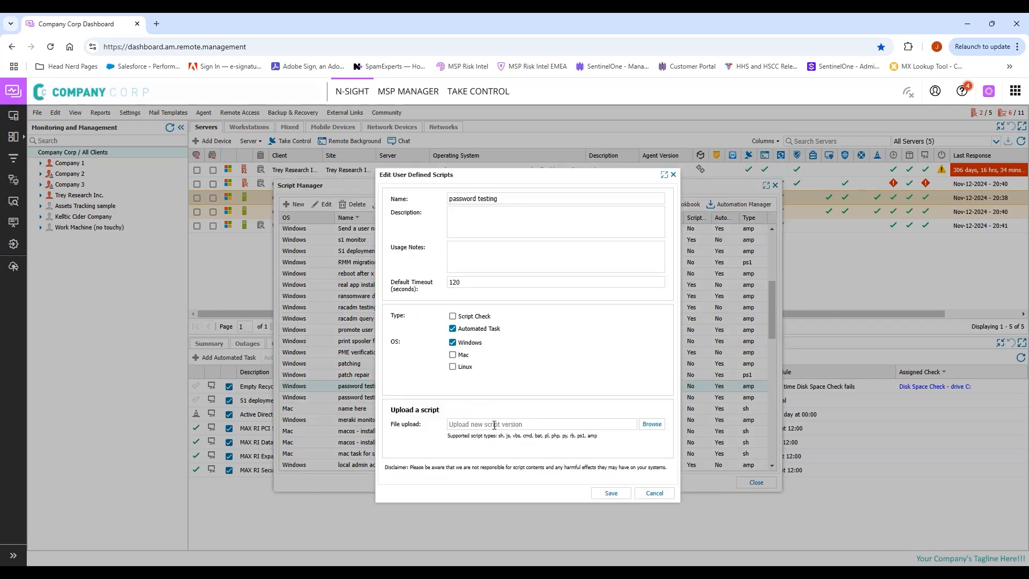
pyautogui.click(654, 493)
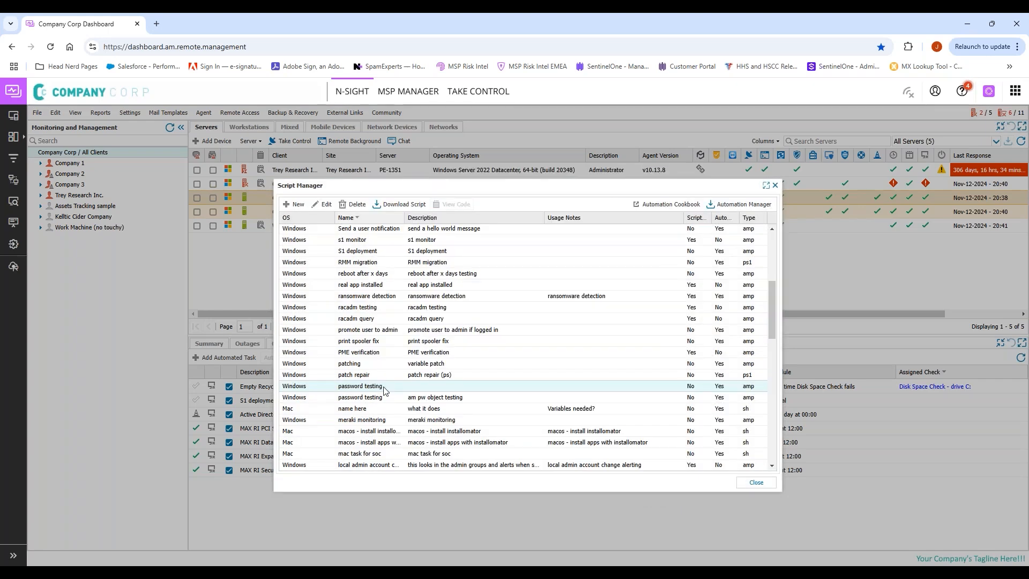
pyautogui.click(354, 204)
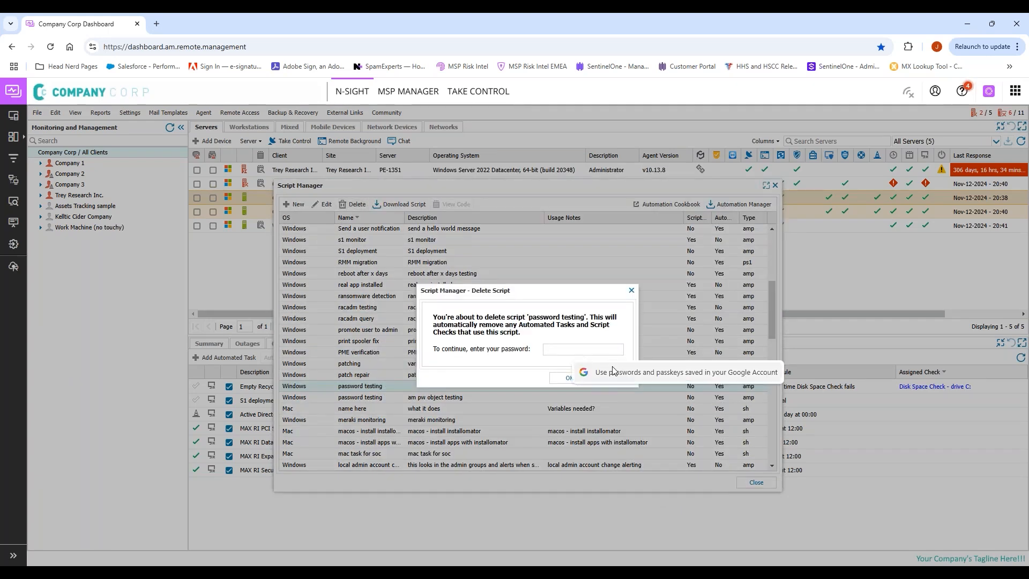
pyautogui.write('••••••••')
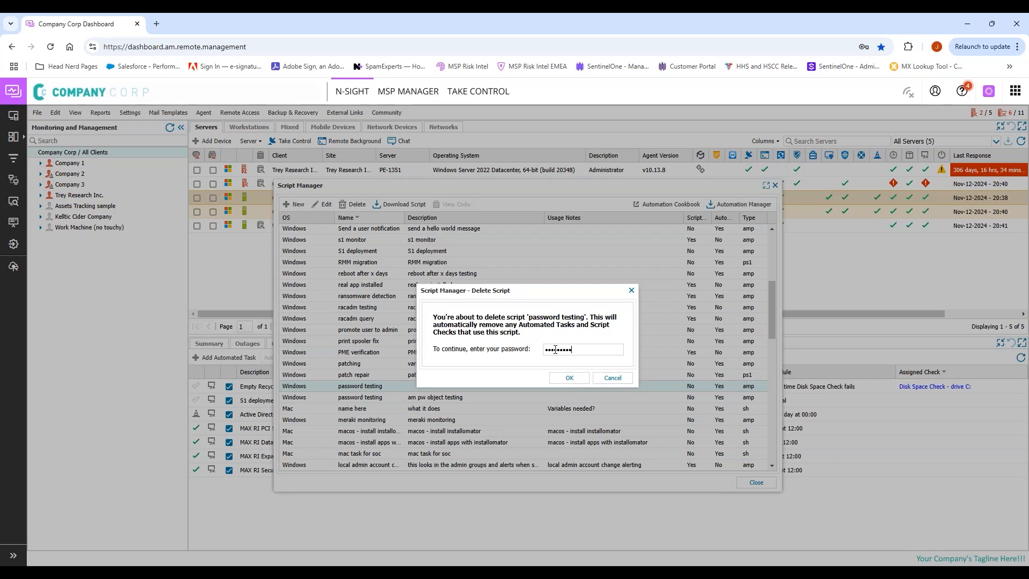
pyautogui.click(569, 378)
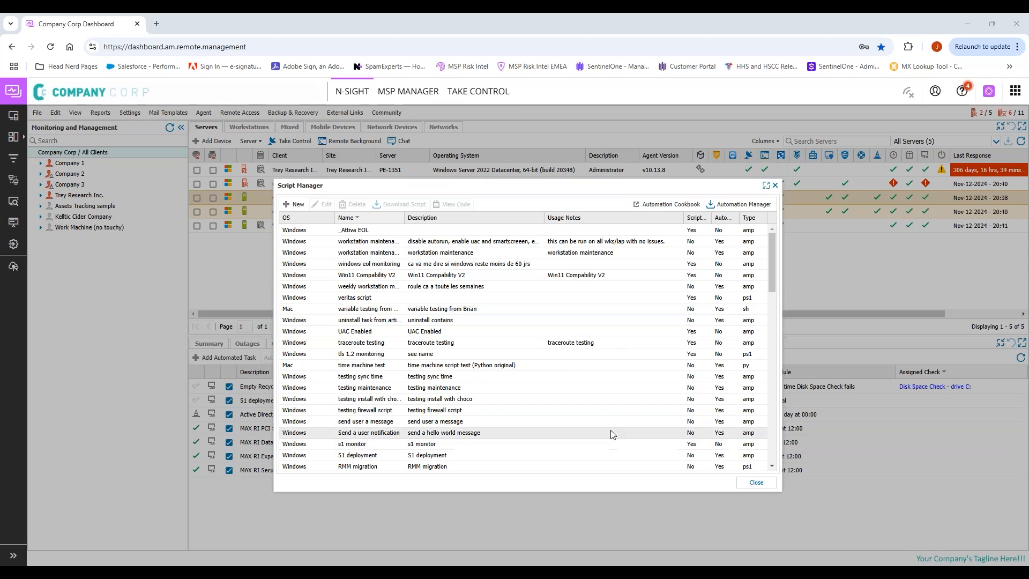
# Step: Close the Script Manager once the deletion has finished
pyautogui.click(756, 482)
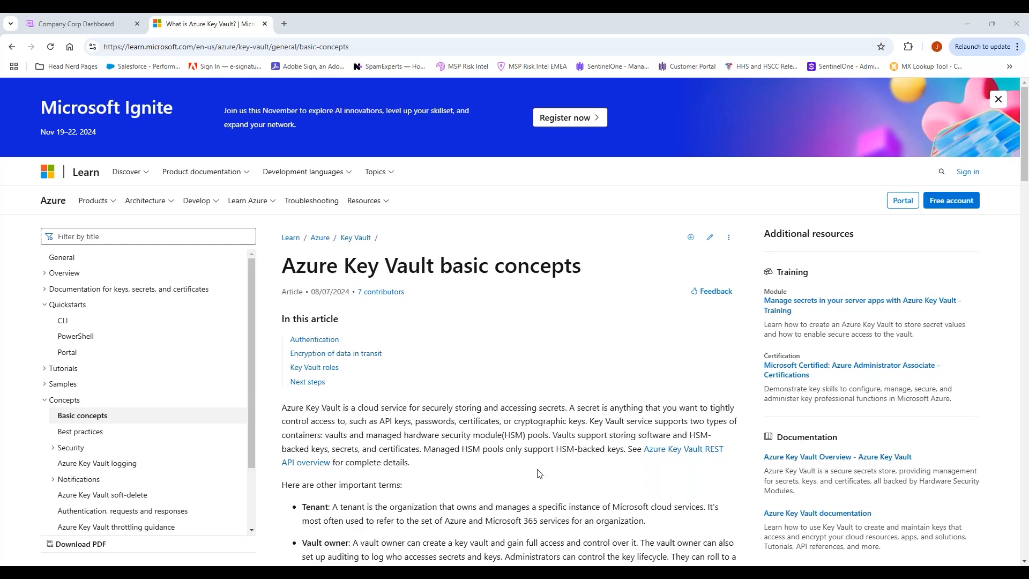
# Step: Scroll down through the Azure Key Vault basic concepts article
pyautogui.scroll(-5, 539, 474)
# Step: Scroll through the Azure Key Vault basic concepts article, then close its tab to reveal the Company Corp Dashboard
pyautogui.scroll(-6, 539, 474)
pyautogui.scroll(-4, 539, 474)
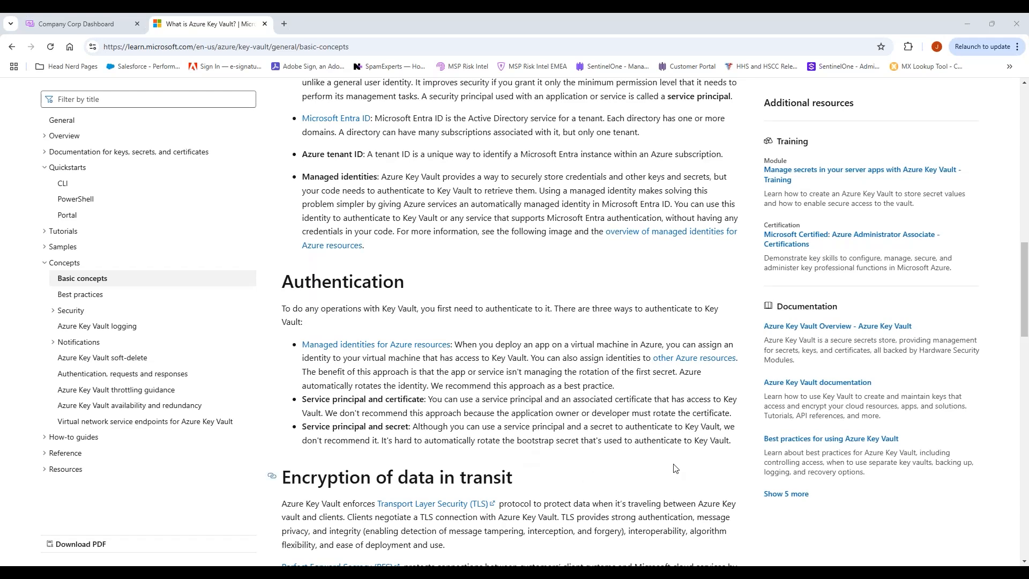
pyautogui.scroll(-1, 772, 538)
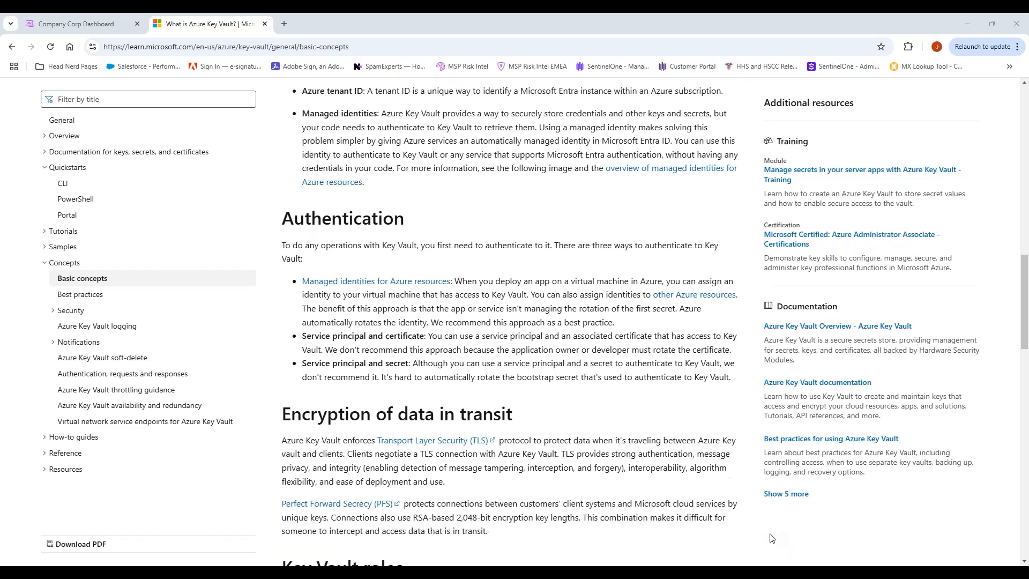
pyautogui.scroll(-2, 772, 538)
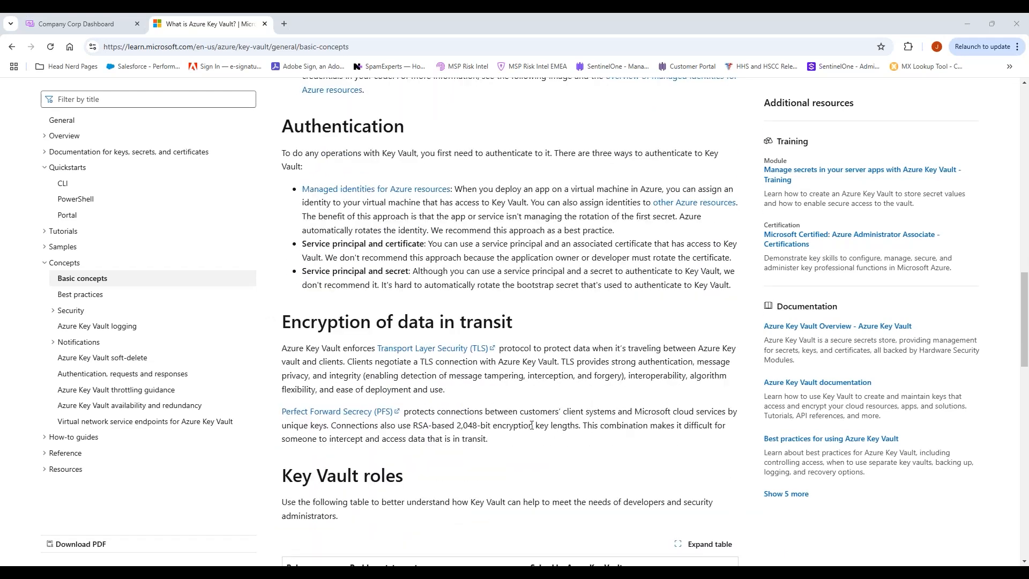
pyautogui.scroll(-5, 530, 498)
pyautogui.scroll(-4, 530, 499)
pyautogui.scroll(3, 530, 498)
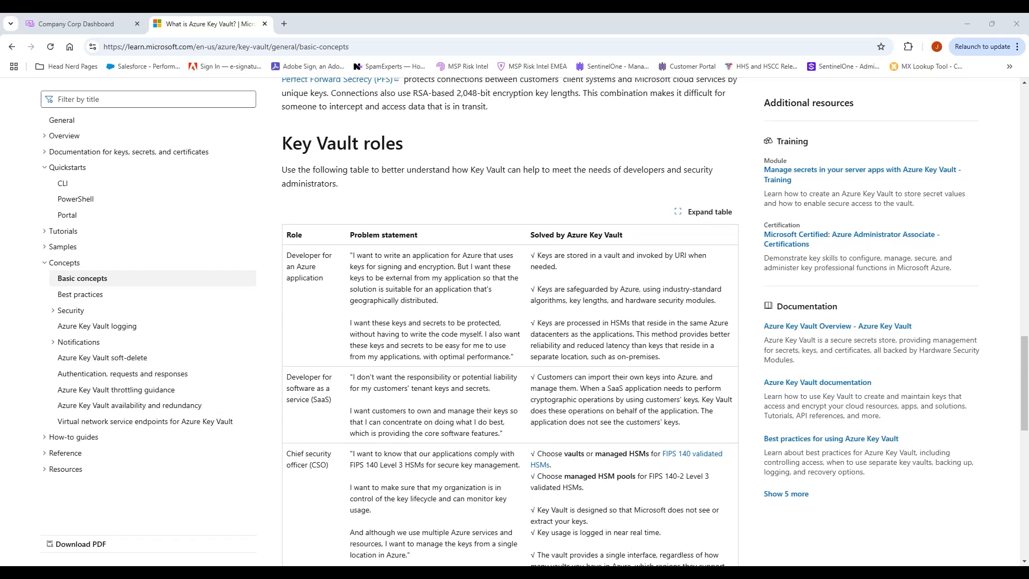
pyautogui.scroll(-8, 584, 467)
pyautogui.scroll(-4, 575, 465)
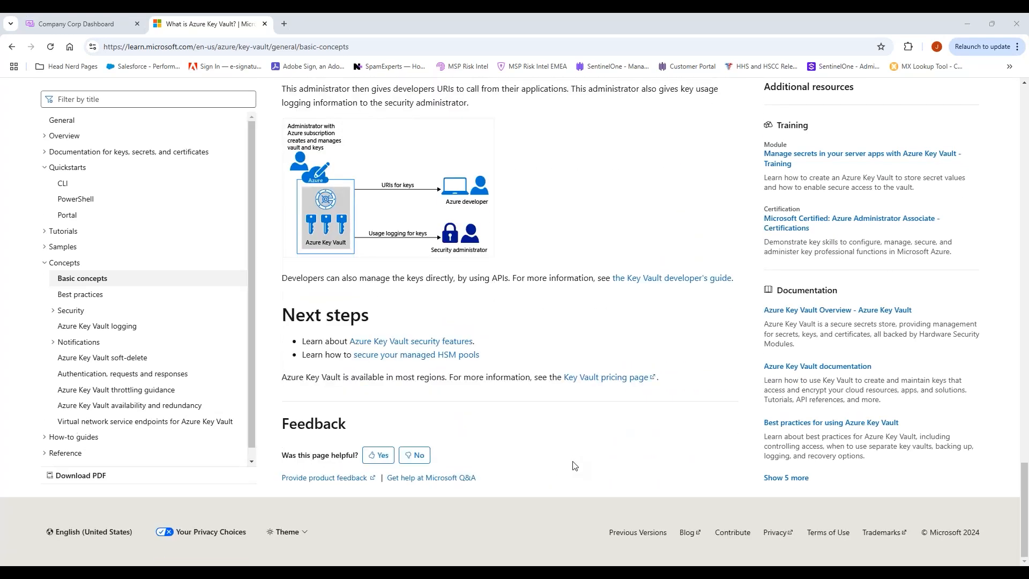
pyautogui.scroll(20, 575, 465)
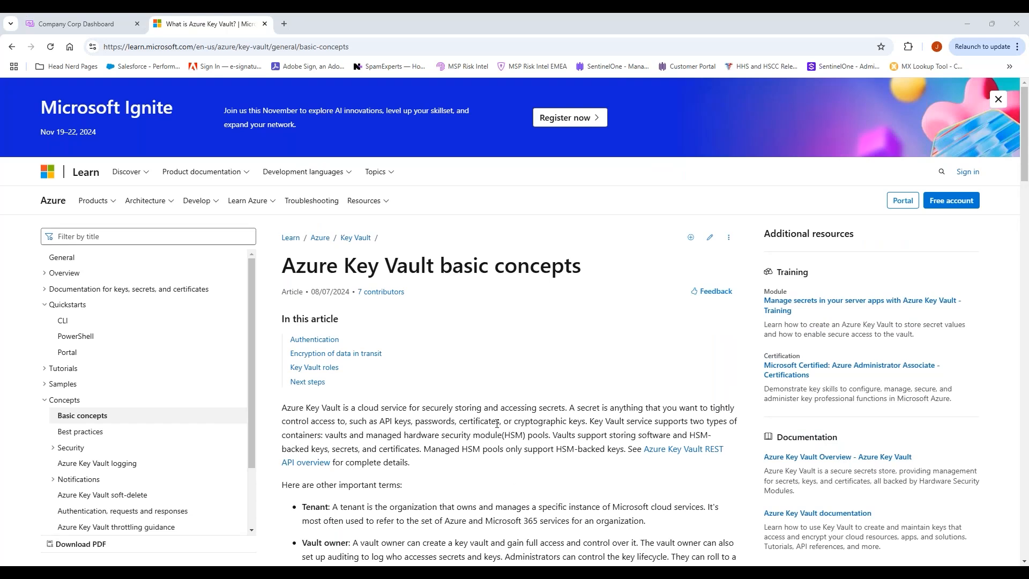
pyautogui.click(265, 25)
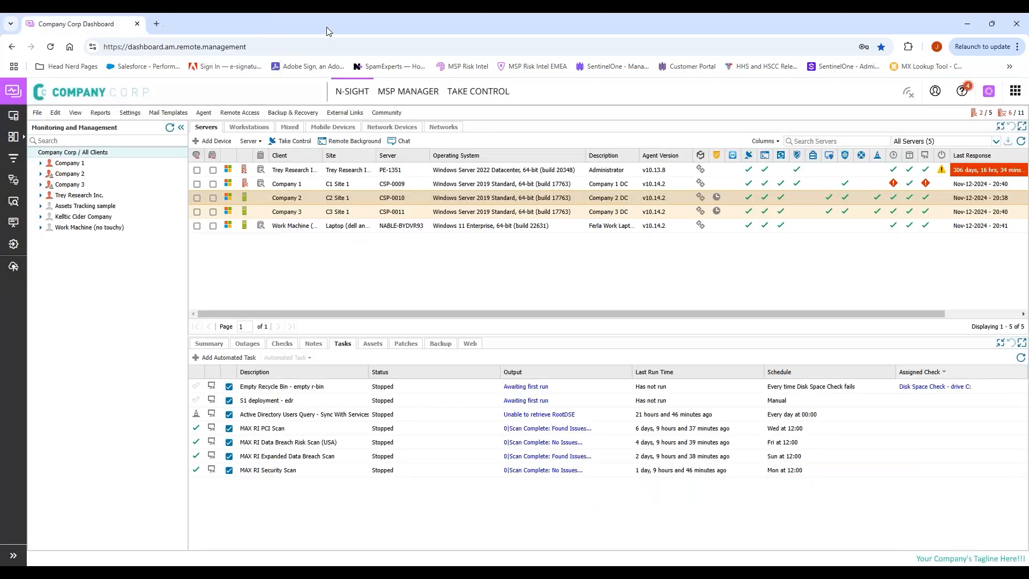